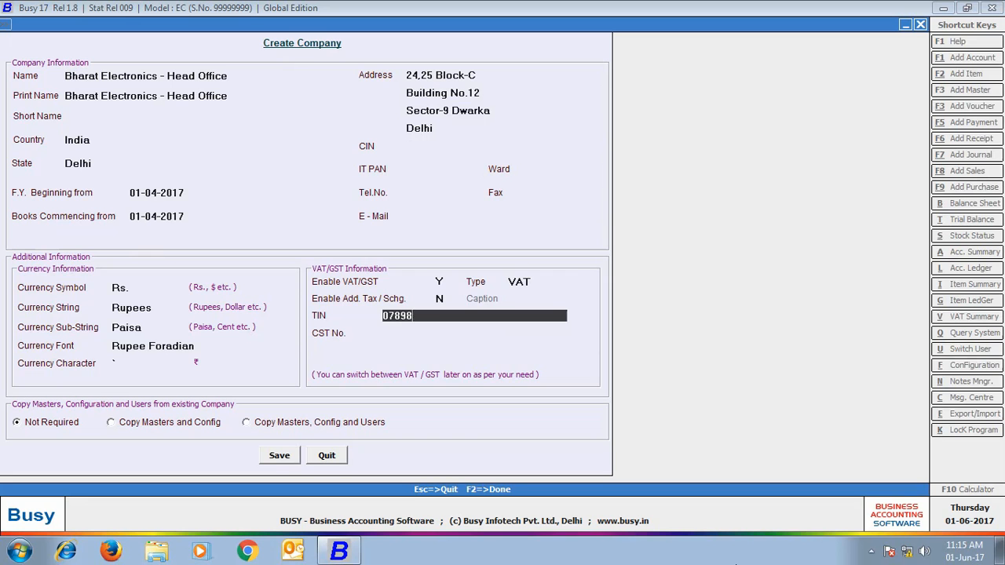
Step: Save the Bharat Electronics - Head Office company details with its Delhi address and TIN
{"action": "left_click", "coordinate": [273, 458]}
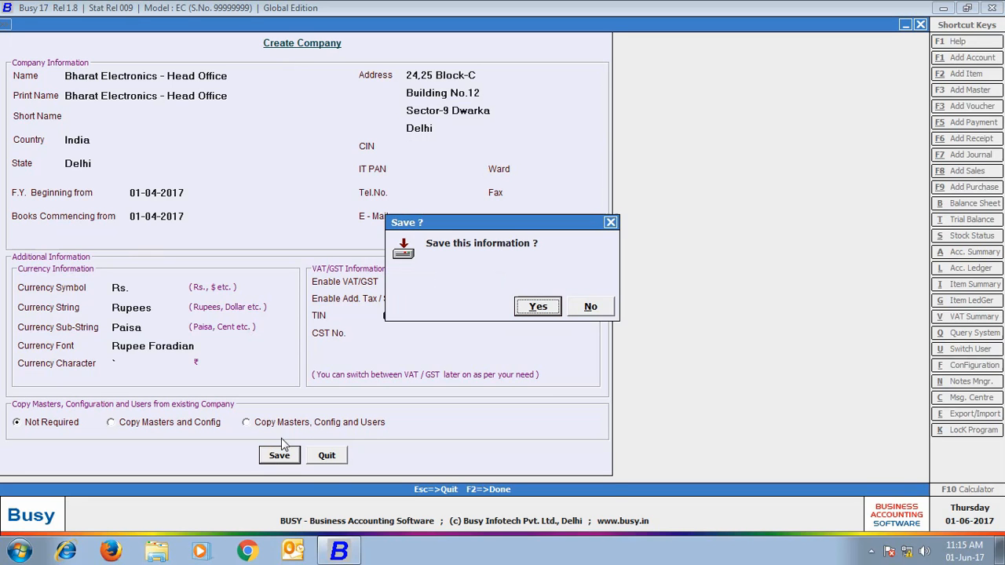
Step: Confirm creating the company and save superuser 'Admin' with its password
{"action": "left_click", "coordinate": [552, 307]}
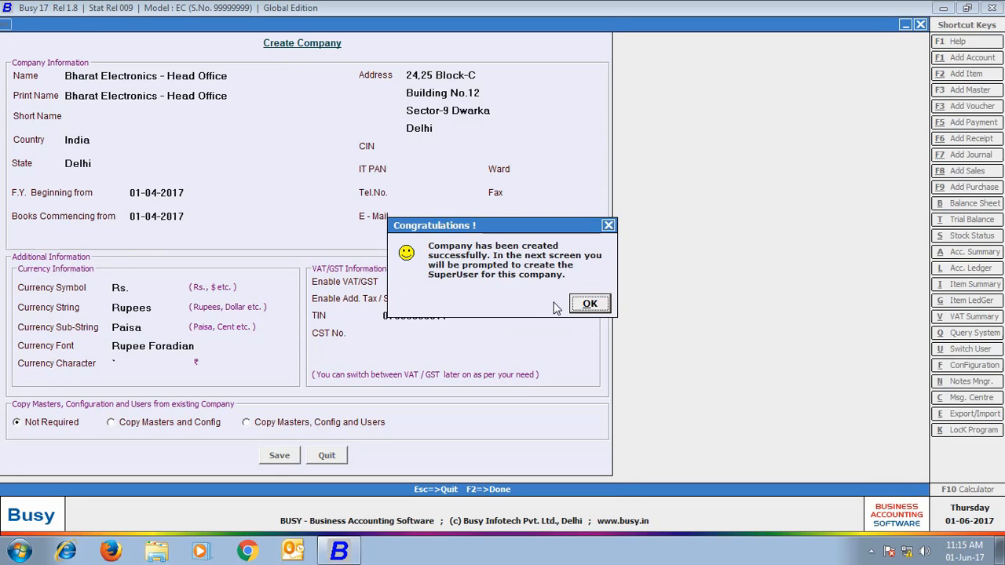
{"action": "left_click", "coordinate": [590, 305]}
{"action": "type", "text": "Admin"}
{"action": "key", "text": "Return"}
{"action": "type", "text": "admin"}
{"action": "key", "text": "Return"}
{"action": "type", "text": "admin"}
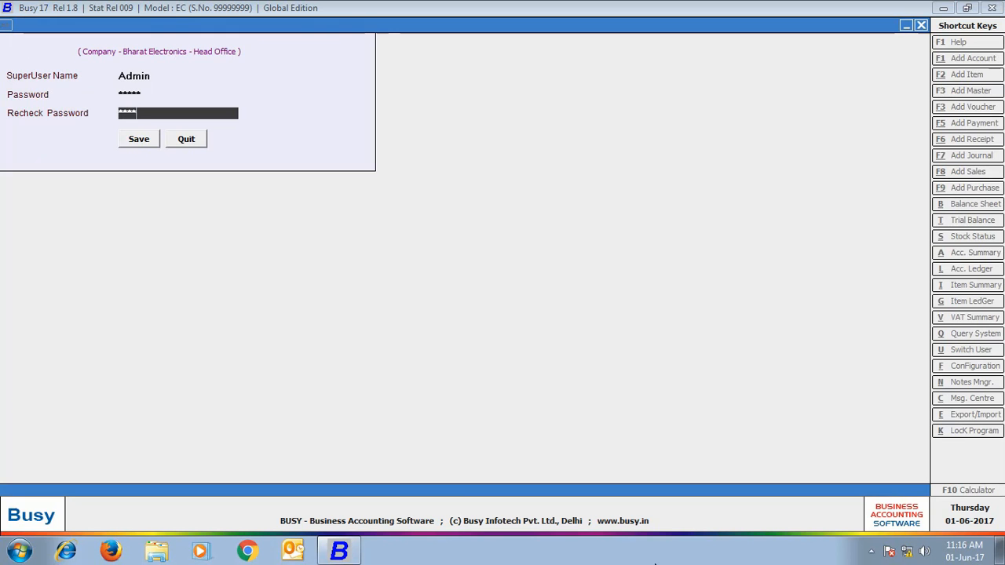
{"action": "left_click", "coordinate": [134, 147]}
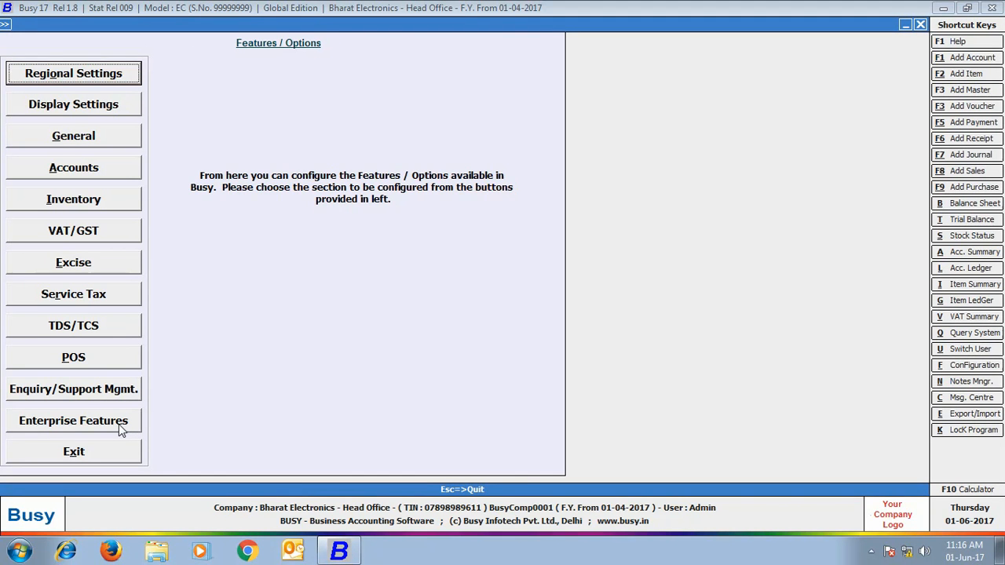
Step: Set Enable Multi Branch Details to Y in Enterprise Features and open branch-wise company details
{"action": "left_click", "coordinate": [118, 424]}
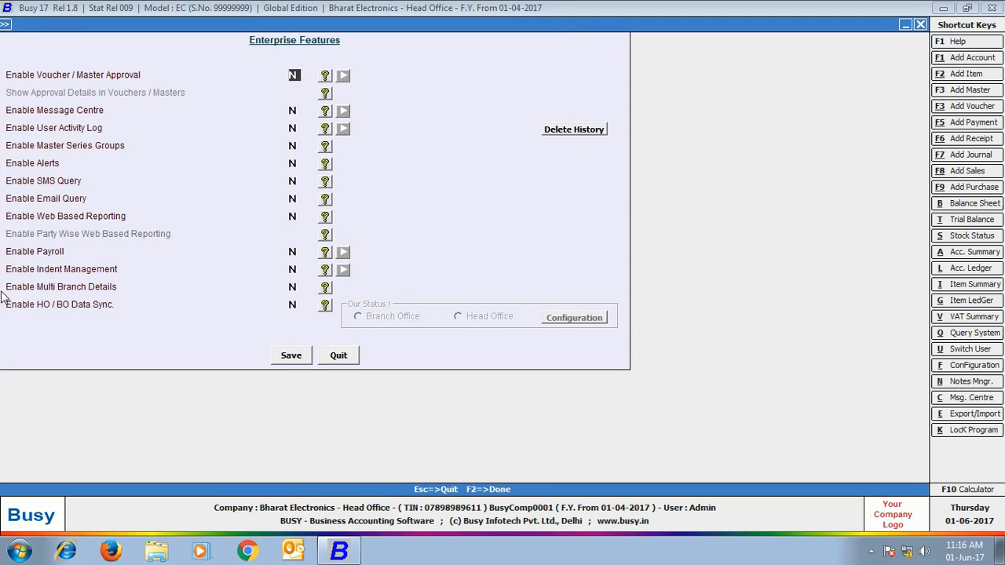
{"action": "left_click", "coordinate": [290, 289]}
{"action": "key", "text": "y"}
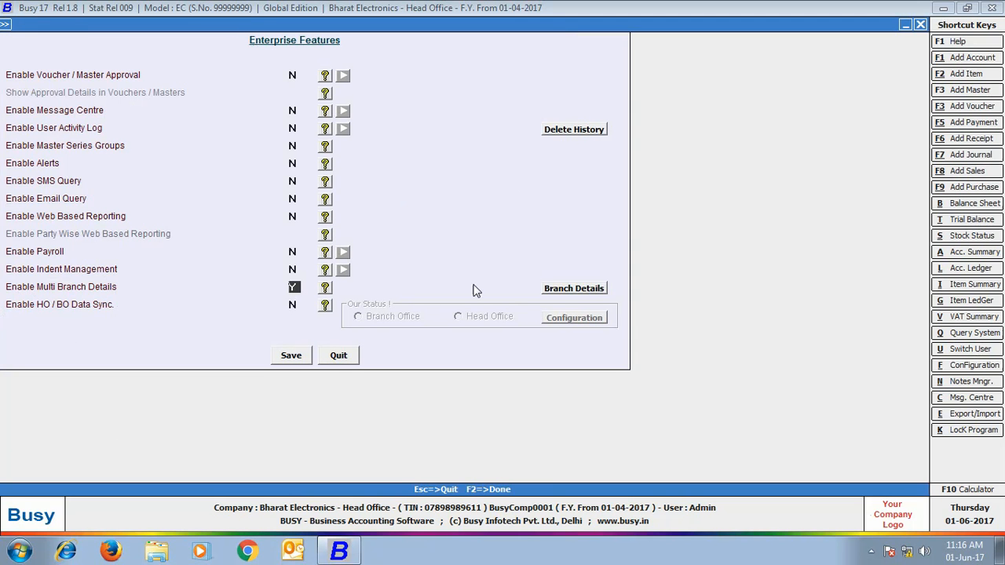
{"action": "left_click", "coordinate": [581, 289]}
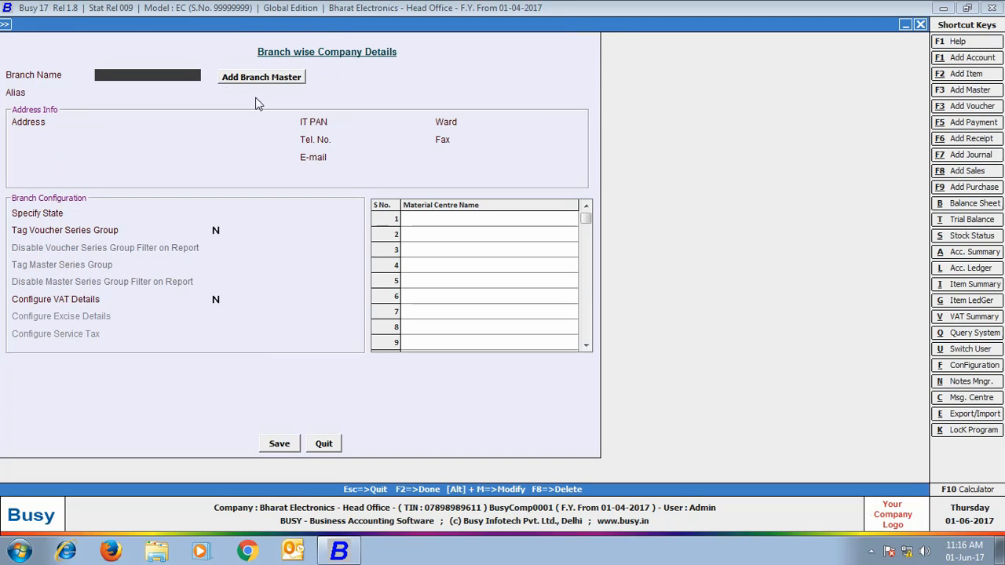
Step: Add a branch master named Rajasthan, accepting a voucher series group and branch user
{"action": "left_click", "coordinate": [235, 77]}
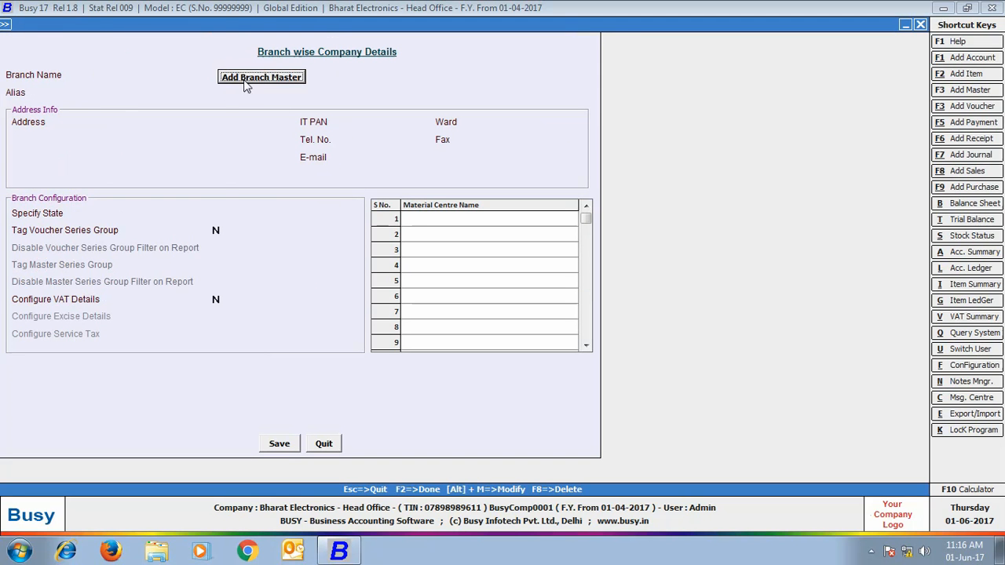
{"action": "type", "text": "Rajasthan"}
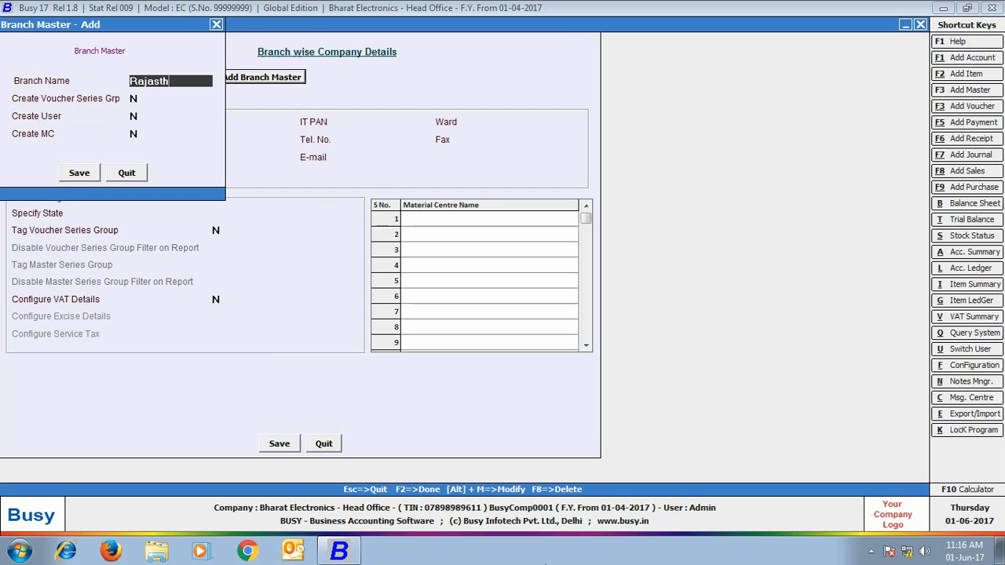
{"action": "key", "text": "Return"}
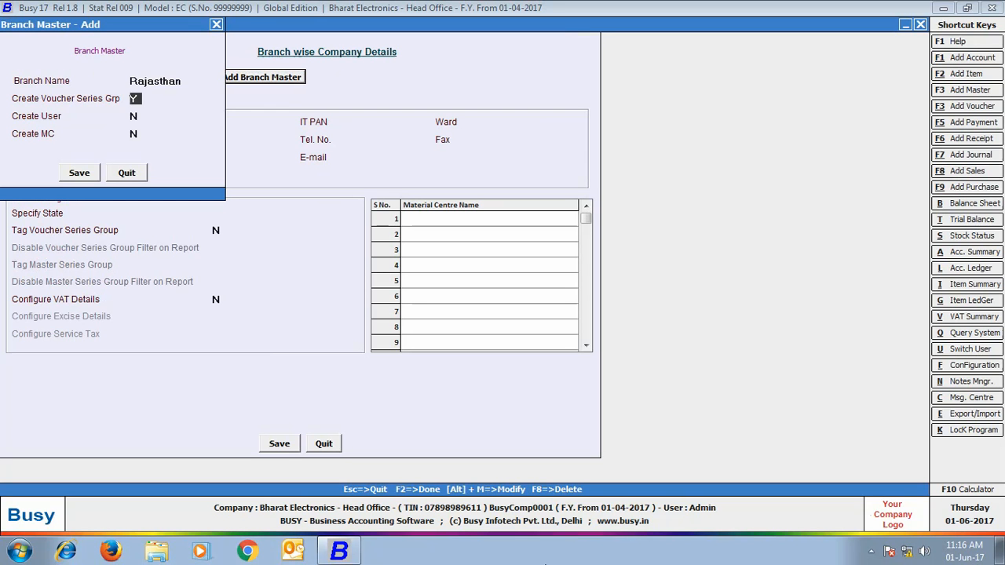
{"action": "key", "text": "Return"}
{"action": "type", "text": "Y"}
{"action": "key", "text": "Return"}
{"action": "type", "text": "Y"}
{"action": "key", "text": "Return"}
Step: Give the Rajasthan branch alias RJ, its address and state Rajasthan, then save it
{"action": "key", "text": "Return"}
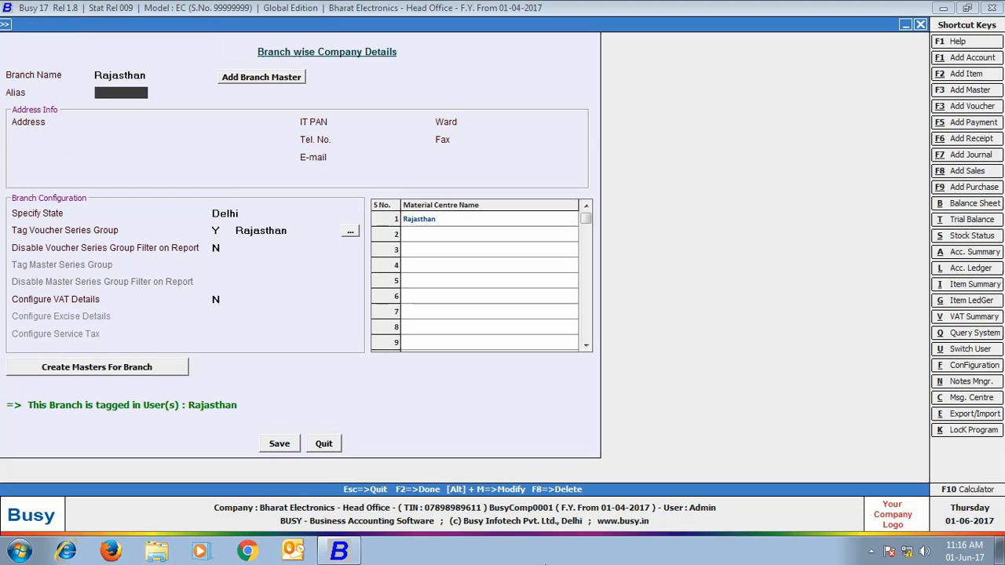
{"action": "type", "text": "RJ"}
{"action": "key", "text": "Return"}
{"action": "key", "text": "Return"}
{"action": "type", "text": "Jaipur Rajasthan"}
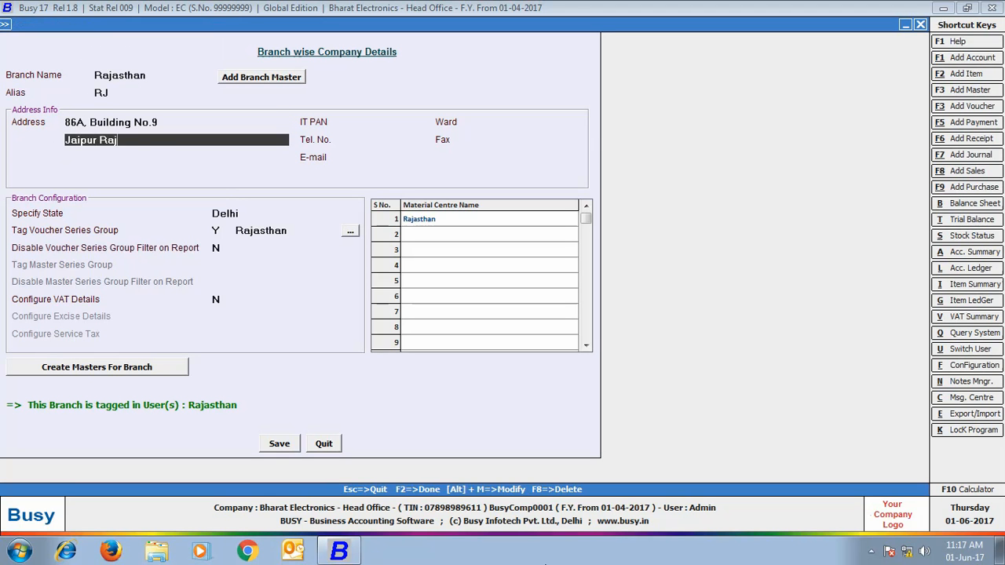
{"action": "key", "text": "Return"}
{"action": "key", "text": "Return"}
{"action": "key", "text": "Return"}
{"action": "type", "text": "r"}
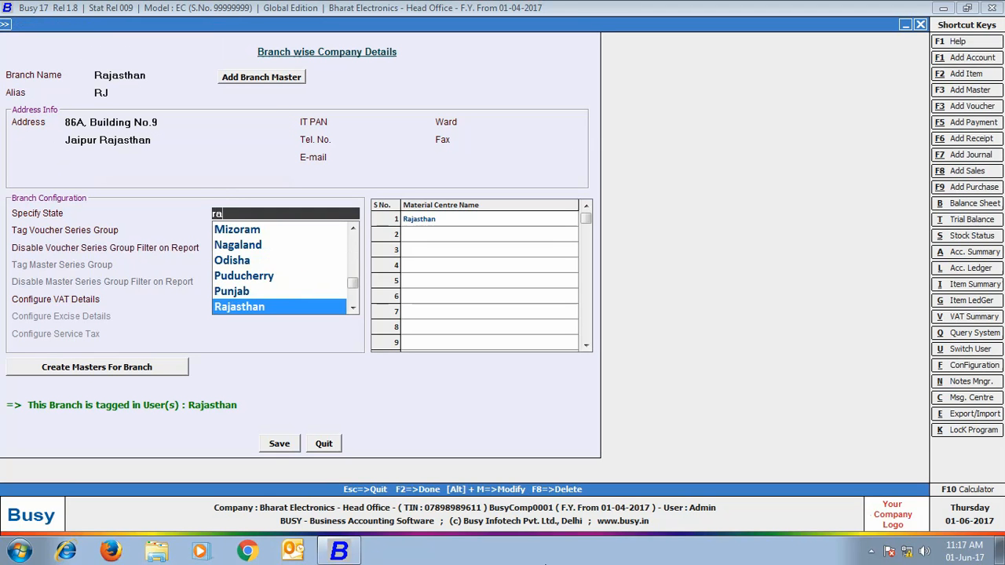
{"action": "type", "text": "a"}
{"action": "key", "text": "Return"}
{"action": "key", "text": "Return"}
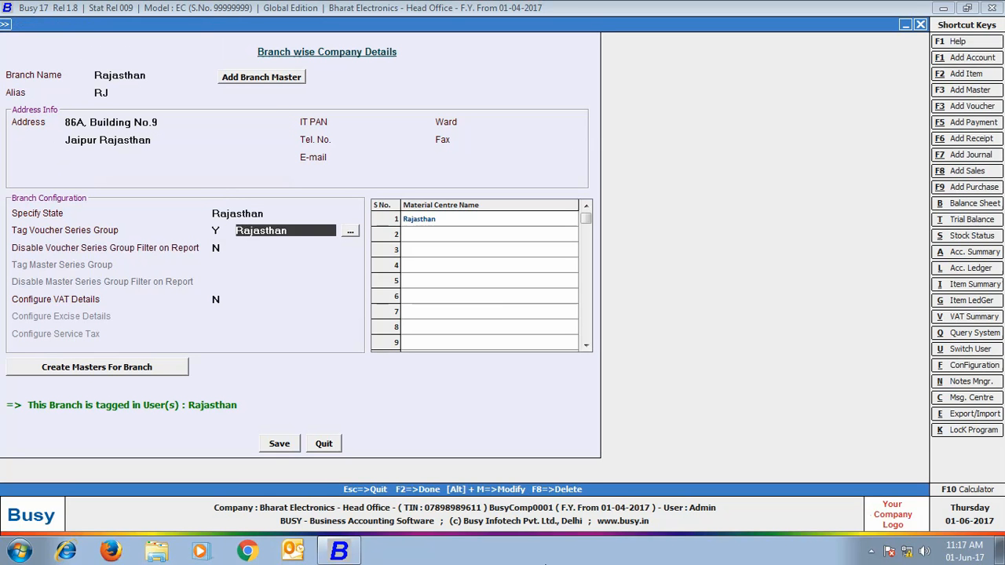
{"action": "key", "text": "Return"}
{"action": "left_click", "coordinate": [279, 444]}
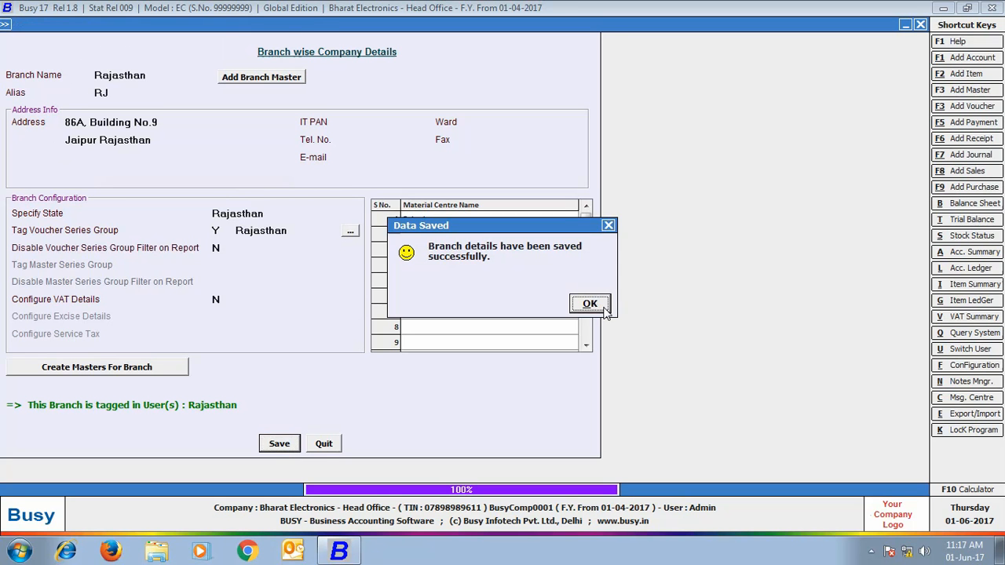
{"action": "key", "text": "Return"}
{"action": "left_click", "coordinate": [324, 444]}
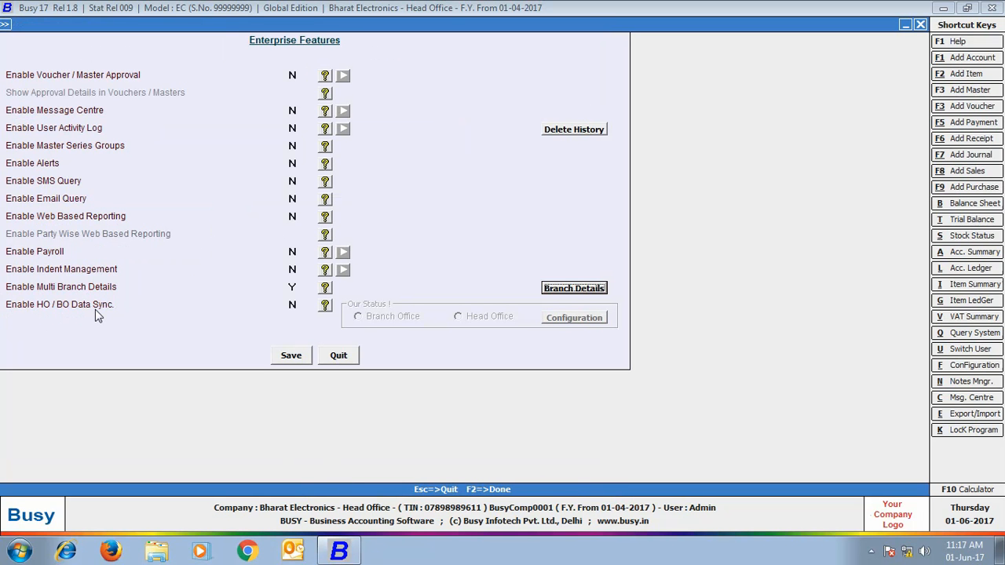
Step: Enable HO / BO Data Sync as Head Office and select Rajasthan in the sync configuration
{"action": "left_click", "coordinate": [291, 308]}
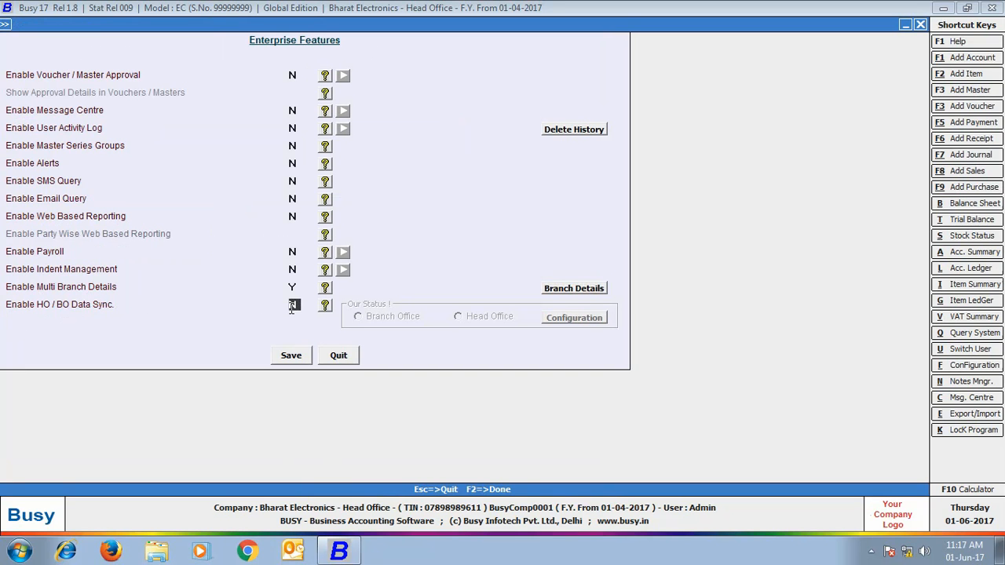
{"action": "key", "text": "y"}
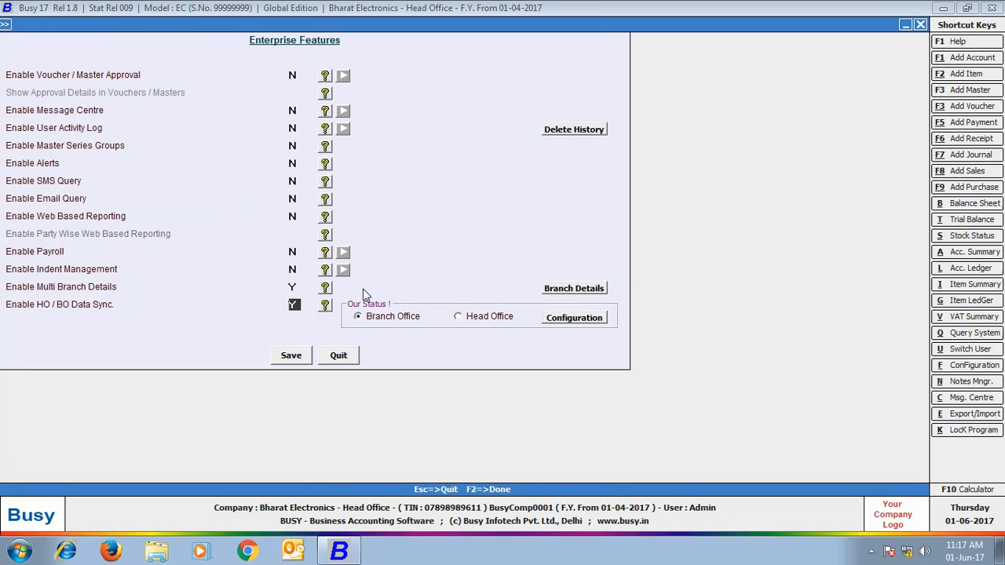
{"action": "left_click", "coordinate": [459, 318]}
{"action": "left_click", "coordinate": [586, 322]}
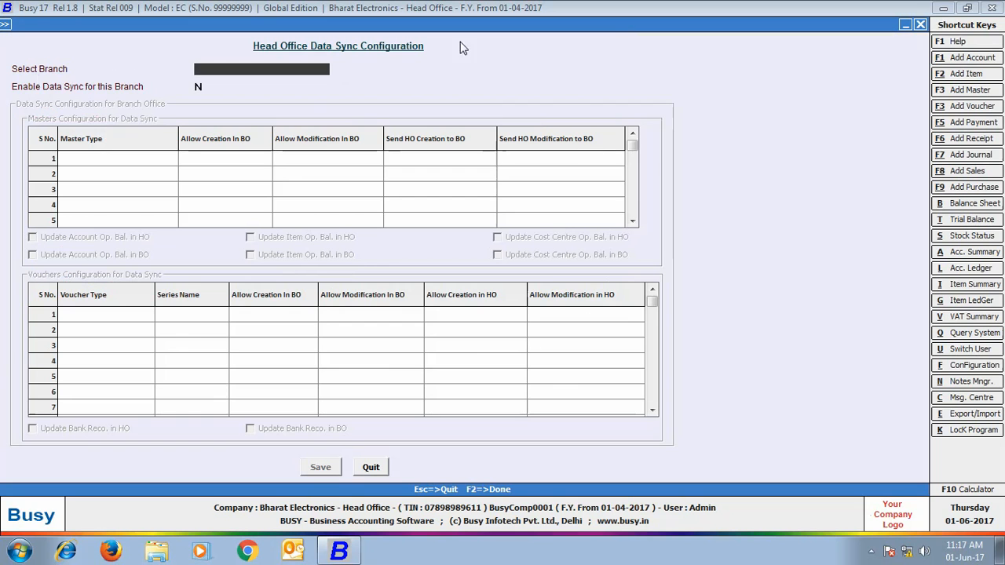
{"action": "type", "text": "ra"}
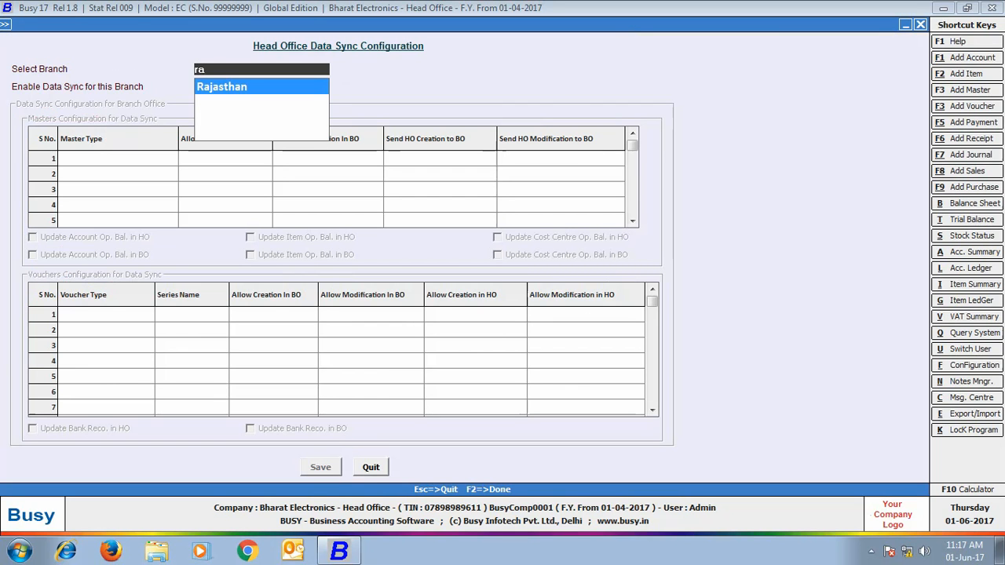
{"action": "key", "text": "Return"}
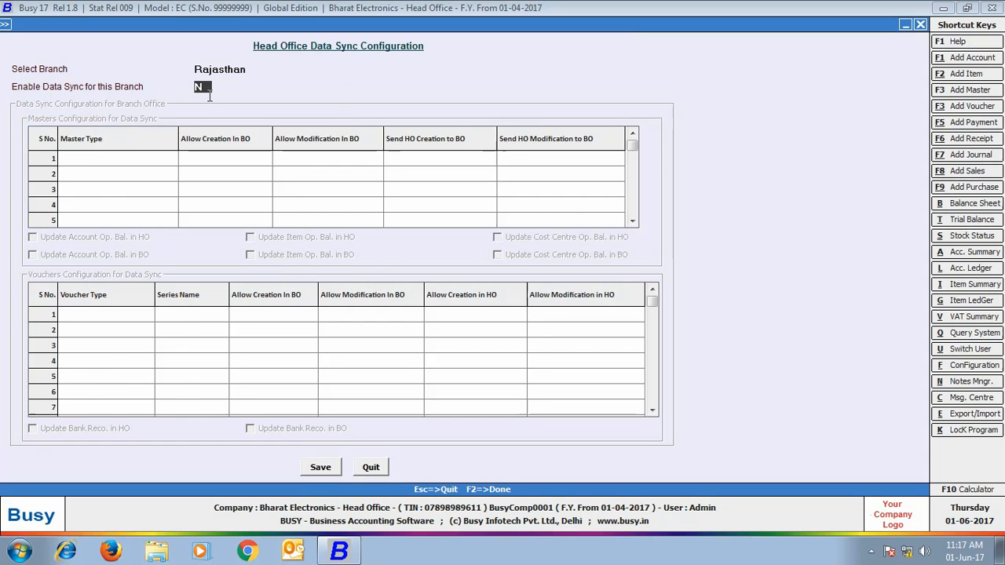
Step: Enable data sync for Rajasthan and review the Account row's BO and HO settings
{"action": "type", "text": "Y"}
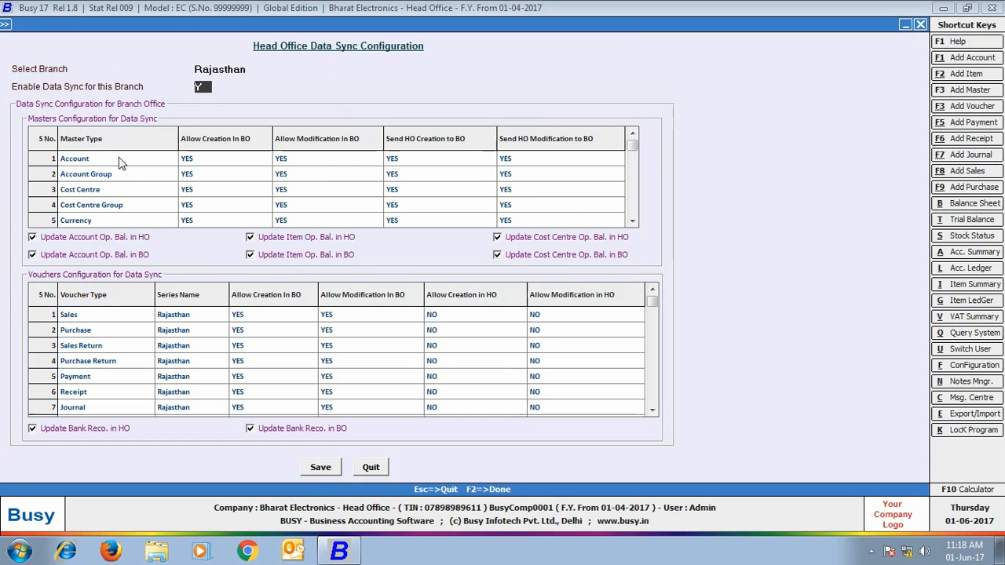
{"action": "key", "text": "Return"}
{"action": "left_click", "coordinate": [196, 159]}
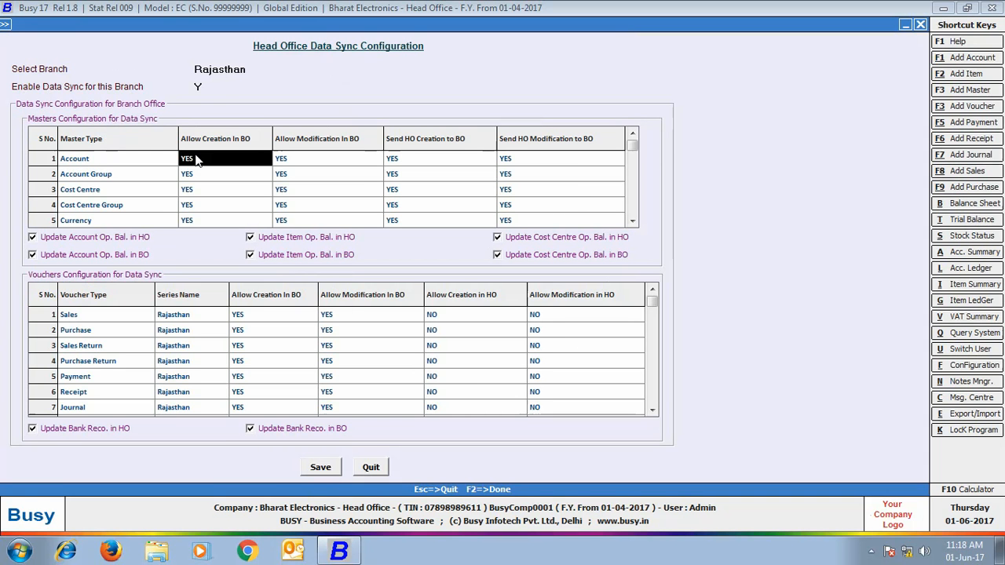
{"action": "left_click", "coordinate": [312, 163]}
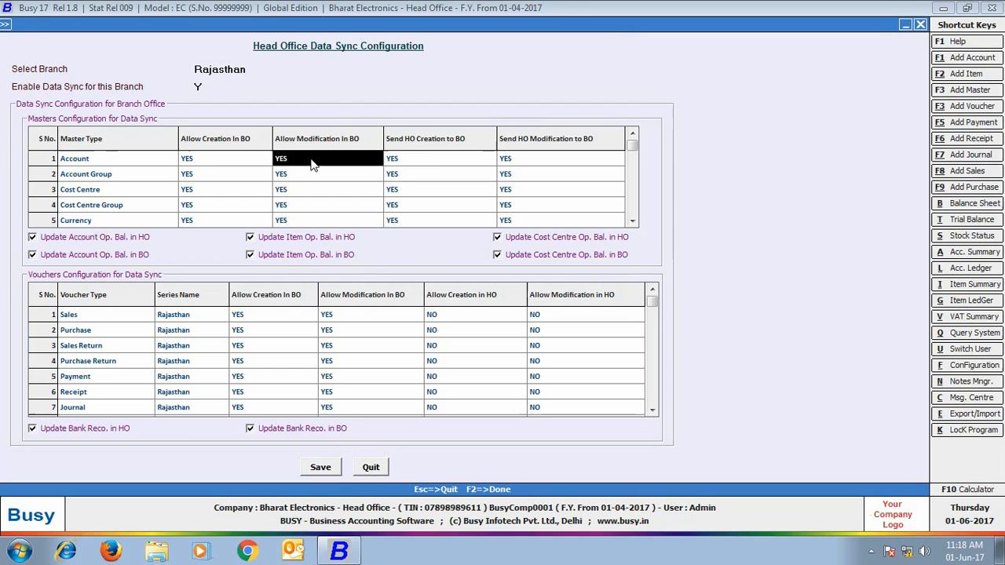
{"action": "left_click", "coordinate": [419, 161]}
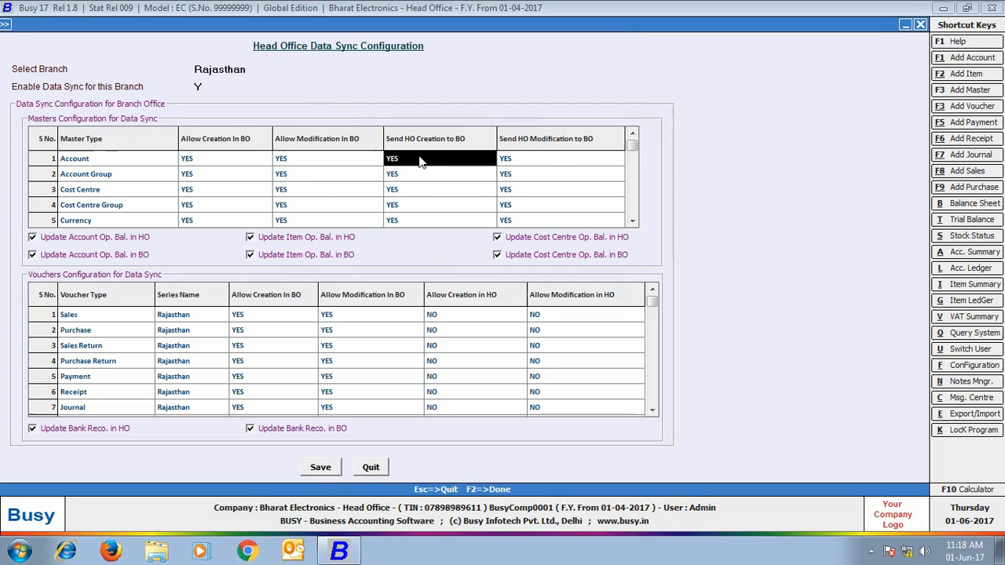
{"action": "left_click", "coordinate": [547, 160]}
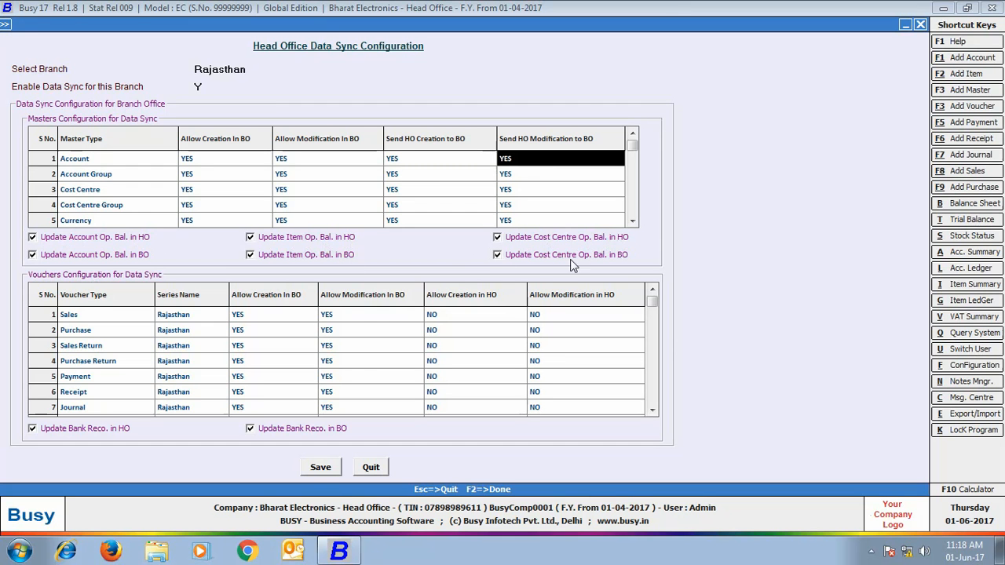
Step: Set Sales Allow Creation and Modification in HO to YES and try saving
{"action": "left_click", "coordinate": [169, 314]}
{"action": "left_click", "coordinate": [169, 315]}
{"action": "left_click", "coordinate": [246, 318]}
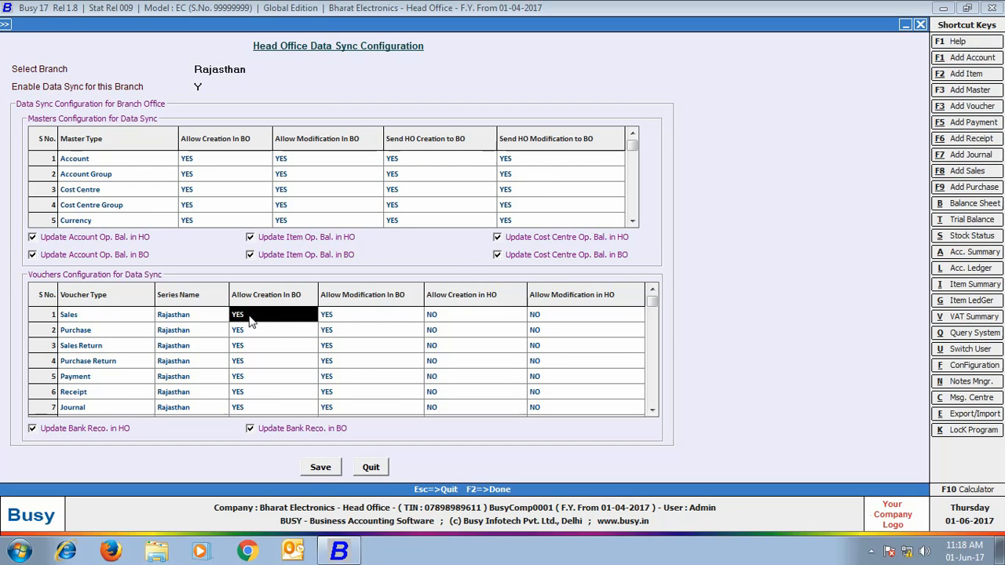
{"action": "left_click", "coordinate": [403, 324]}
{"action": "left_click", "coordinate": [461, 318]}
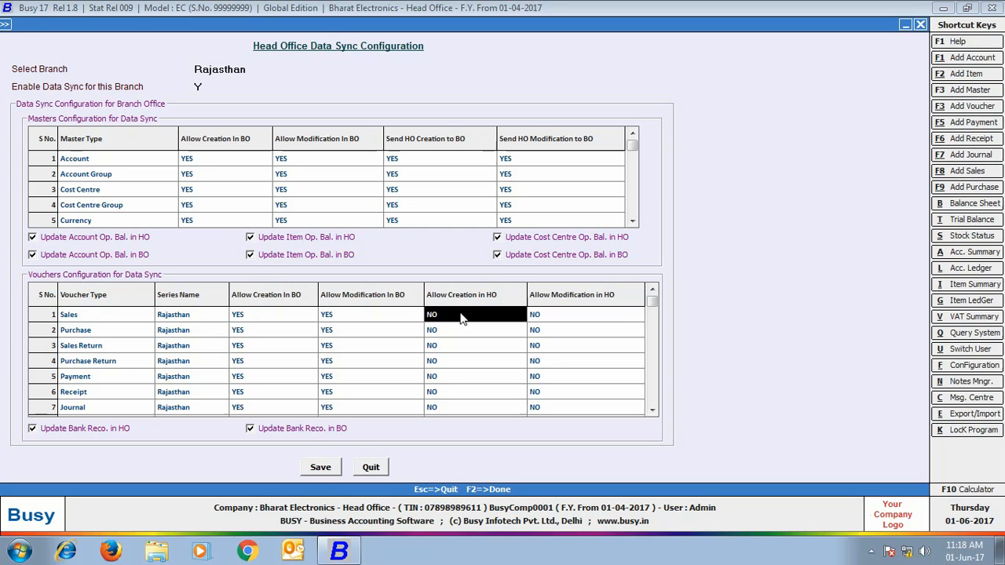
{"action": "type", "text": "yes"}
{"action": "key", "text": "Return"}
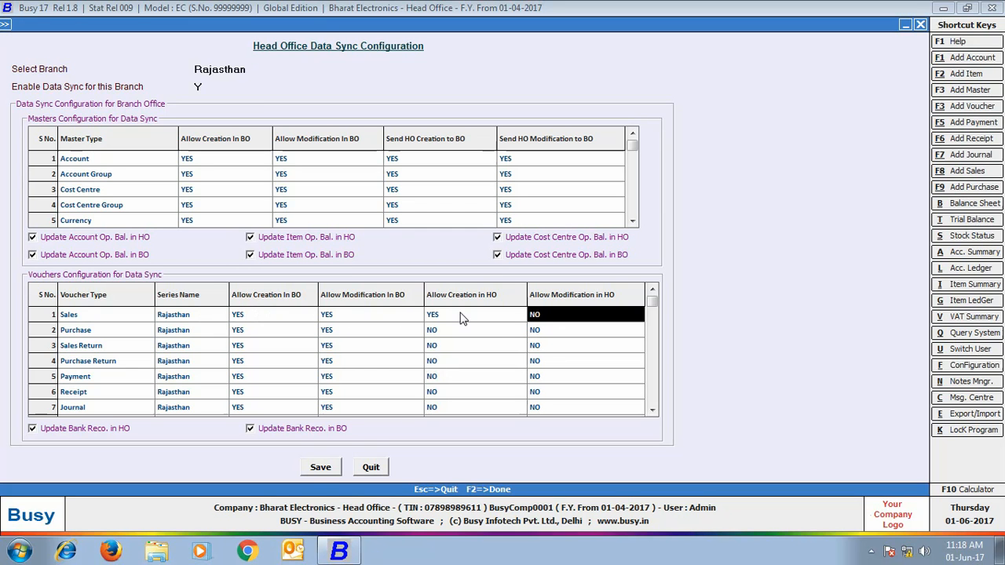
{"action": "type", "text": "yes"}
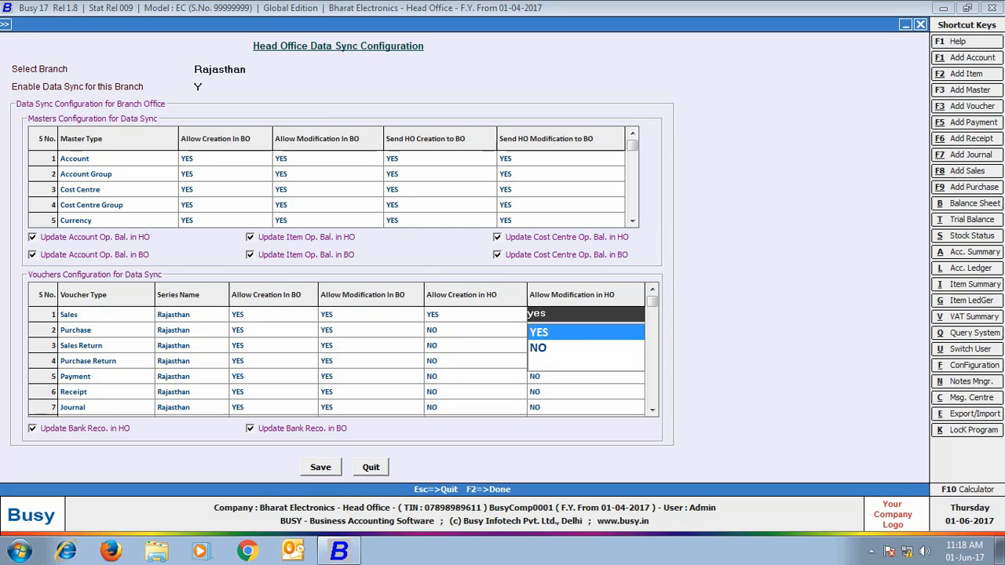
{"action": "key", "text": "Return"}
{"action": "left_click", "coordinate": [314, 469]}
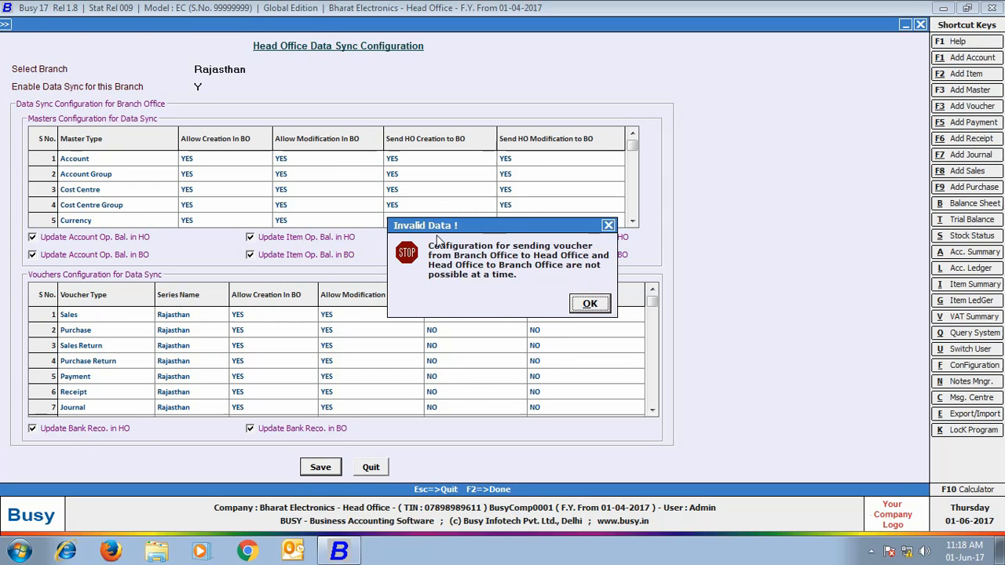
Step: Dismiss the warning and set Sales Allow Creation and Modification in HO back to NO
{"action": "left_click", "coordinate": [587, 306]}
{"action": "left_click", "coordinate": [476, 319]}
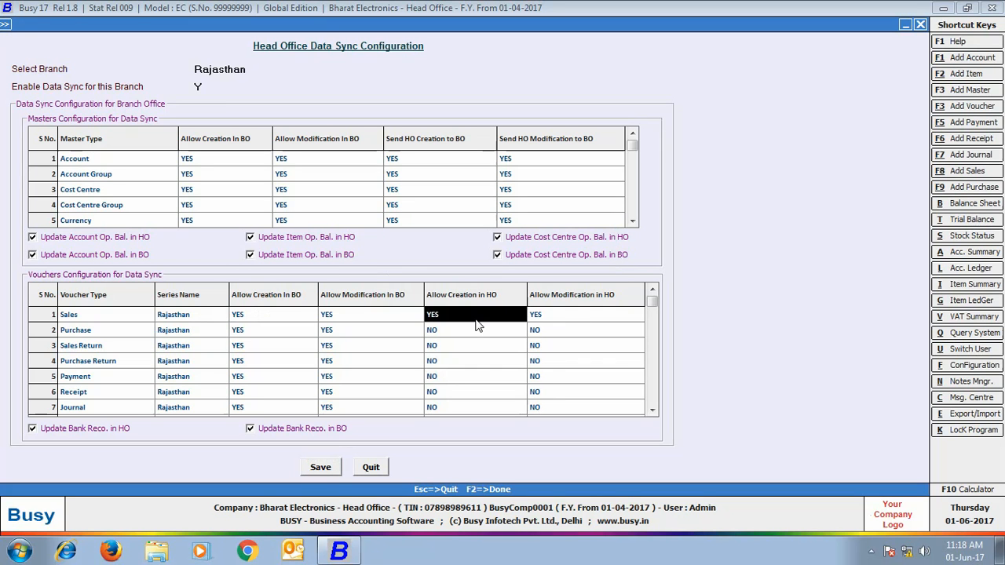
{"action": "type", "text": "n"}
{"action": "key", "text": "Return"}
{"action": "type", "text": "no"}
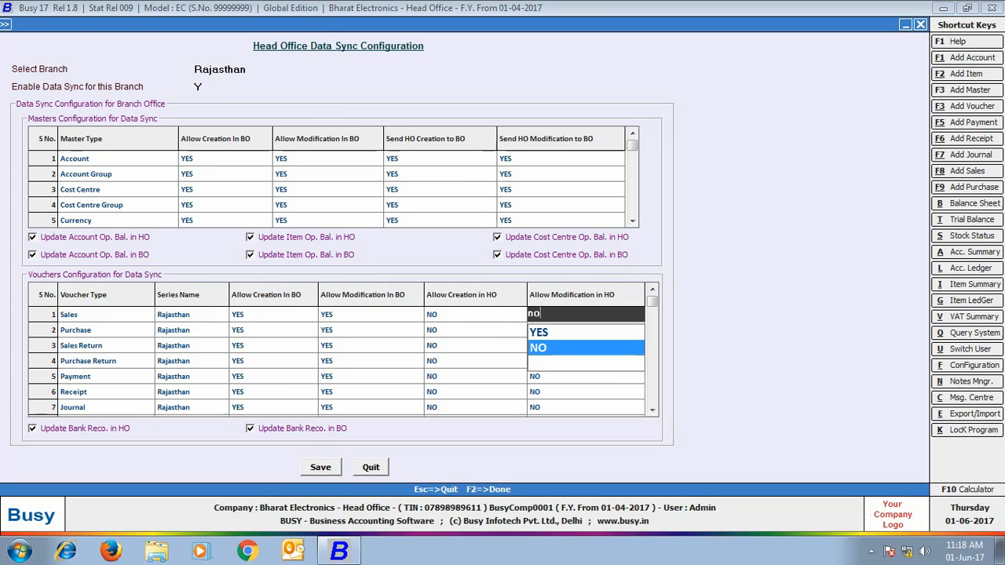
{"action": "key", "text": "Return"}
{"action": "left_click_drag", "start_coordinate": [125, 315], "coordinate": [637, 335]}
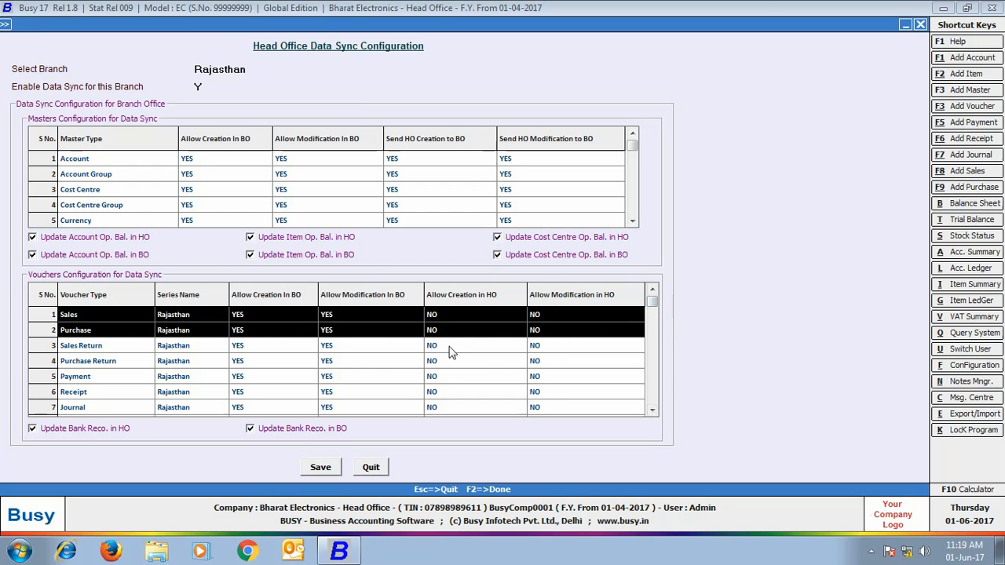
Step: Set Payment's BO creation and modification to NO and HO creation and modification to YES
{"action": "left_click", "coordinate": [85, 381]}
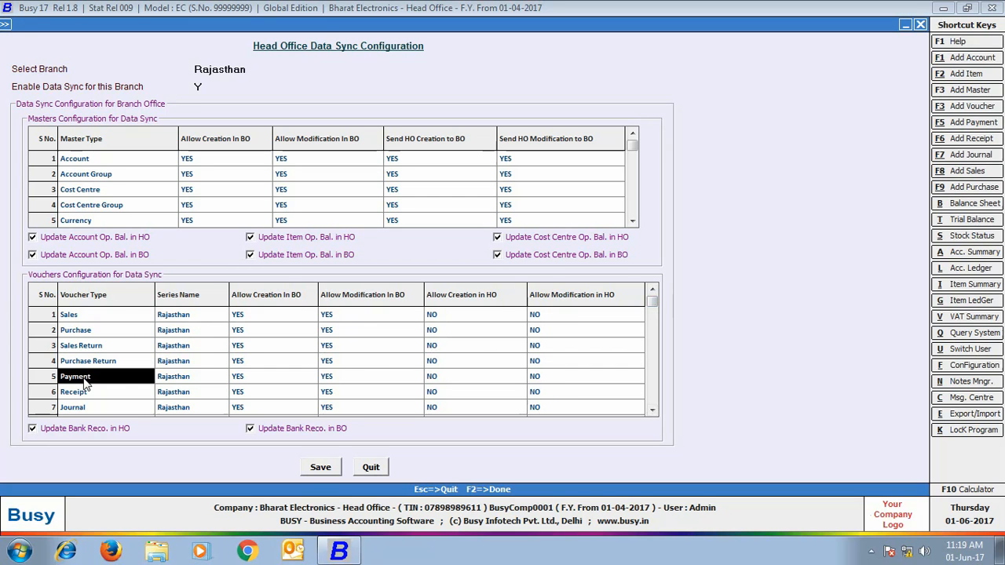
{"action": "left_click", "coordinate": [174, 381]}
{"action": "left_click", "coordinate": [240, 381]}
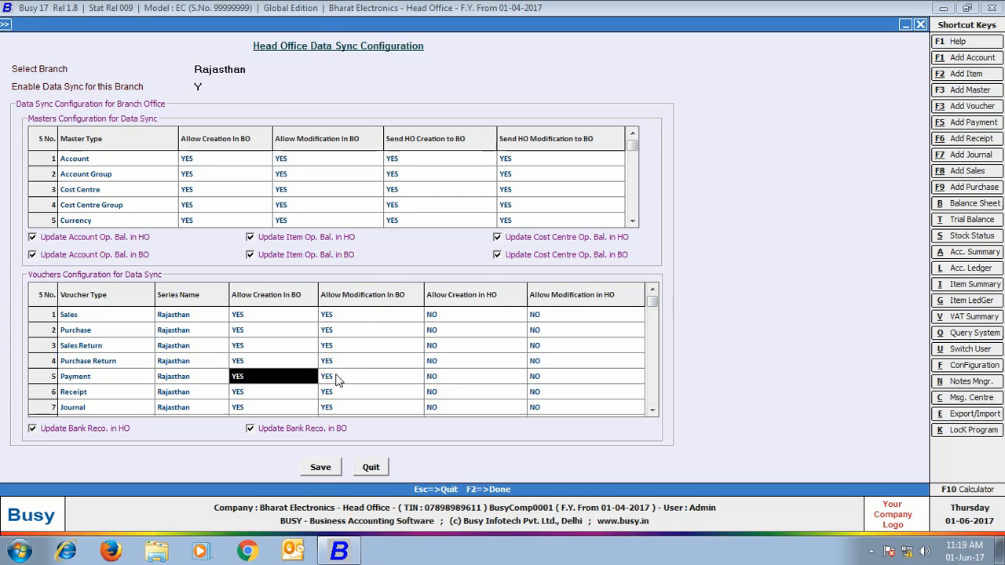
{"action": "left_click", "coordinate": [350, 380]}
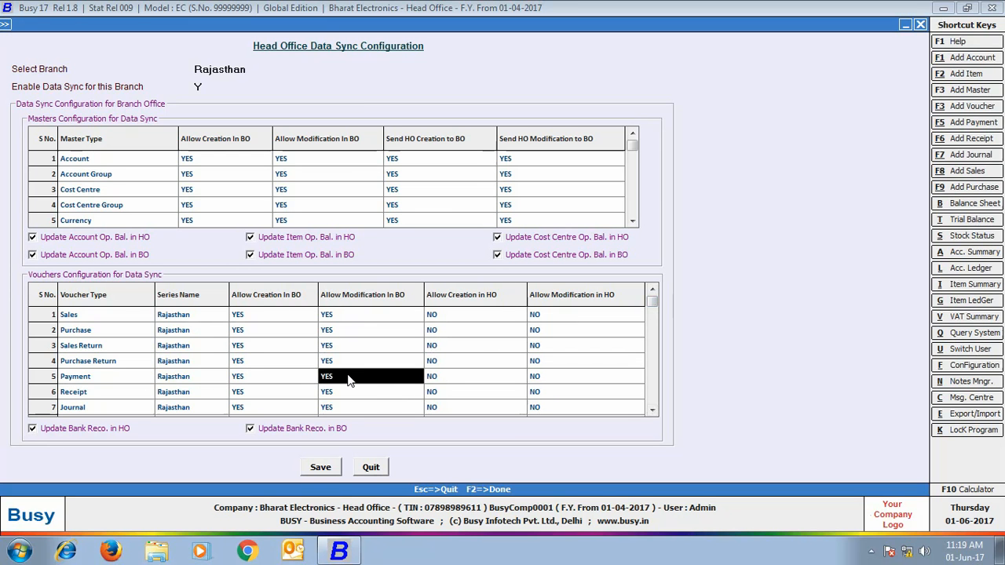
{"action": "left_click", "coordinate": [294, 382]}
{"action": "type", "text": "no"}
{"action": "key", "text": "Return"}
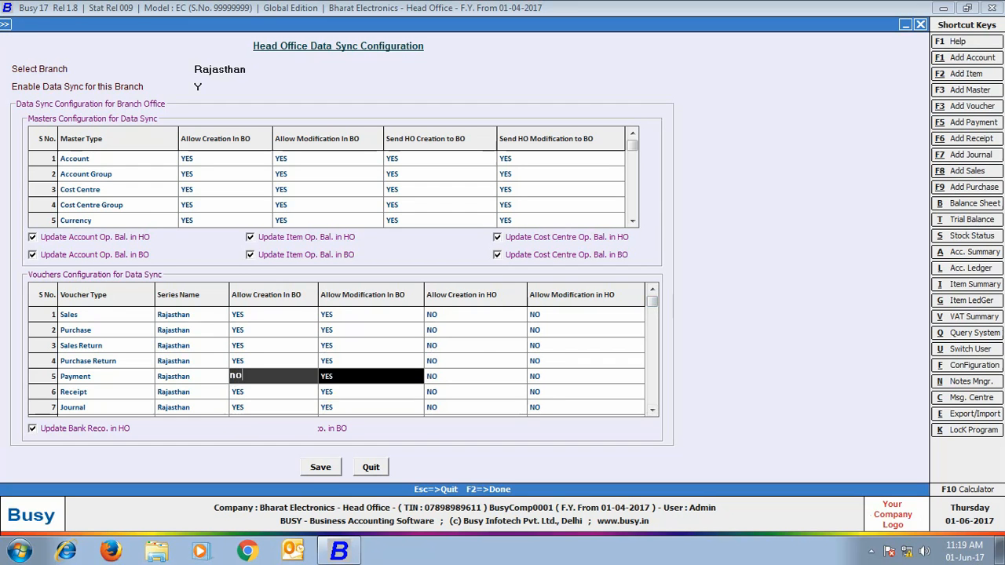
{"action": "type", "text": "no"}
{"action": "key", "text": "Return"}
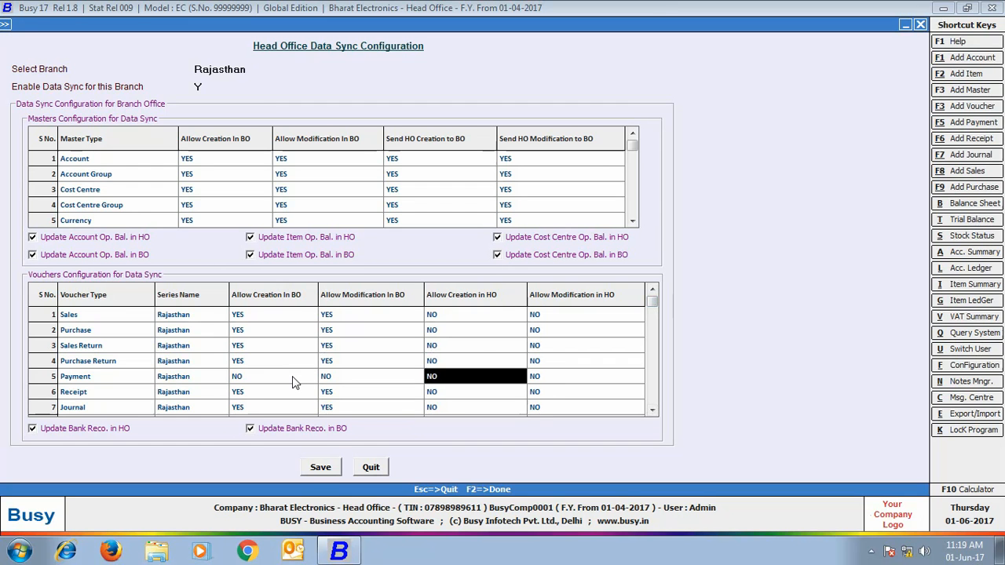
{"action": "type", "text": "yes"}
{"action": "key", "text": "Return"}
{"action": "type", "text": "ye"}
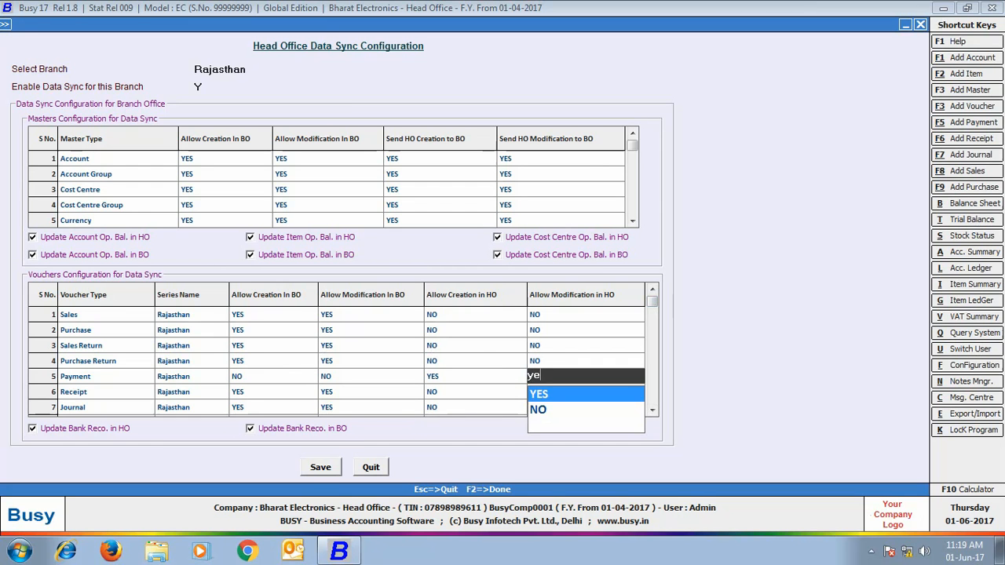
{"action": "type", "text": "s"}
{"action": "key", "text": "Return"}
{"action": "key", "text": "Return"}
{"action": "key", "text": "Return"}
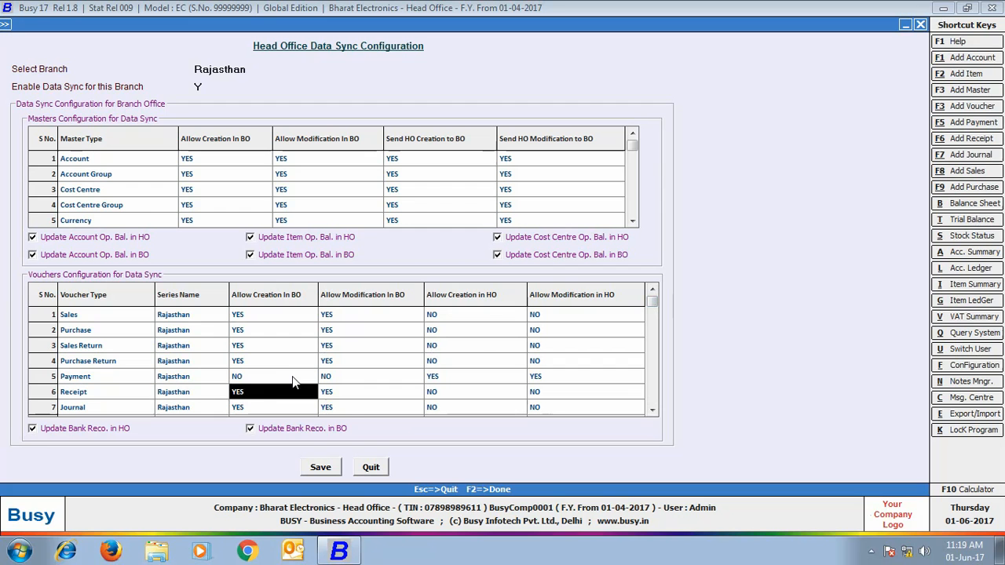
Step: Set Receipt's BO columns to NO and HO columns to YES, then save
{"action": "type", "text": "no"}
{"action": "key", "text": "Return"}
{"action": "type", "text": "no"}
{"action": "key", "text": "Return"}
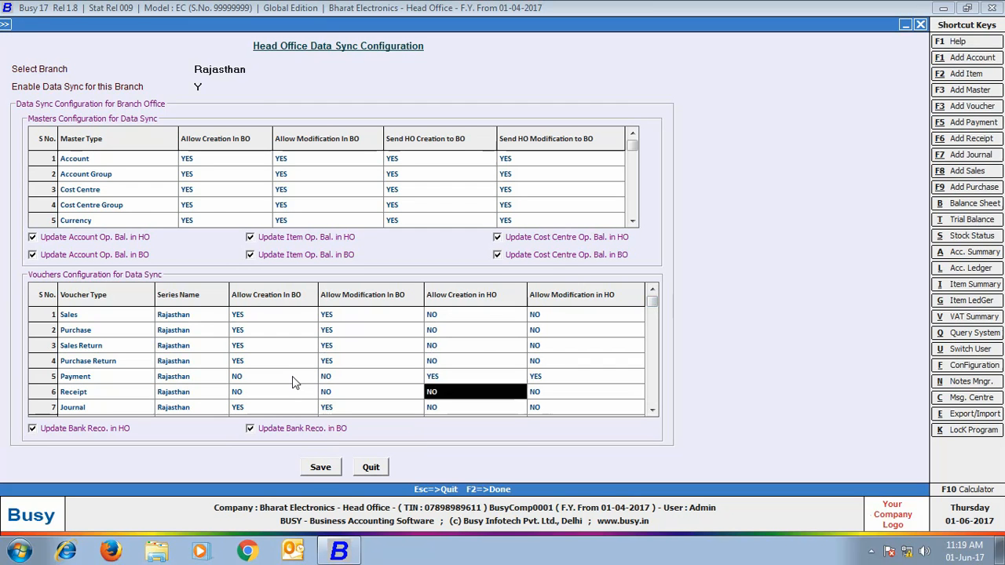
{"action": "type", "text": "yes"}
{"action": "key", "text": "Return"}
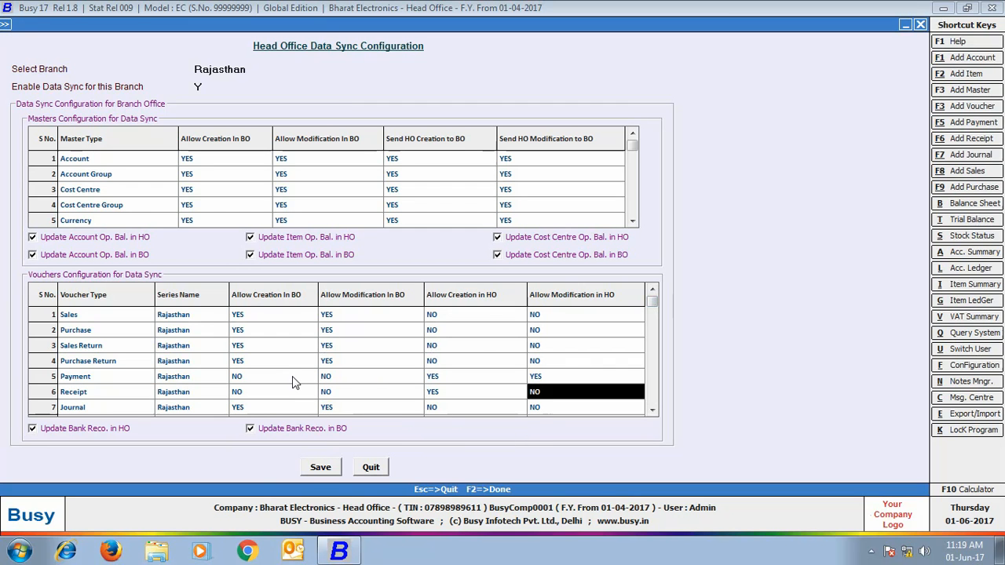
{"action": "type", "text": "yes"}
{"action": "left_click_drag", "start_coordinate": [131, 378], "coordinate": [561, 393]}
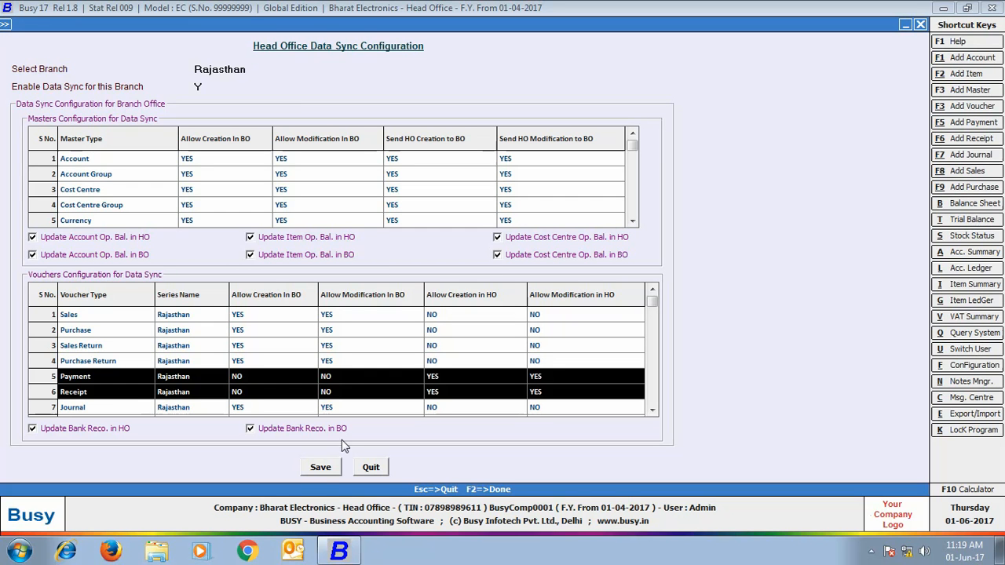
{"action": "left_click", "coordinate": [324, 469]}
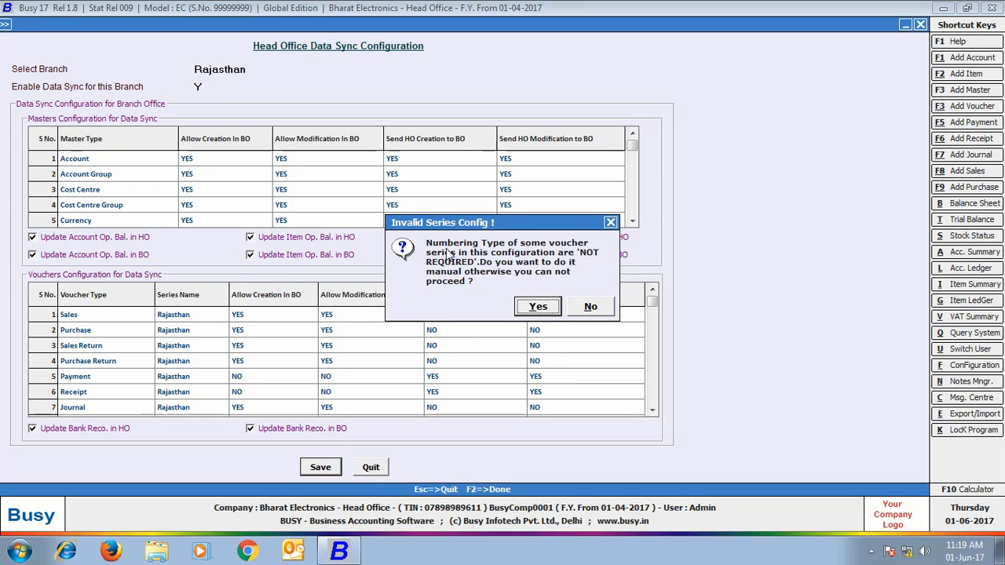
Step: Accept manual series numbering, save sync and Enterprise Features, close Head Office, start a new company
{"action": "left_click", "coordinate": [528, 307]}
{"action": "left_click", "coordinate": [590, 305]}
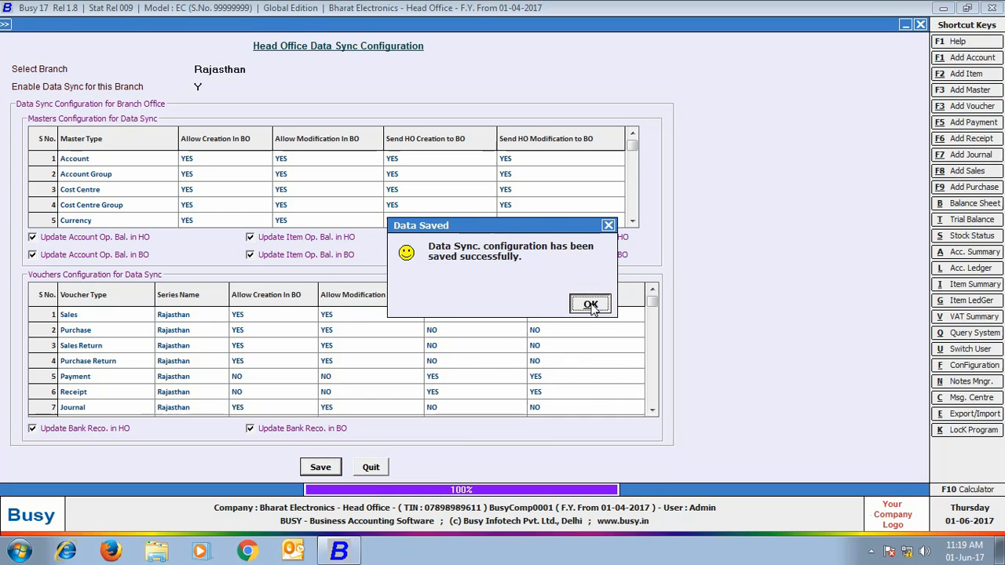
{"action": "left_click", "coordinate": [289, 354]}
{"action": "left_click", "coordinate": [66, 40]}
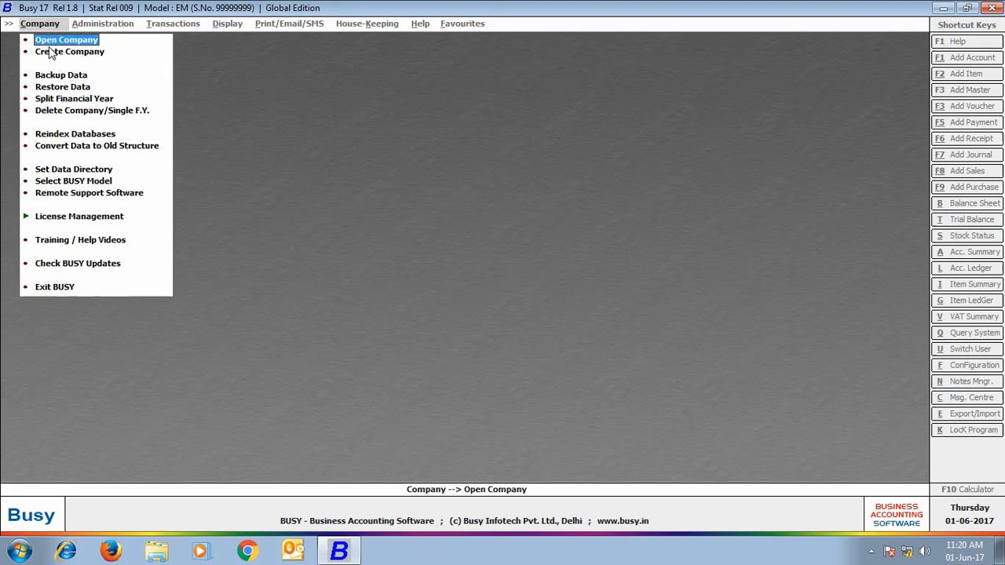
{"action": "left_click", "coordinate": [52, 49]}
Step: Enter company name Bharat Electronics - Rajasthan Branch, state Rajasthan, its Jaipur address and TIN
{"action": "type", "text": "Bhar"}
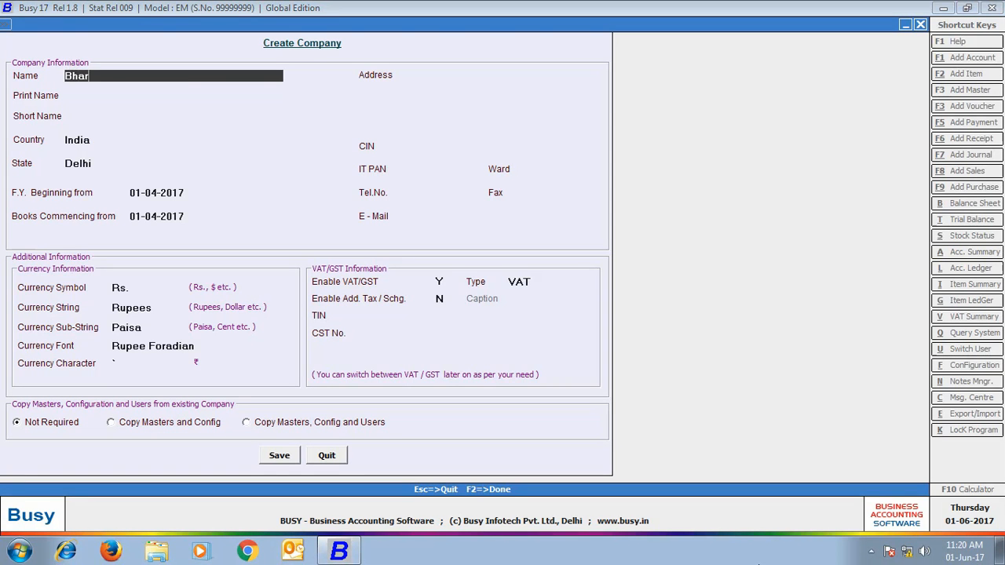
{"action": "type", "text": "at Electronics - Rajasthan Branch"}
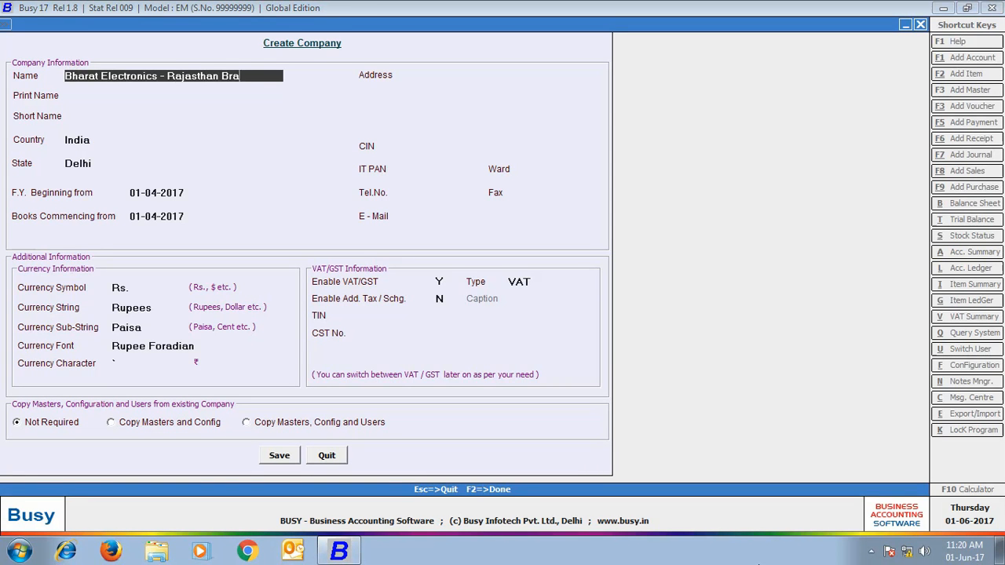
{"action": "key", "text": "Return"}
{"action": "key", "text": "Return"}
{"action": "key", "text": "Return"}
{"action": "key", "text": "Return"}
{"action": "type", "text": "ra"}
{"action": "key", "text": "Return"}
{"action": "key", "text": "Return"}
{"action": "key", "text": "Return"}
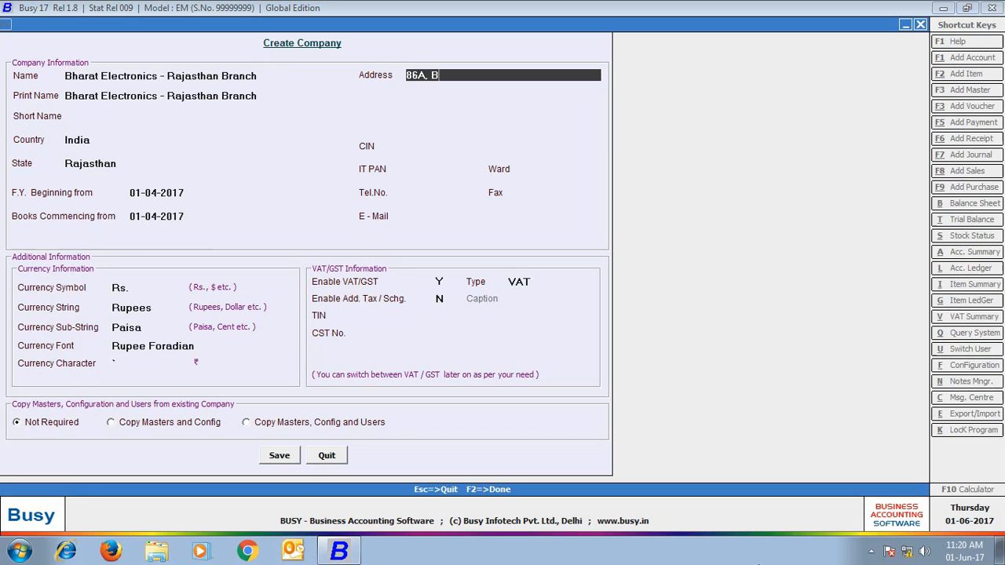
{"action": "key", "text": "Return"}
{"action": "type", "text": "Jaipur R"}
{"action": "key", "text": "Return"}
{"action": "key", "text": "Return"}
{"action": "key", "text": "Return"}
{"action": "key", "text": "Return"}
{"action": "key", "text": "Return"}
{"action": "key", "text": "Return"}
{"action": "key", "text": "Return"}
{"action": "key", "text": "Return"}
{"action": "key", "text": "Return"}
{"action": "key", "text": "Return"}
{"action": "key", "text": "Return"}
{"action": "key", "text": "Return"}
{"action": "key", "text": "Return"}
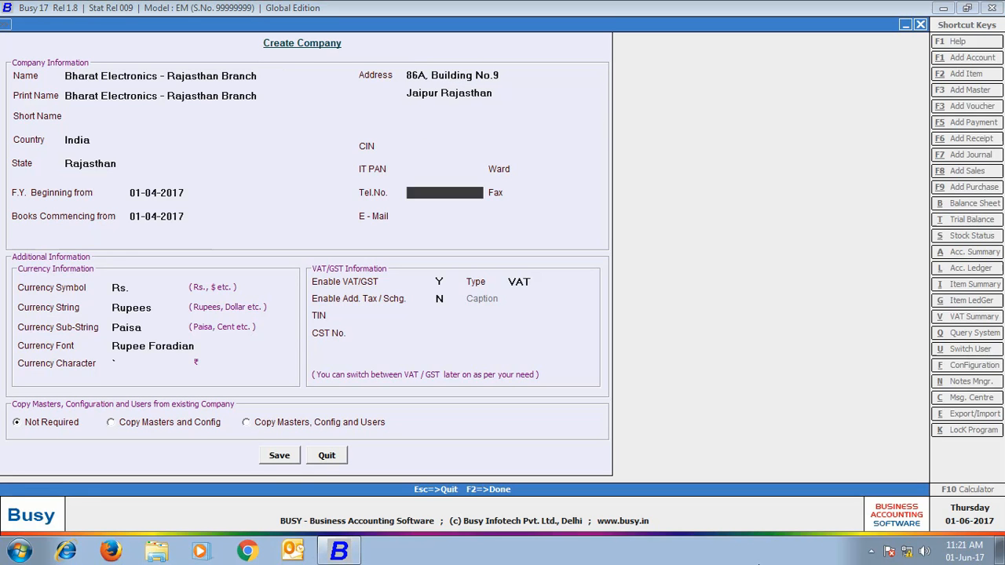
{"action": "key", "text": "Return"}
{"action": "key", "text": "Return"}
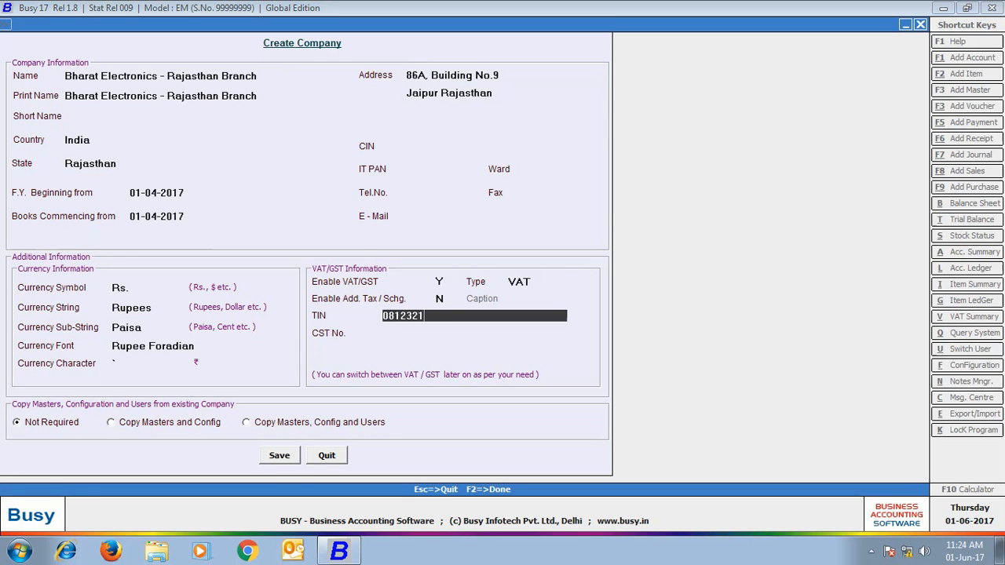
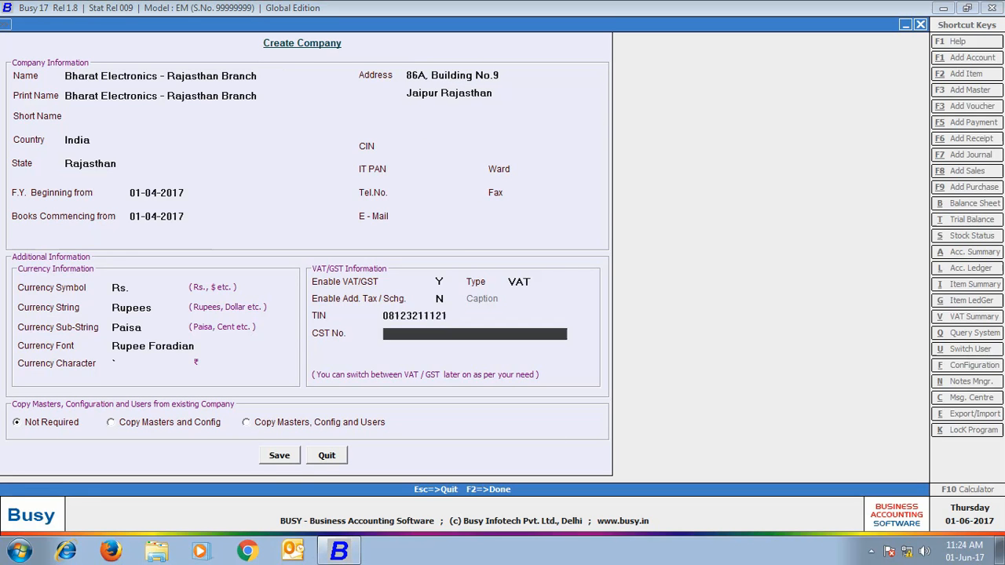
Step: Save the company and create superuser 'Rajasthan' with its password
{"action": "left_click", "coordinate": [276, 456]}
{"action": "left_click", "coordinate": [537, 306]}
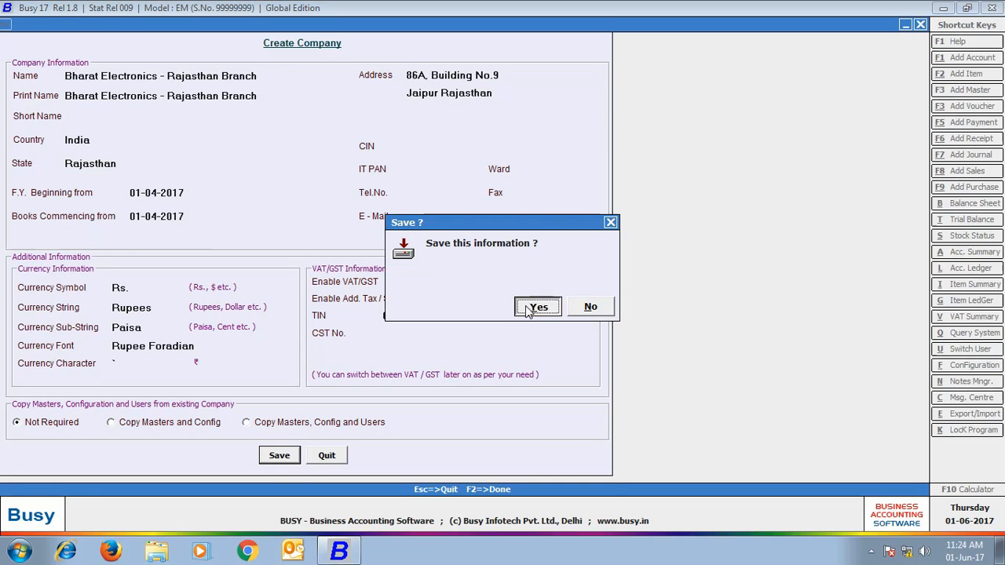
{"action": "left_click", "coordinate": [588, 306]}
{"action": "type", "text": "Rajasthan"}
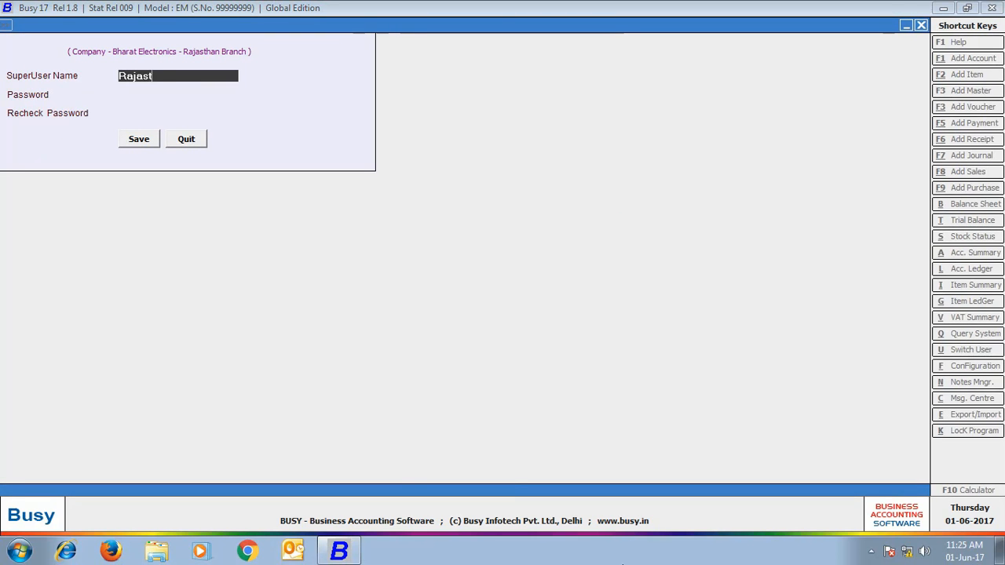
{"action": "key", "text": "Return"}
{"action": "type", "text": "rajasthan"}
{"action": "key", "text": "Return"}
{"action": "type", "text": "rajasthan"}
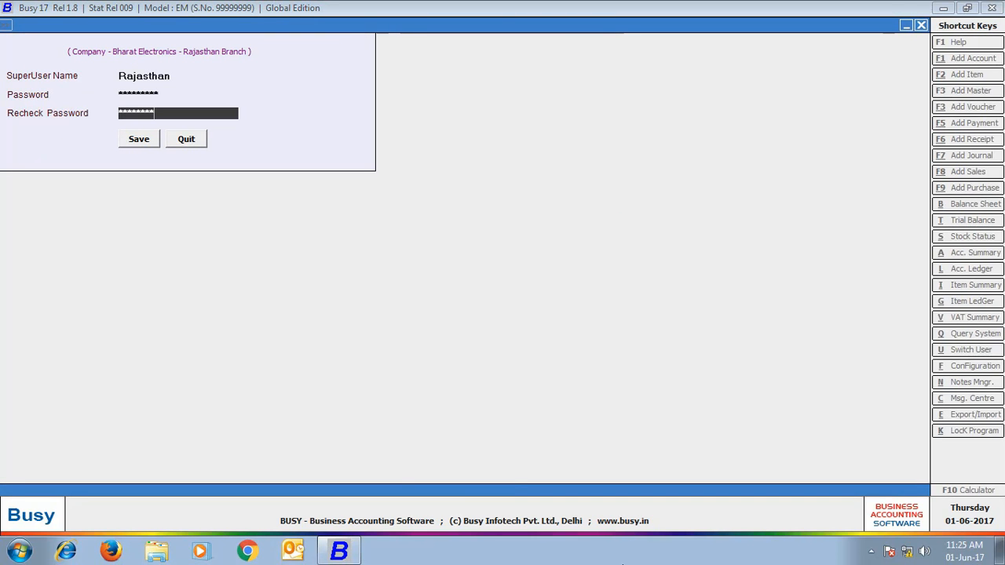
{"action": "left_click", "coordinate": [131, 139]}
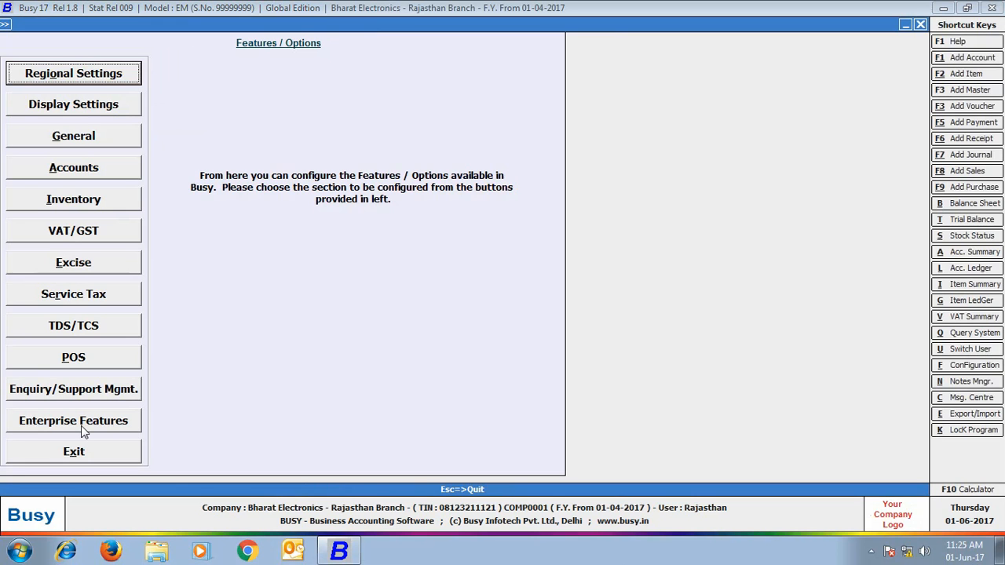
Step: In Enterprise Features, set HO / BO Data Sync to Y as Branch Office and open Configuration
{"action": "left_click", "coordinate": [81, 426]}
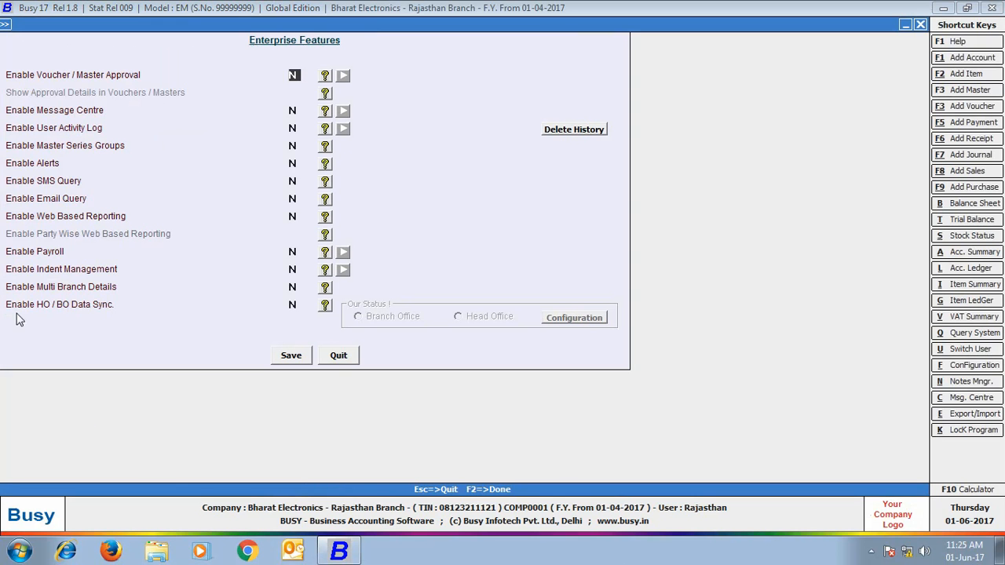
{"action": "left_click", "coordinate": [296, 305]}
{"action": "type", "text": "Y"}
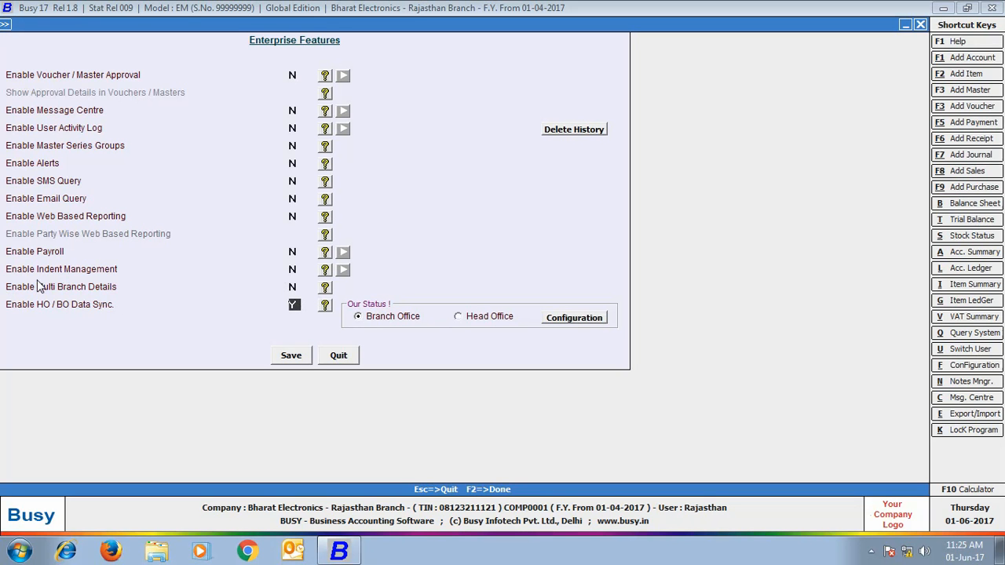
{"action": "left_click", "coordinate": [575, 319]}
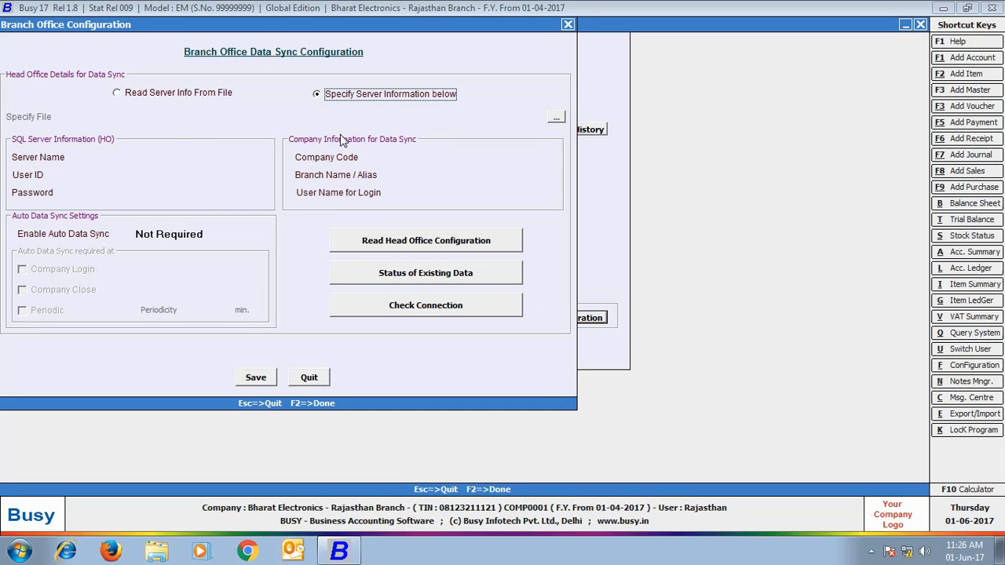
Step: Enter the head office server 192.168.0.47, SQL user SA and the server password
{"action": "key", "text": "Return"}
{"action": "type", "text": "192"}
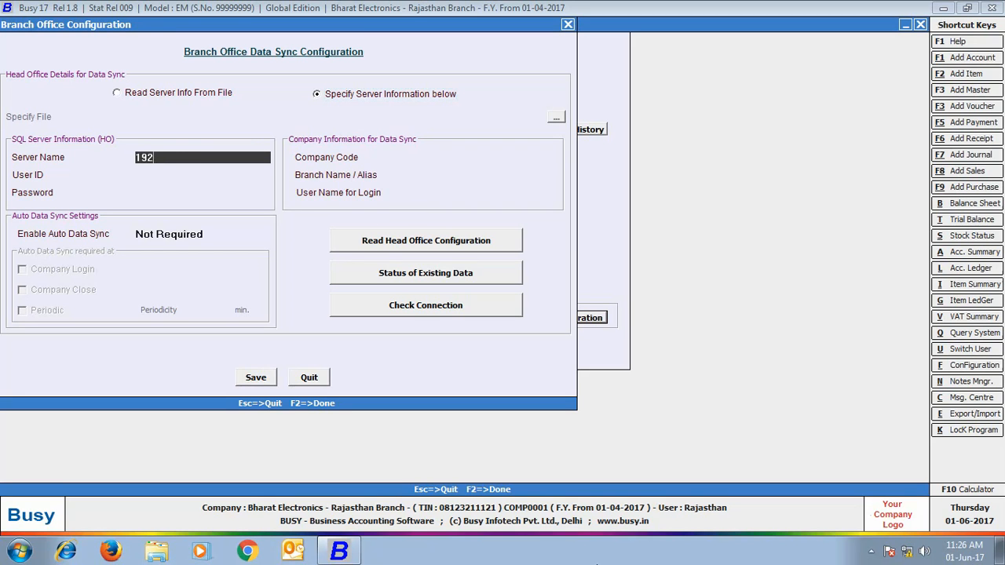
{"action": "type", "text": ".168.0.47"}
{"action": "key", "text": "Return"}
{"action": "type", "text": "SA"}
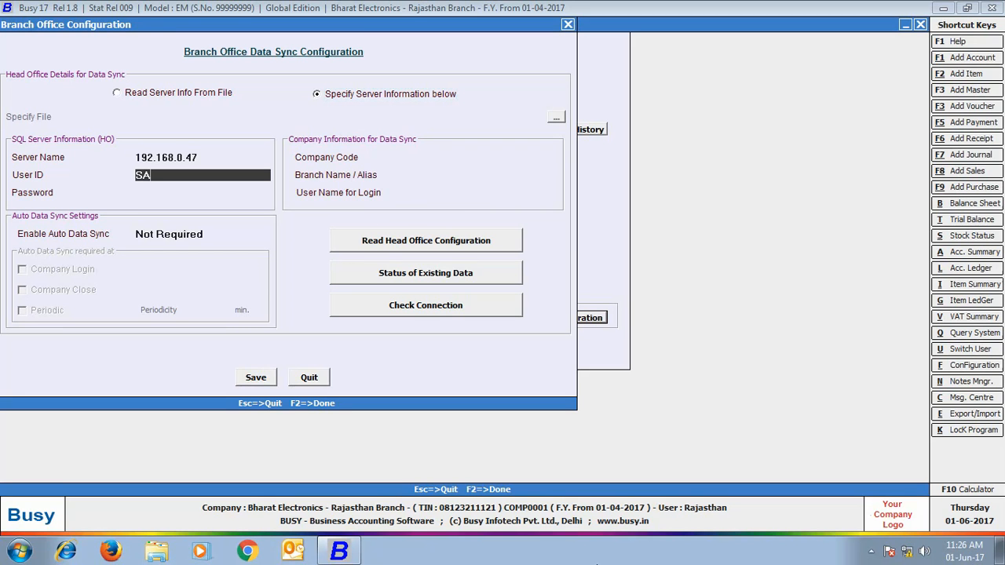
{"action": "key", "text": "Return"}
{"action": "type", "text": "****"}
{"action": "key", "text": "Return"}
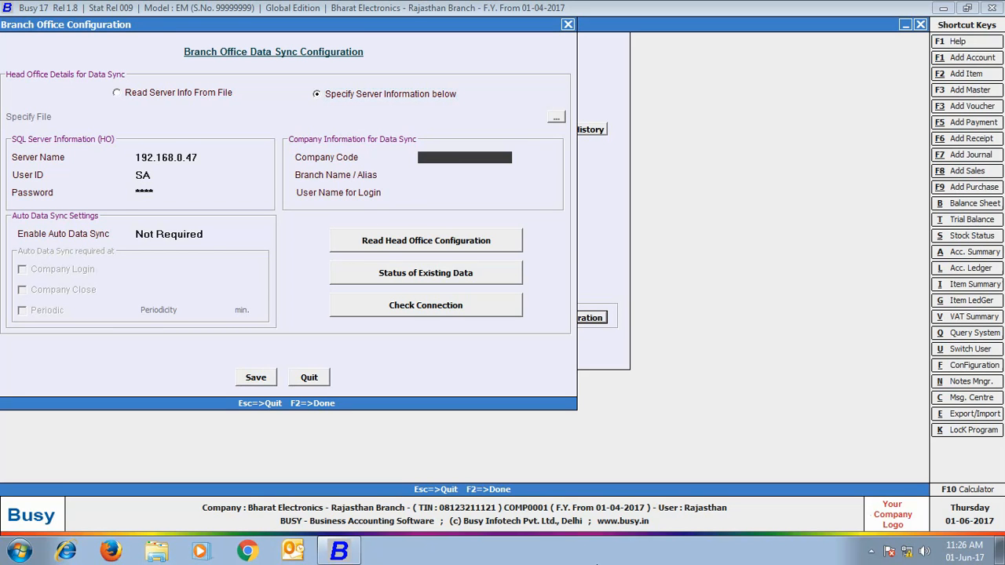
Step: Enter company code COMP0001, branch and user name Rajasthan, keep auto sync Not Required, and save
{"action": "type", "text": "COMP0001"}
{"action": "key", "text": "Return"}
{"action": "type", "text": "Rajasthan"}
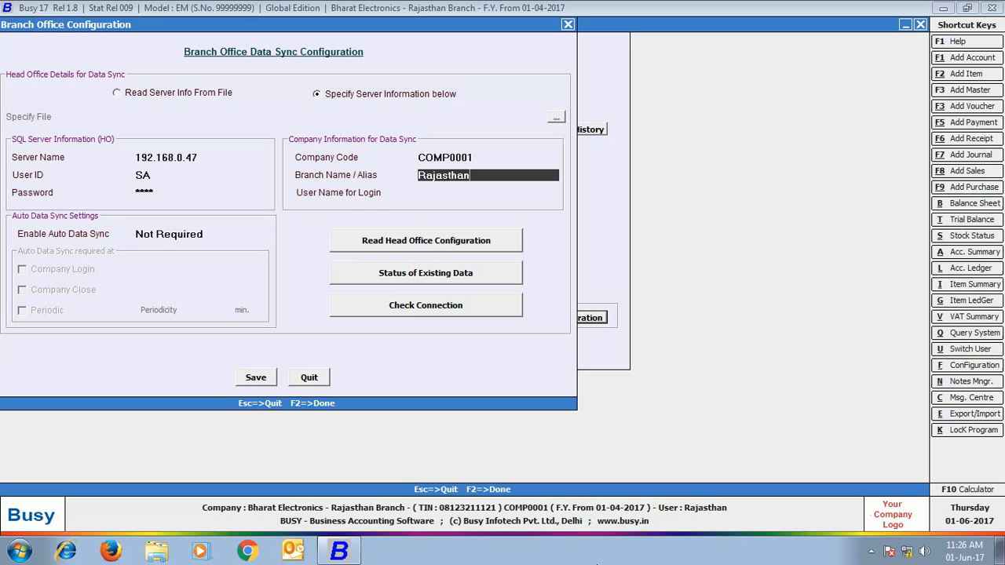
{"action": "key", "text": "Return"}
{"action": "type", "text": "Rajasthan"}
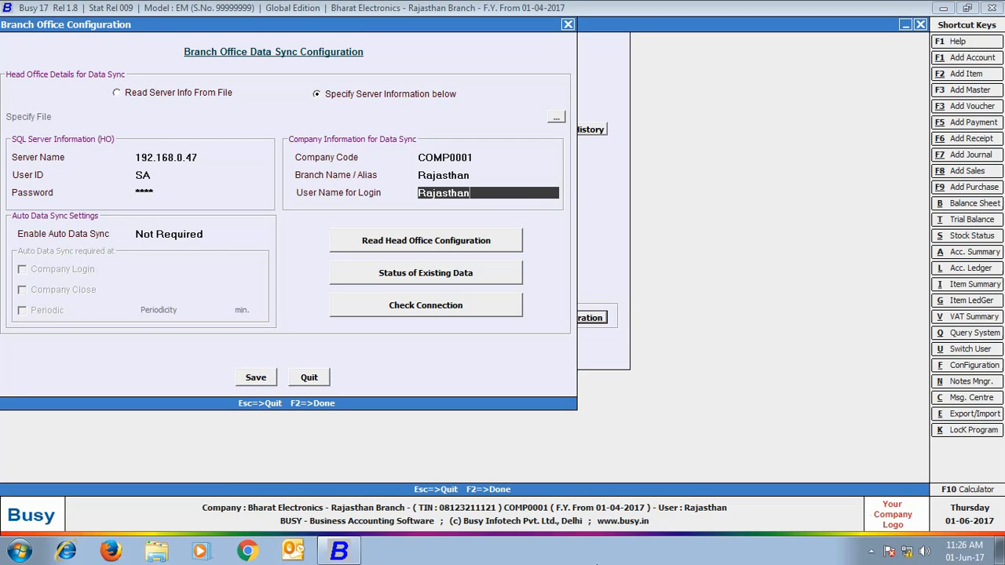
{"action": "key", "text": "Return"}
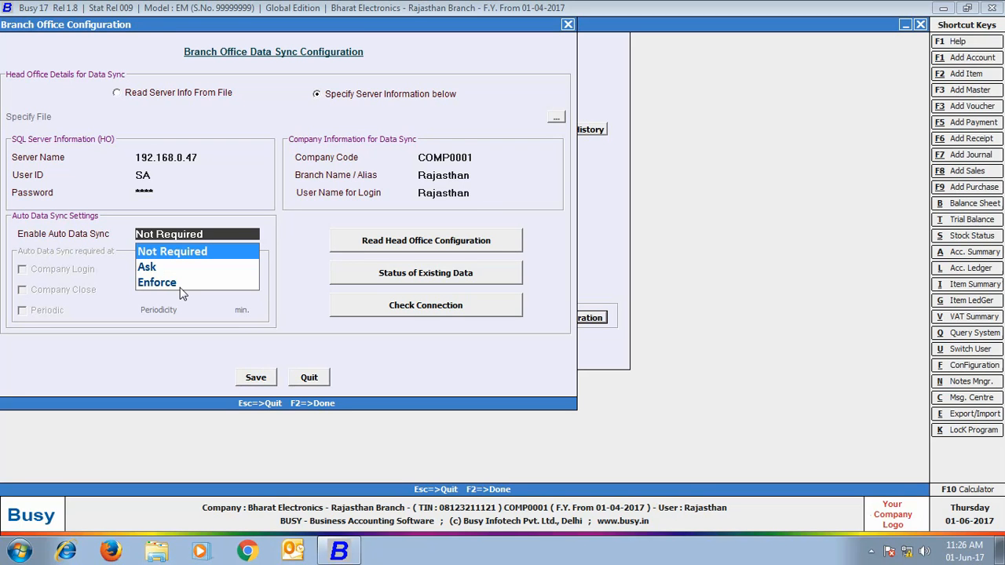
{"action": "left_click", "coordinate": [267, 378]}
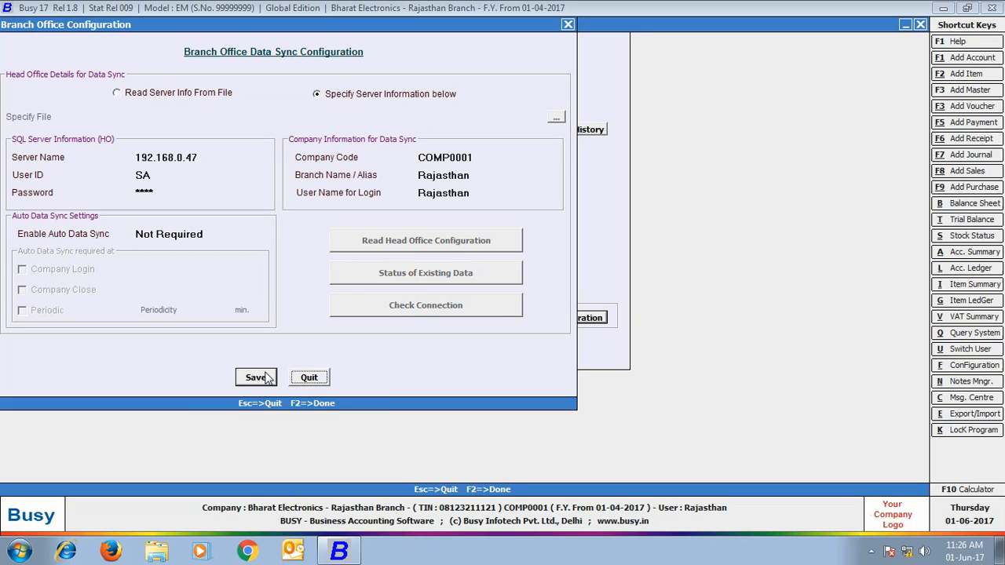
{"action": "left_click", "coordinate": [257, 378]}
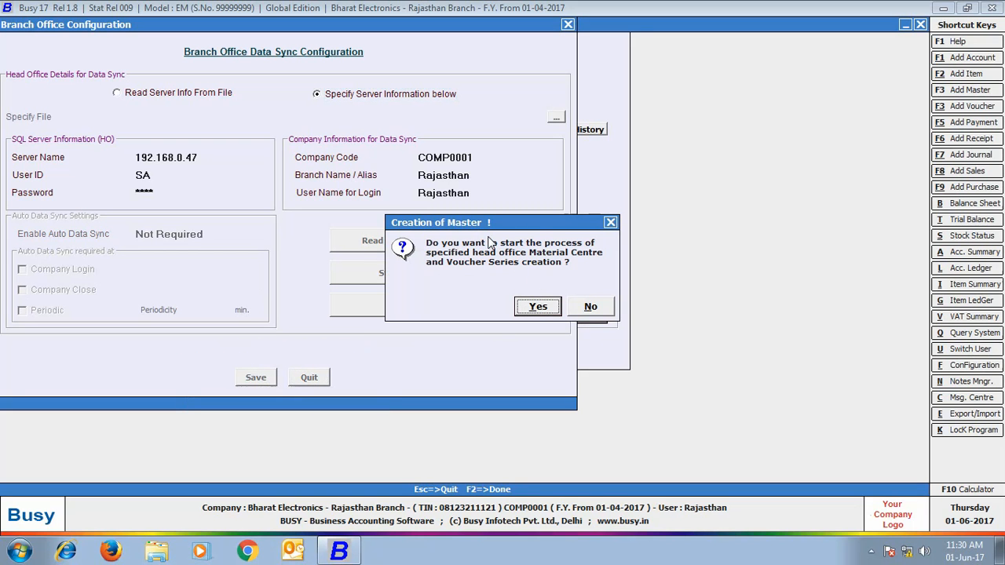
Step: Create the head office Material Centre and Voucher Series, declining to view the sync log
{"action": "left_click", "coordinate": [540, 308]}
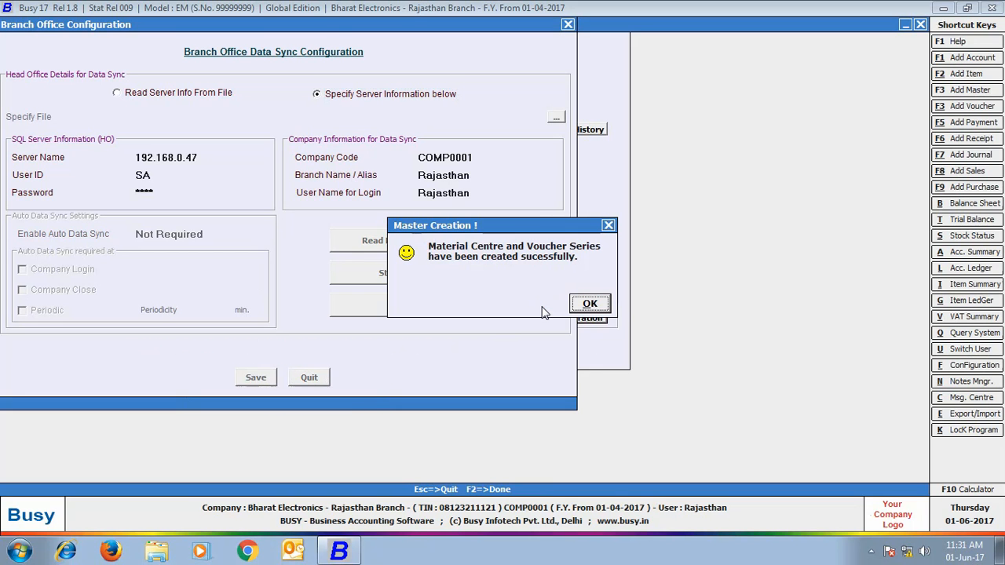
{"action": "left_click", "coordinate": [590, 307]}
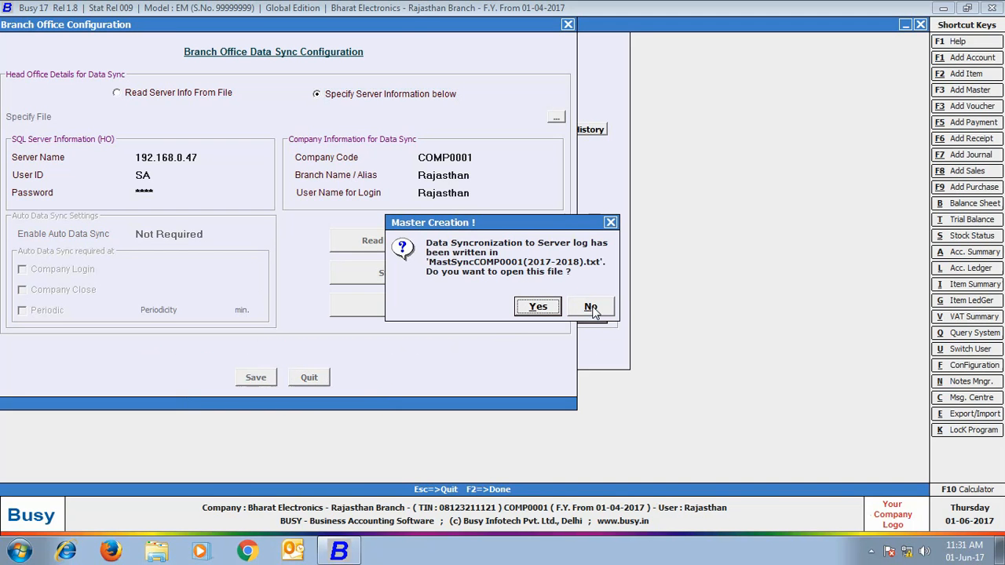
{"action": "left_click", "coordinate": [590, 307]}
Step: Close the branch sync configuration and save out of the Enterprise Features settings
{"action": "key", "text": "Escape"}
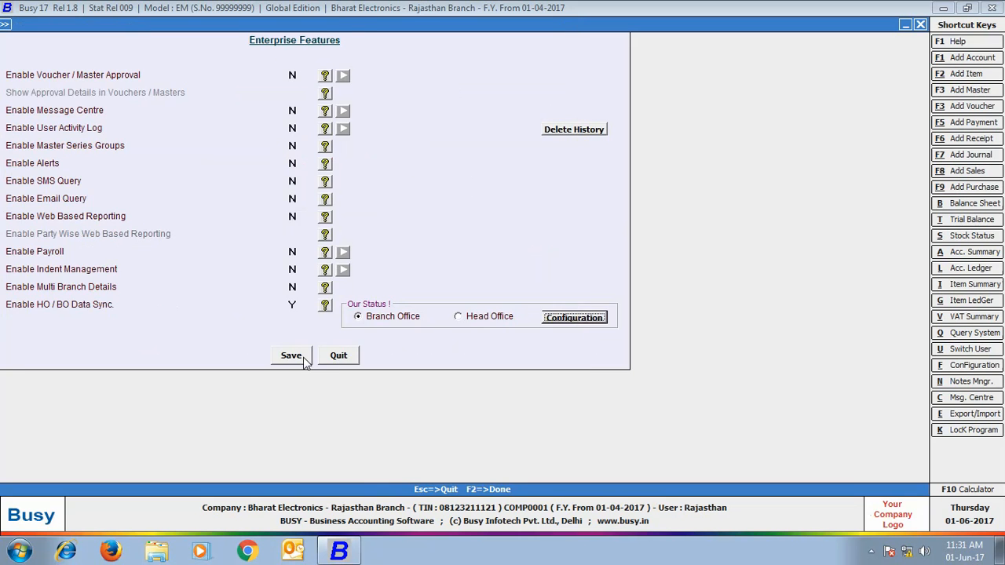
{"action": "left_click", "coordinate": [304, 357]}
{"action": "left_click", "coordinate": [108, 446]}
Step: Open Bharat Electronics - Head Office and log in as the Admin user with its password
{"action": "key", "text": "Left"}
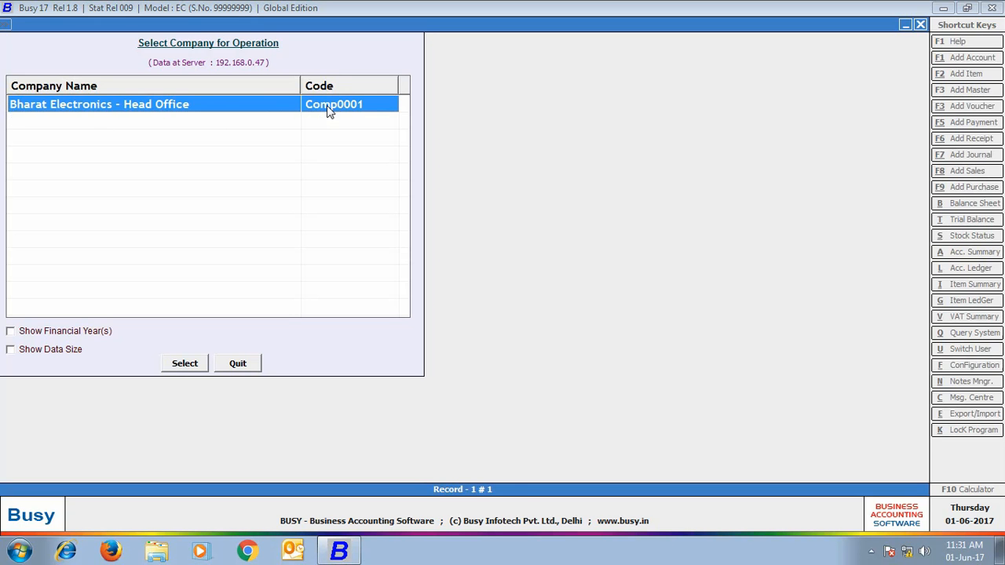
{"action": "double_click", "coordinate": [328, 111]}
{"action": "type", "text": "Admin"}
{"action": "key", "text": "Return"}
{"action": "type", "text": "****"}
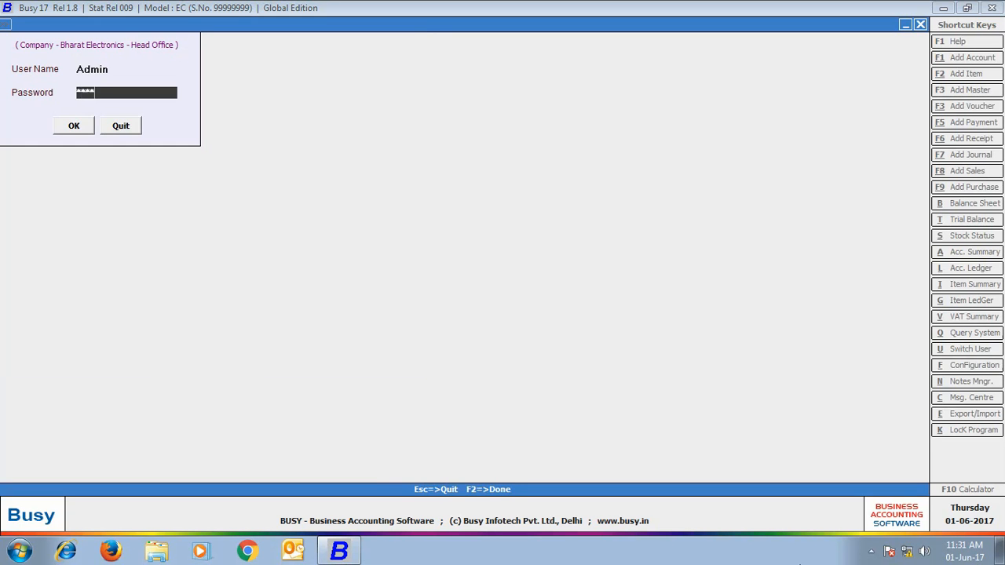
{"action": "key", "text": "Return"}
Step: Add and save the account Hari Om Electronics under the Sundry Creditors group
{"action": "left_click", "coordinate": [109, 44]}
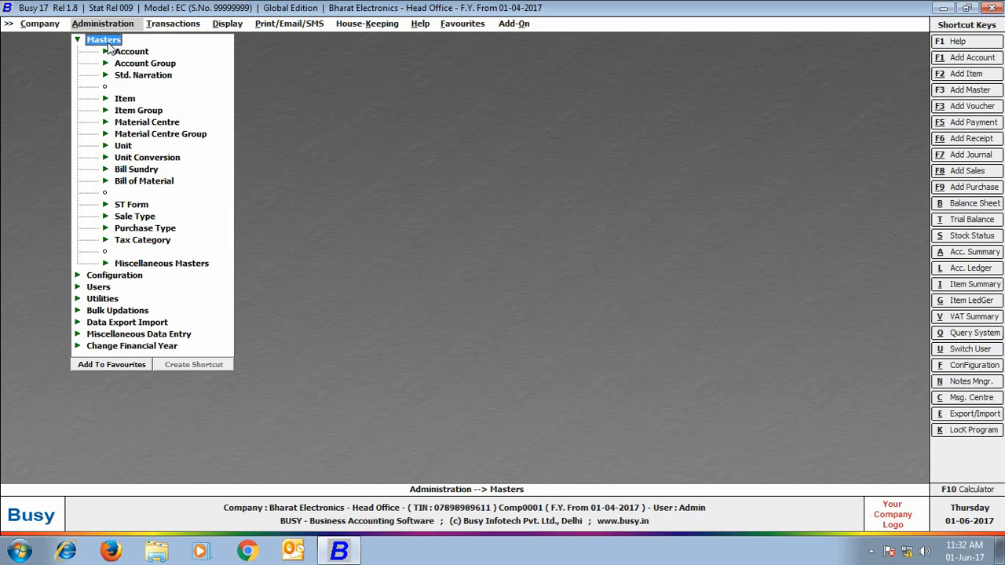
{"action": "left_click", "coordinate": [118, 52]}
{"action": "left_click", "coordinate": [140, 65]}
{"action": "type", "text": "Ha"}
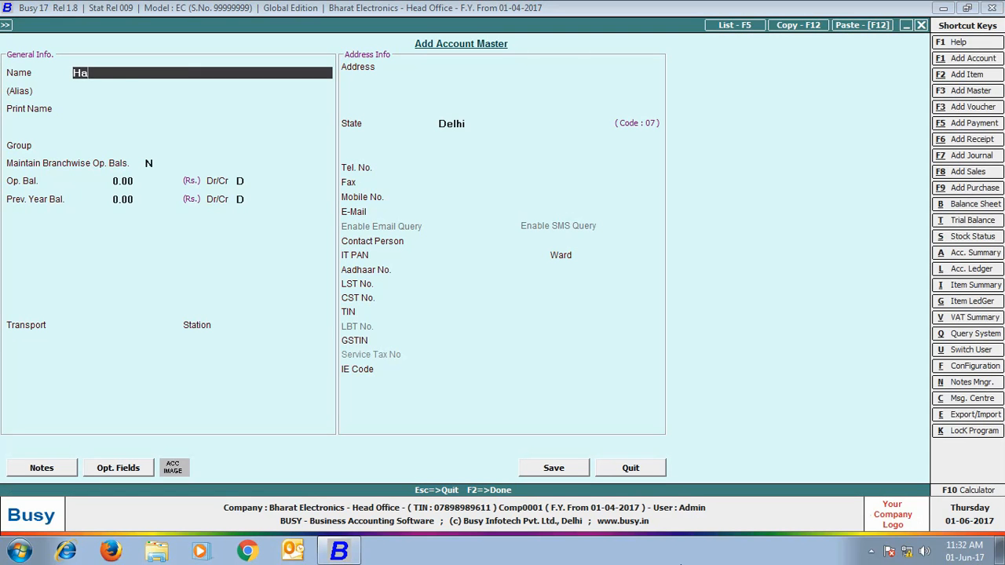
{"action": "type", "text": "ri Om Electronics"}
{"action": "key", "text": "Return"}
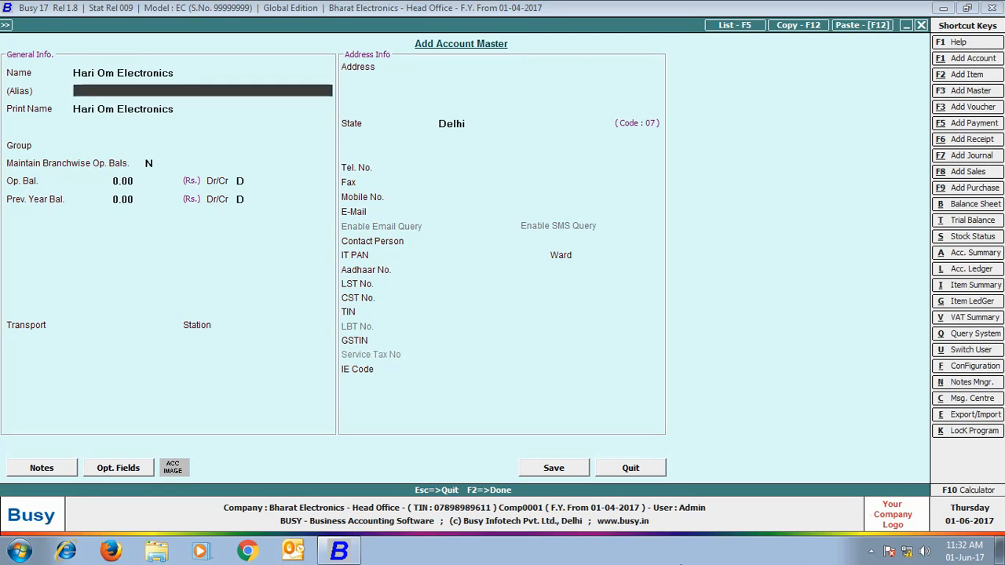
{"action": "key", "text": "Return"}
{"action": "key", "text": "Return"}
{"action": "type", "text": "s"}
{"action": "key", "text": "Down"}
{"action": "key", "text": "Down"}
{"action": "key", "text": "Return"}
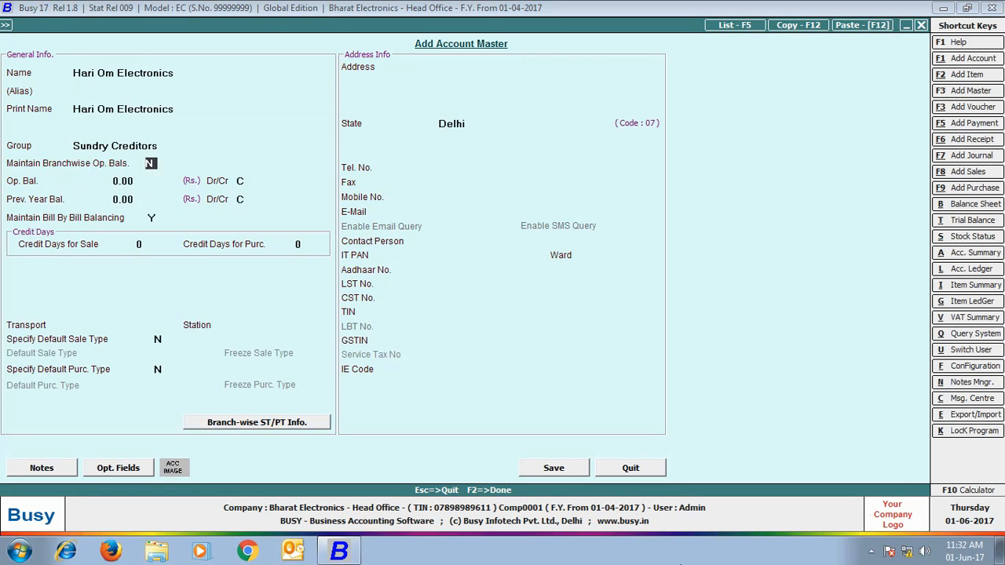
{"action": "left_click", "coordinate": [552, 468]}
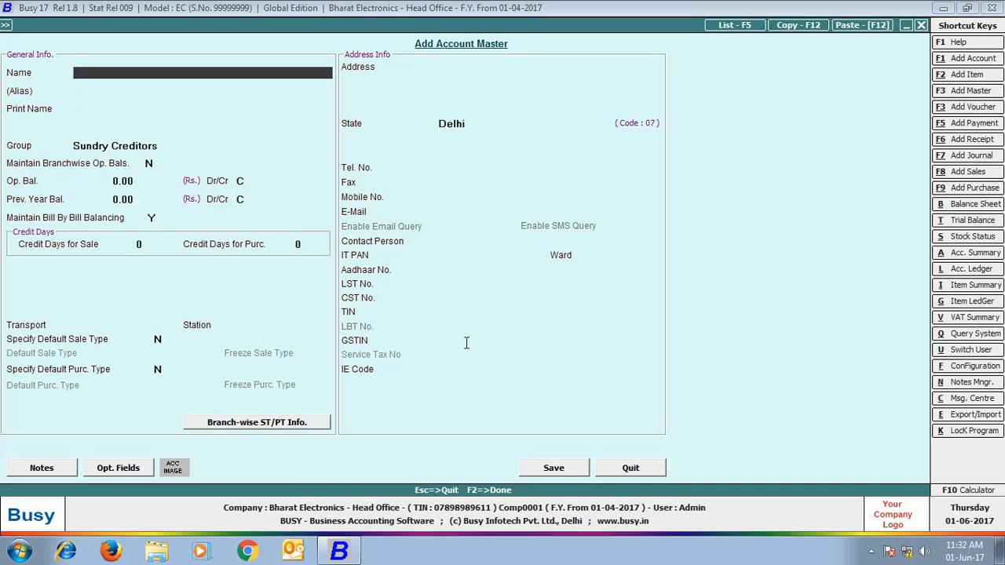
{"action": "key", "text": "Escape"}
{"action": "left_click", "coordinate": [129, 135]}
Step: Start a new item 'Sony Bravia 32" LED T.V.' in the Televisions group with unit Pcs
{"action": "left_click", "coordinate": [152, 147]}
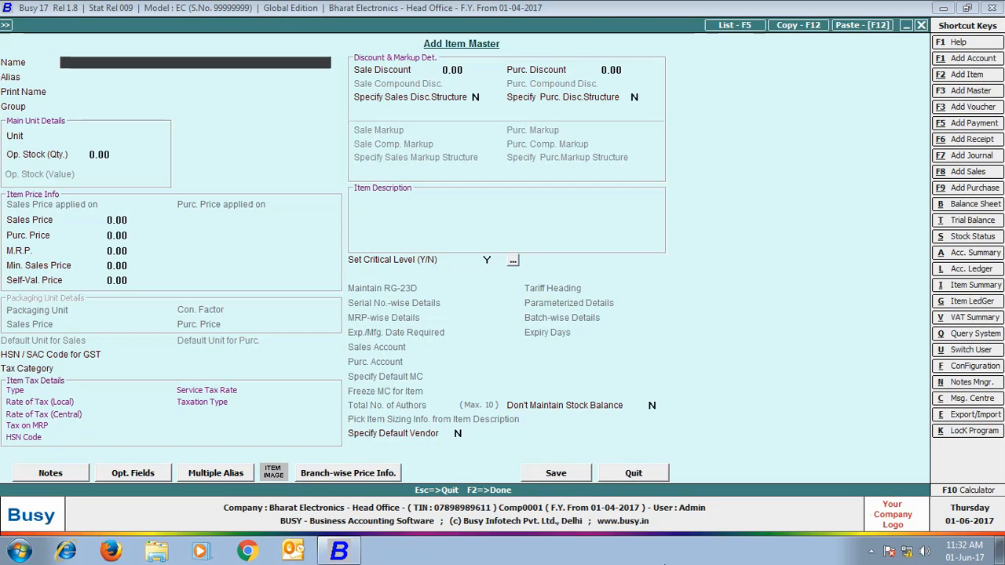
{"action": "type", "text": "Sony Bravia 32\" L"}
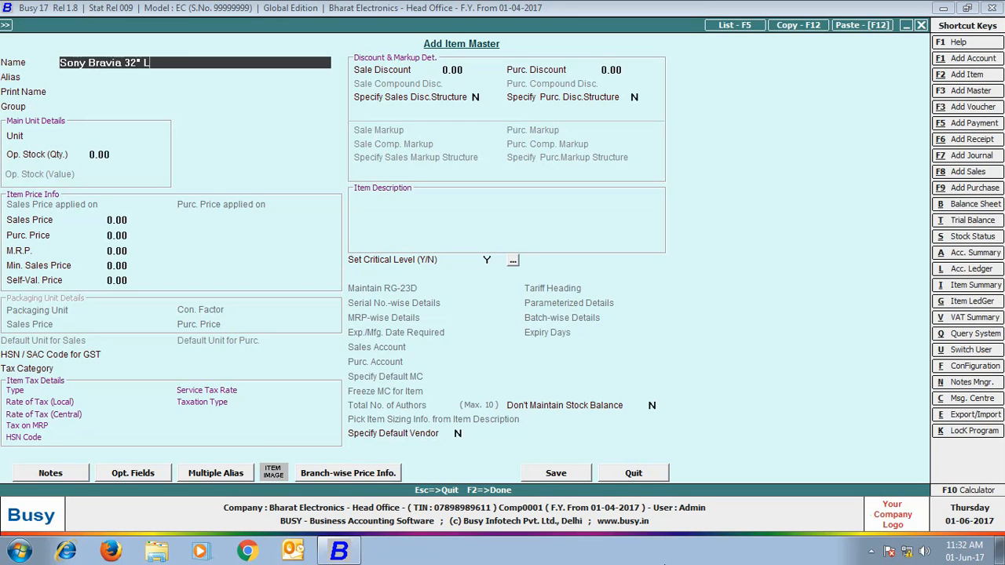
{"action": "type", "text": "ED T.V."}
{"action": "key", "text": "Return"}
{"action": "key", "text": "Return"}
{"action": "key", "text": "Return"}
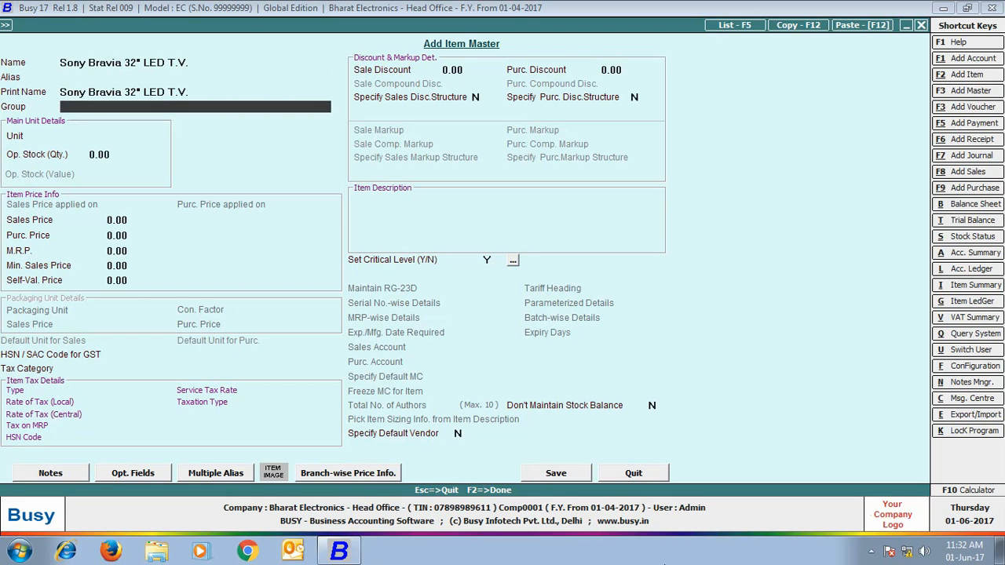
{"action": "key", "text": "Down"}
{"action": "key", "text": "Return"}
{"action": "type", "text": "pc"}
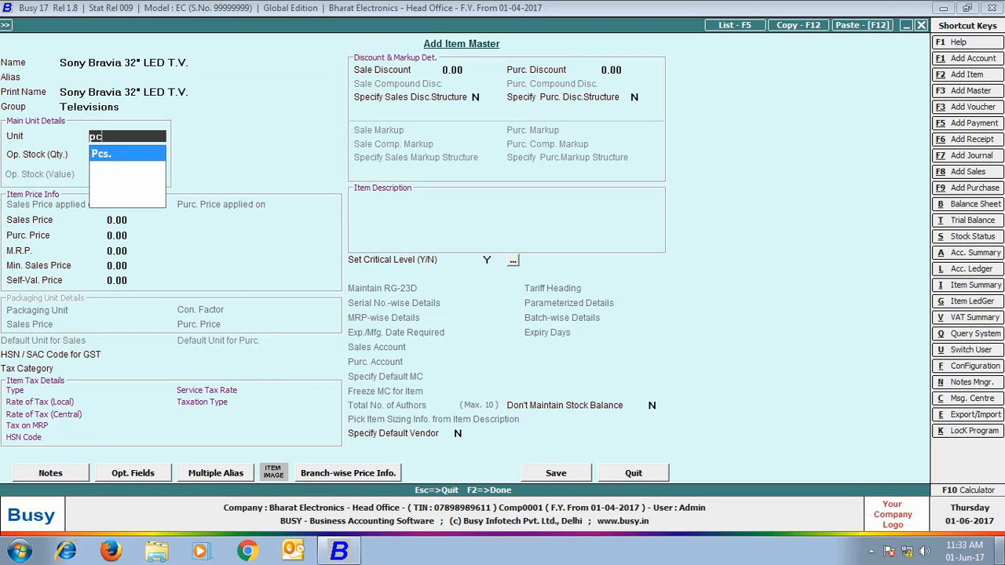
Step: Give the item sales price 32,000, purchase price 27,000 and 12.5% tax category, and save it
{"action": "key", "text": "Return"}
{"action": "key", "text": "Return"}
{"action": "type", "text": "32000"}
{"action": "key", "text": "Return"}
{"action": "type", "text": "2"}
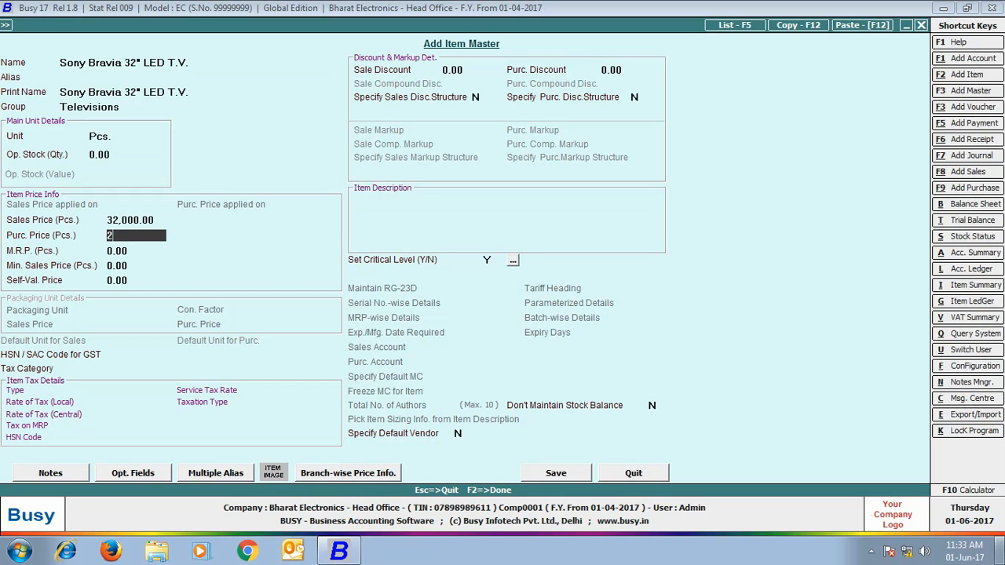
{"action": "type", "text": "7000"}
{"action": "key", "text": "Return"}
{"action": "key", "text": "Return"}
{"action": "key", "text": "Return"}
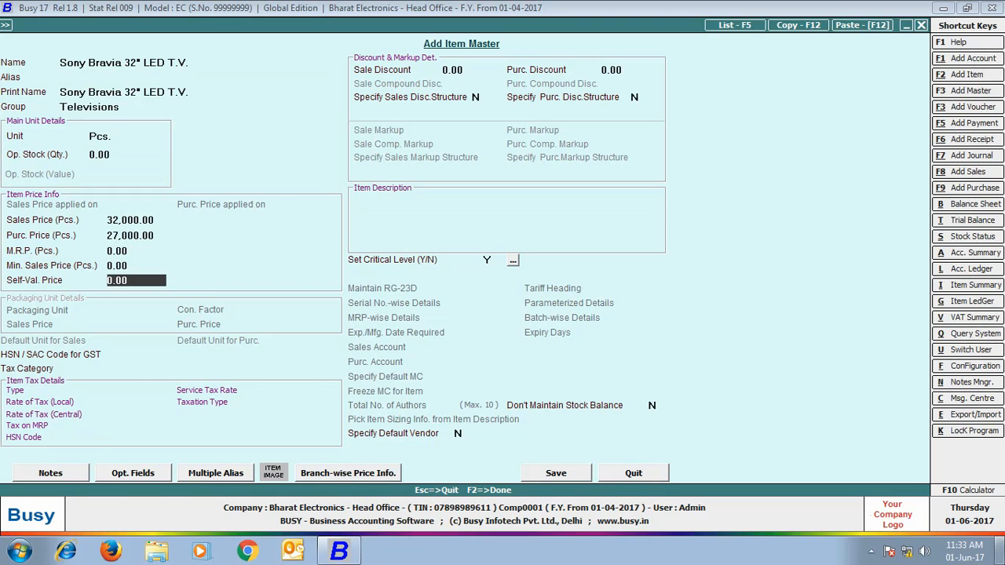
{"action": "key", "text": "Return"}
{"action": "key", "text": "Return"}
{"action": "type", "text": "12"}
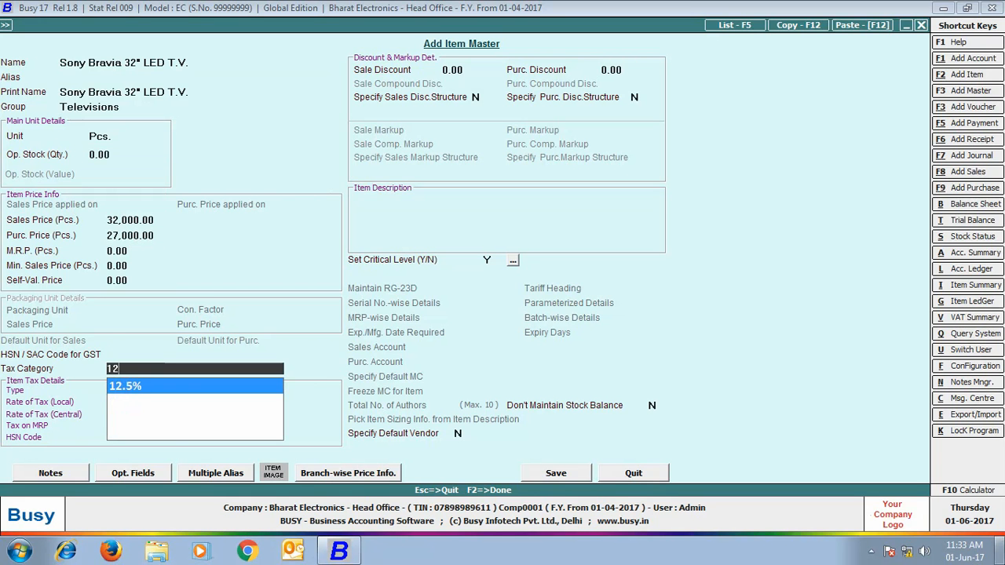
{"action": "key", "text": "Return"}
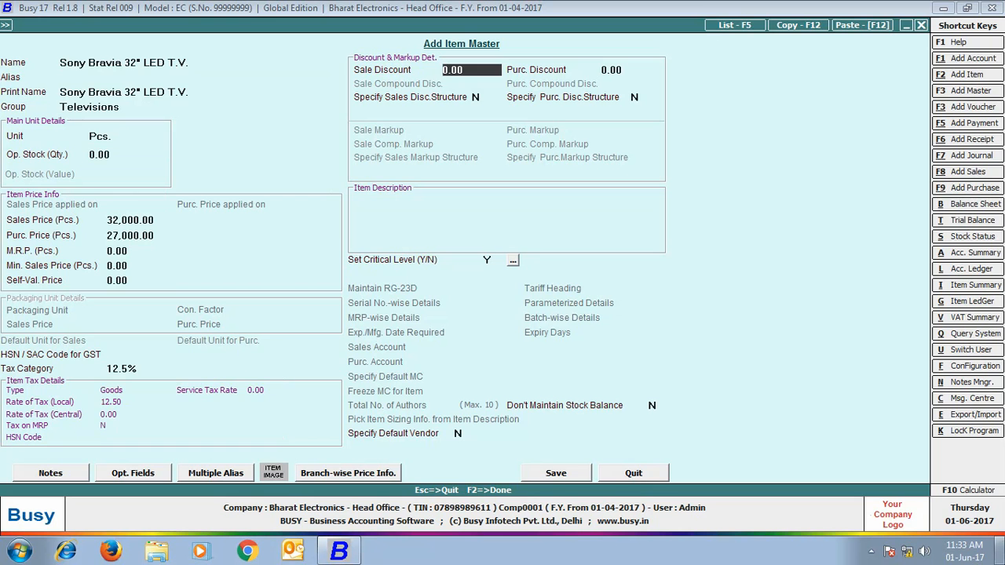
{"action": "left_click", "coordinate": [555, 474]}
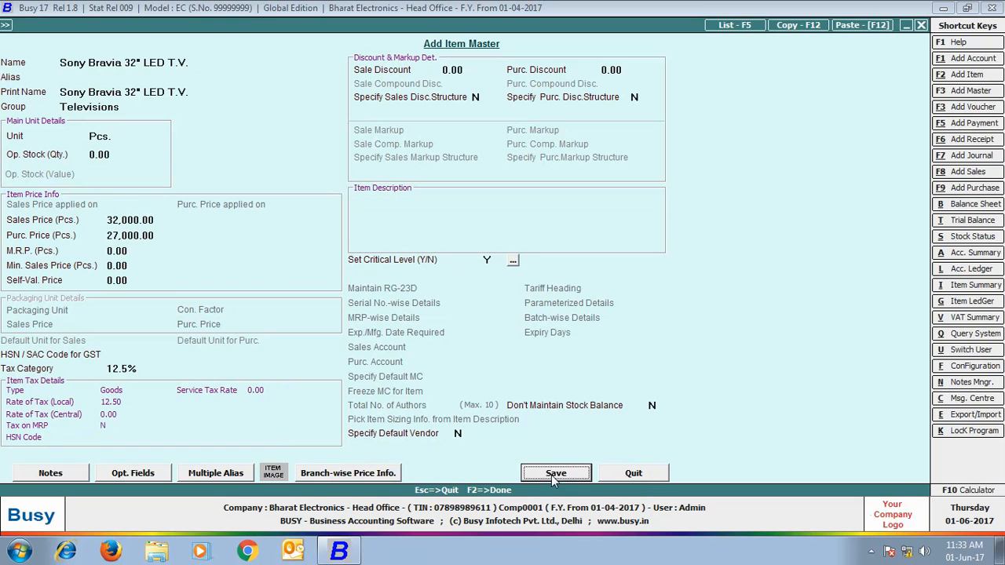
{"action": "left_click", "coordinate": [921, 25]}
{"action": "left_click", "coordinate": [39, 24]}
Step: Close Head Office and open Bharat Electronics - Rajasthan Branch, logging in as user Rajasthan
{"action": "left_click", "coordinate": [56, 40]}
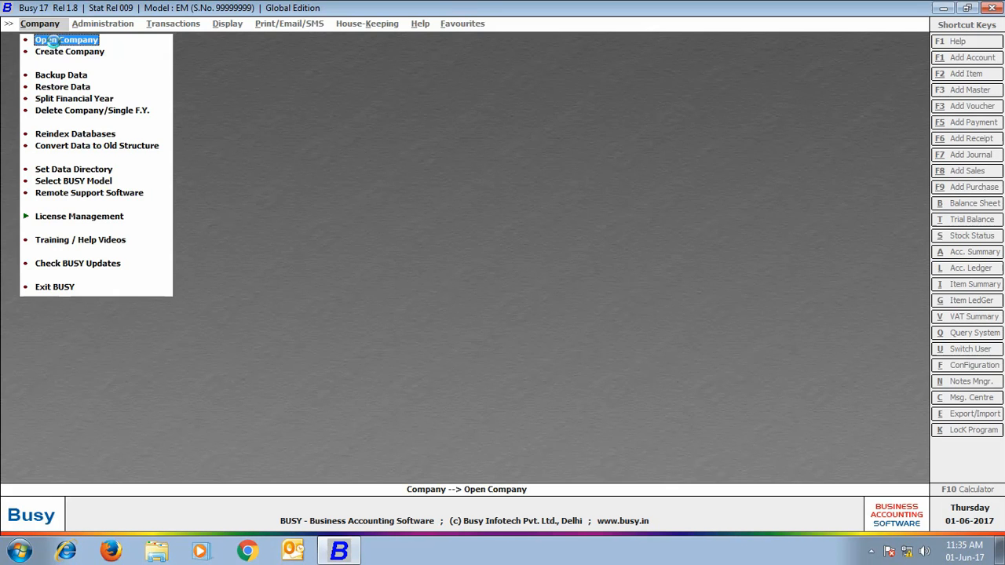
{"action": "left_click", "coordinate": [47, 38]}
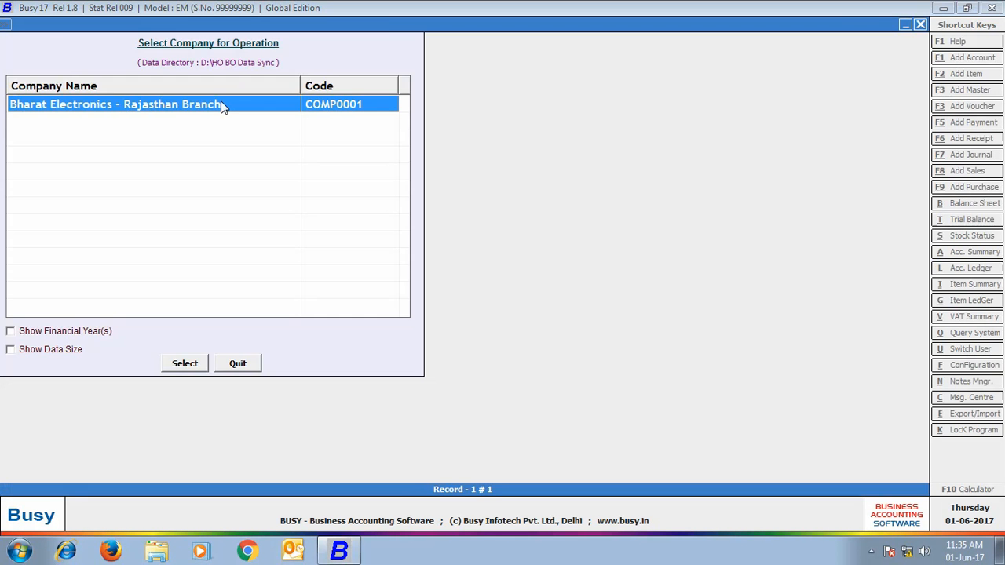
{"action": "double_click", "coordinate": [220, 102]}
{"action": "type", "text": "Rajasthan"}
{"action": "key", "text": "Return"}
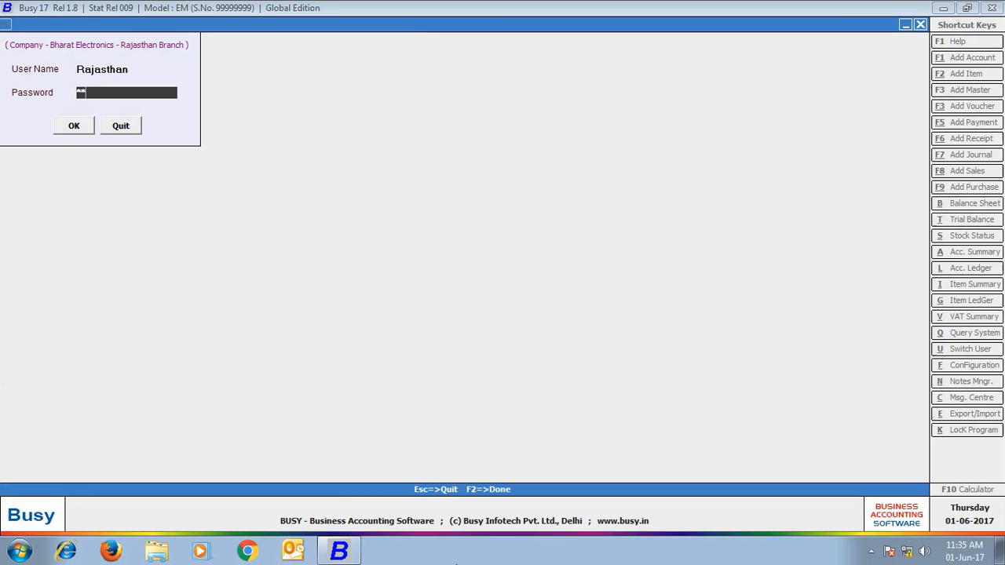
{"action": "type", "text": "*********"}
{"action": "key", "text": "Return"}
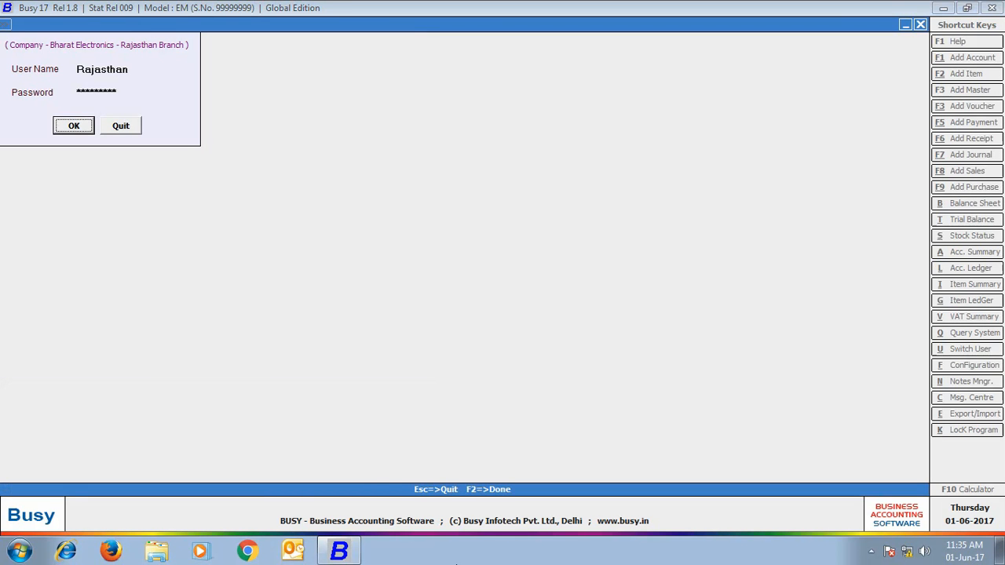
{"action": "key", "text": "Return"}
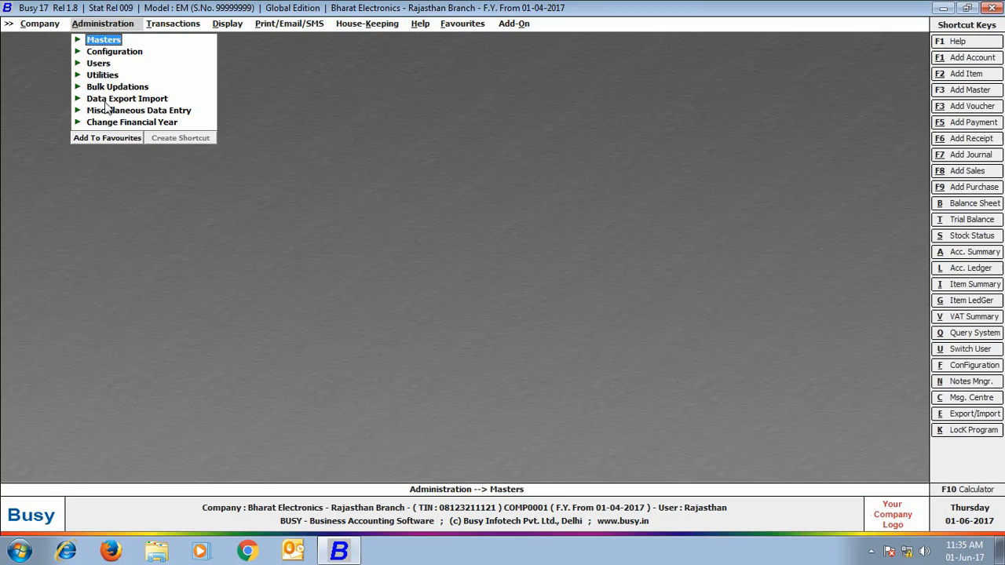
Step: Receive pending account, item group and item masters through Exchange Data with HO, skipping the log
{"action": "left_click", "coordinate": [149, 101]}
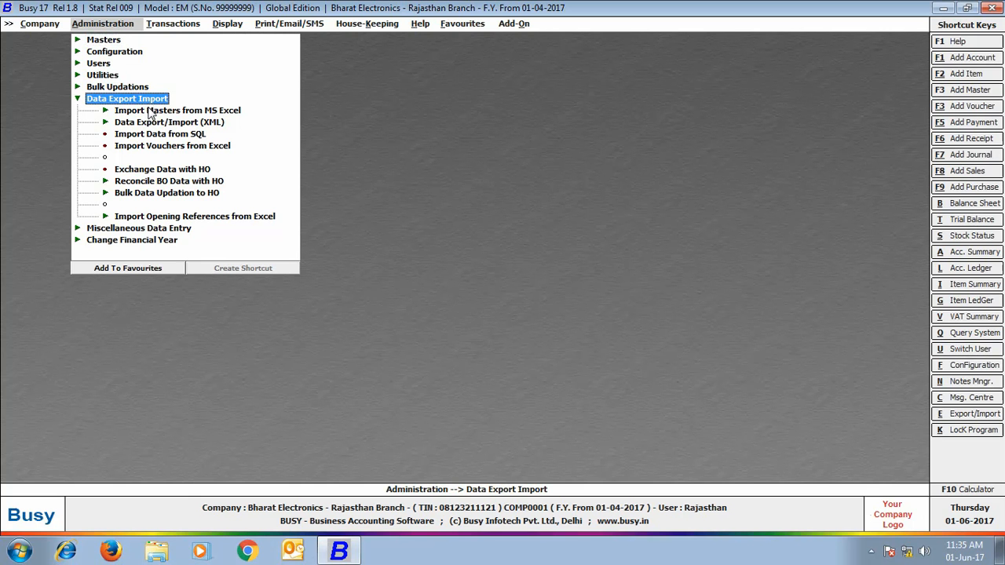
{"action": "left_click", "coordinate": [200, 174]}
{"action": "left_click", "coordinate": [200, 177]}
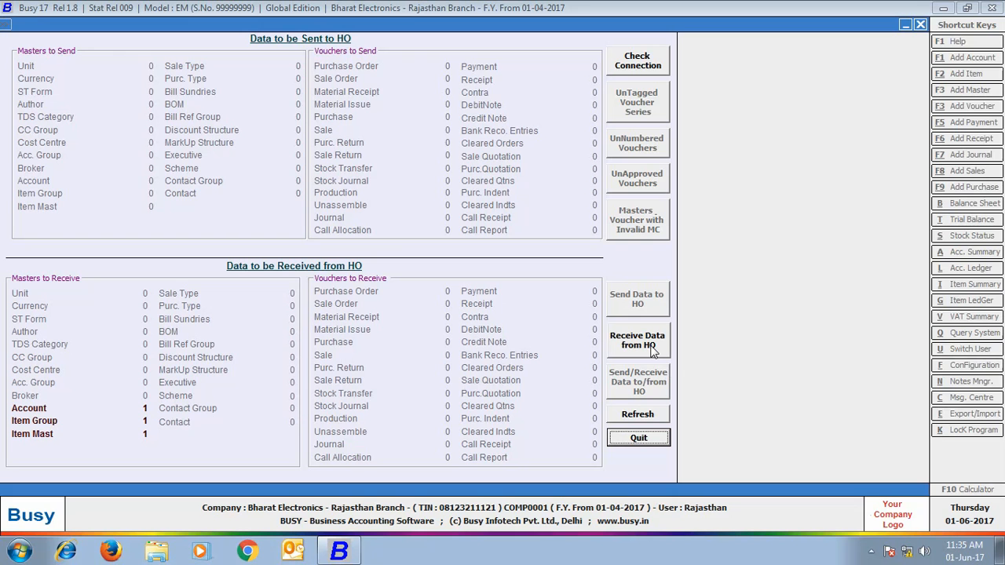
{"action": "left_click", "coordinate": [652, 345]}
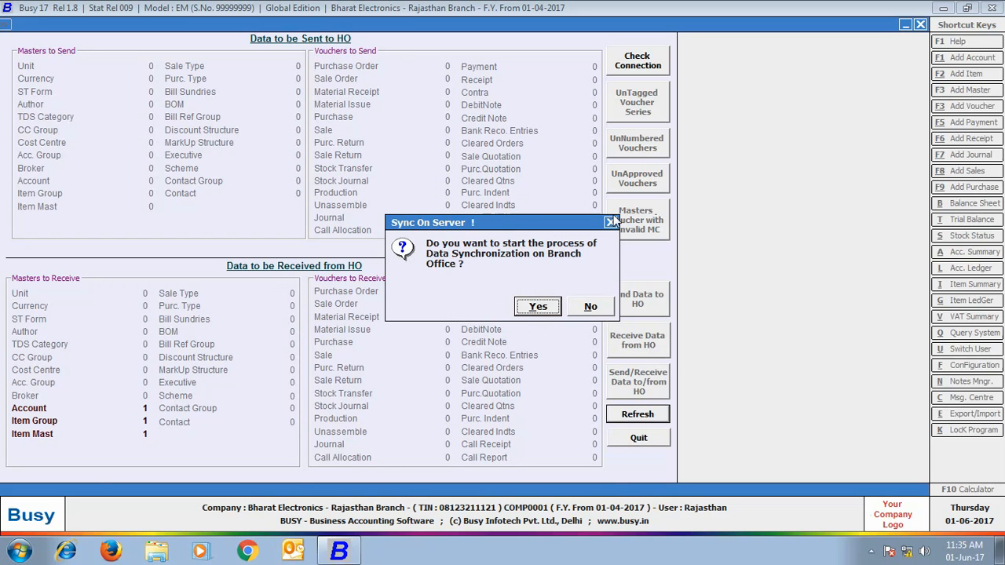
{"action": "left_click", "coordinate": [538, 306]}
{"action": "left_click", "coordinate": [587, 305]}
{"action": "left_click", "coordinate": [590, 307]}
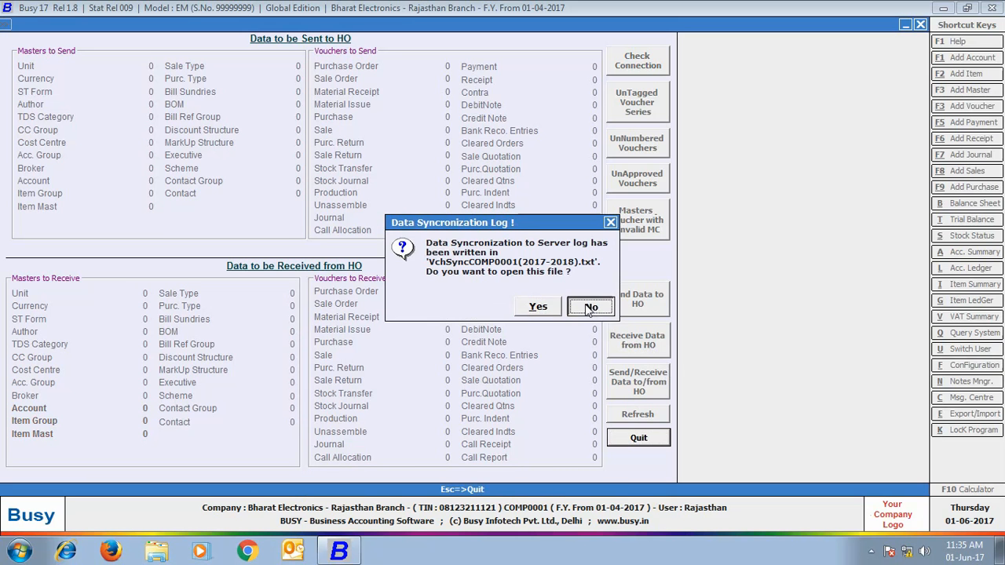
{"action": "key", "text": "Escape"}
Step: Start a Rajasthan-series VAT/14.5% (R) purchase voucher with party Hari Om Electronics
{"action": "left_click", "coordinate": [182, 27]}
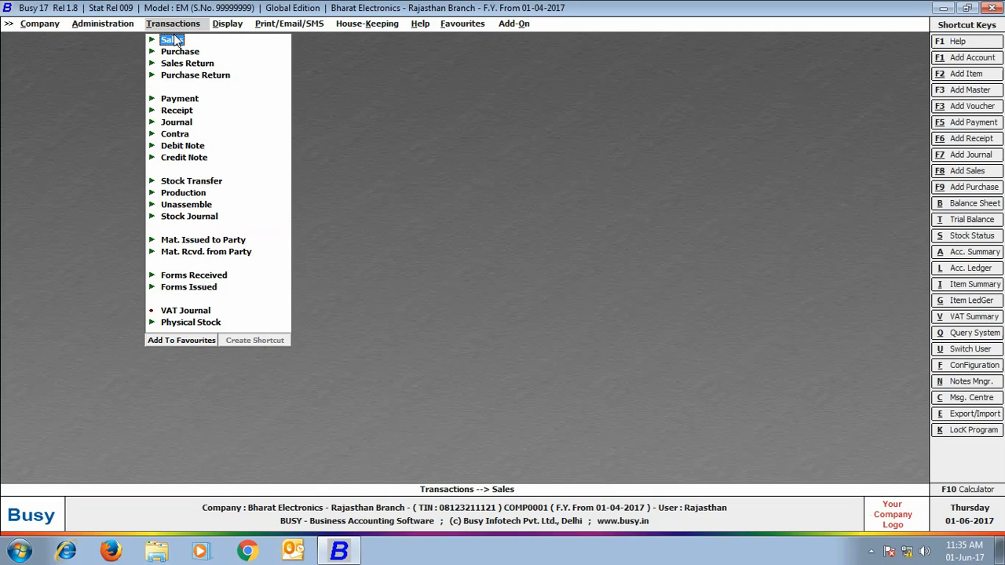
{"action": "left_click", "coordinate": [180, 51]}
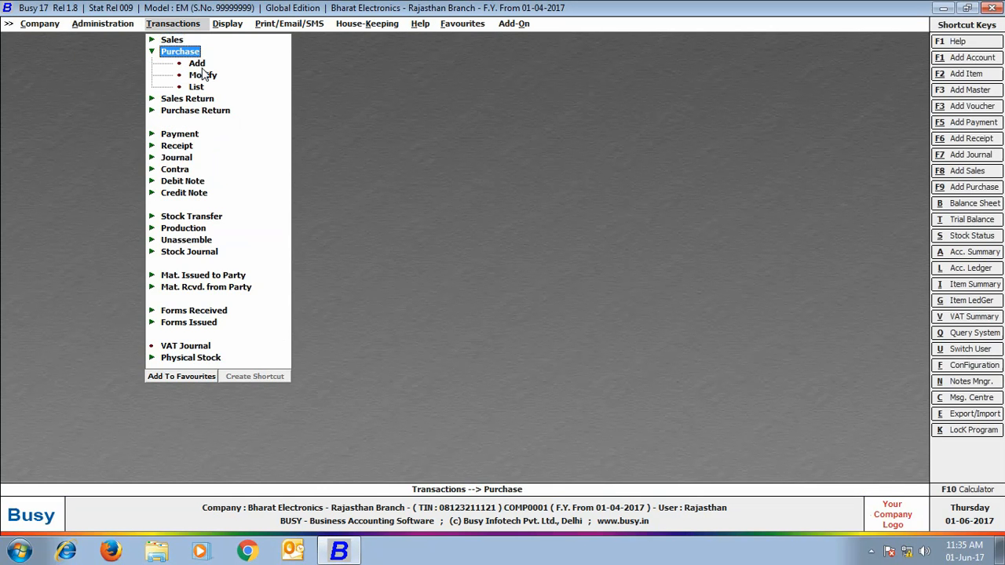
{"action": "left_click", "coordinate": [196, 63]}
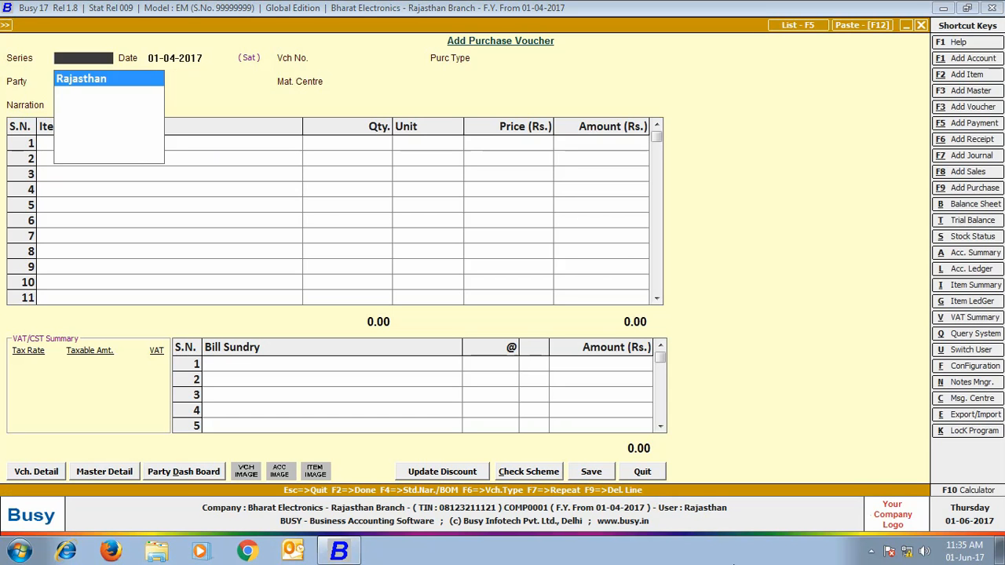
{"action": "key", "text": "Return"}
{"action": "key", "text": "Return"}
{"action": "key", "text": "Return"}
{"action": "type", "text": "vat"}
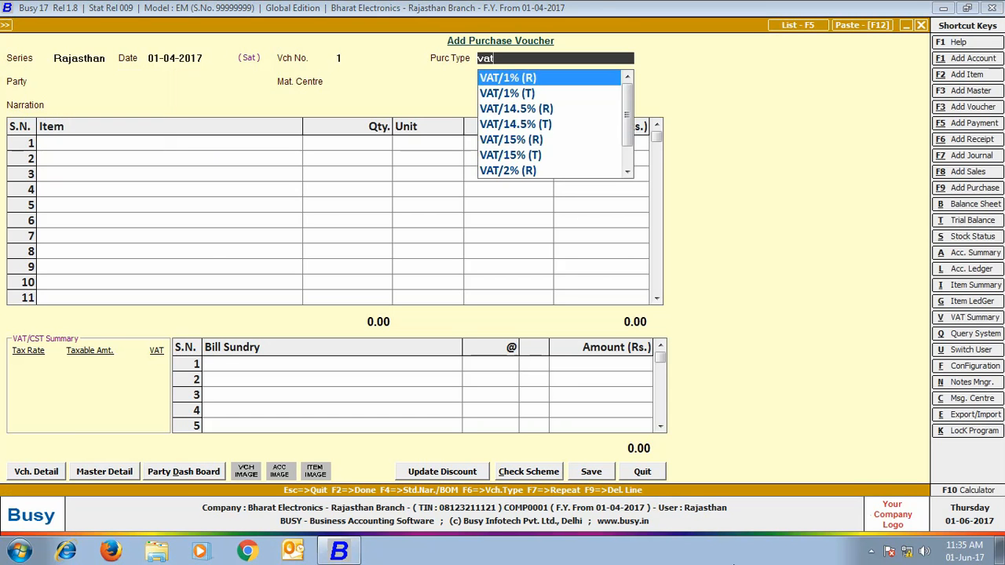
{"action": "key", "text": "Down"}
{"action": "key", "text": "Down"}
{"action": "key", "text": "Return"}
{"action": "type", "text": "ha"}
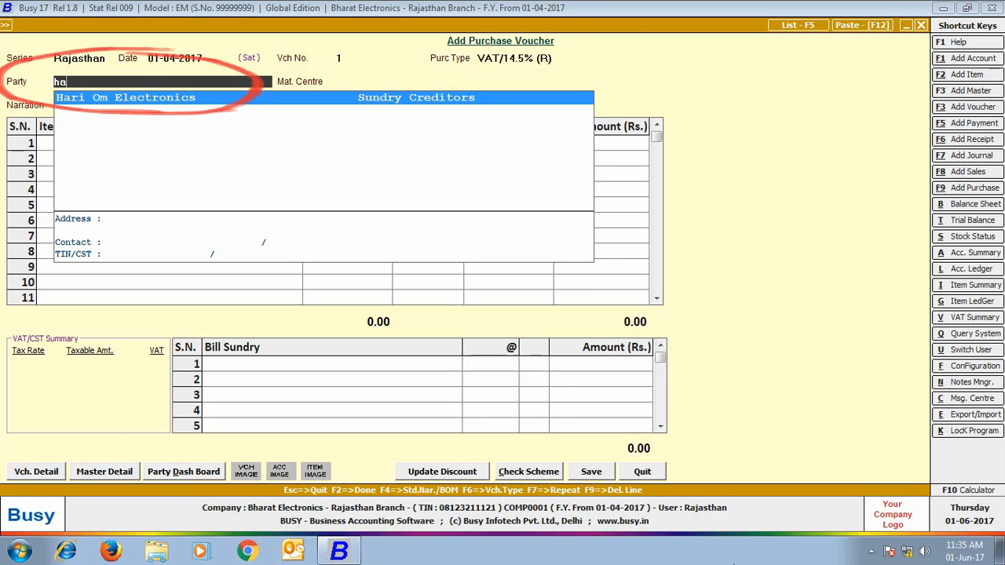
{"action": "key", "text": "Return"}
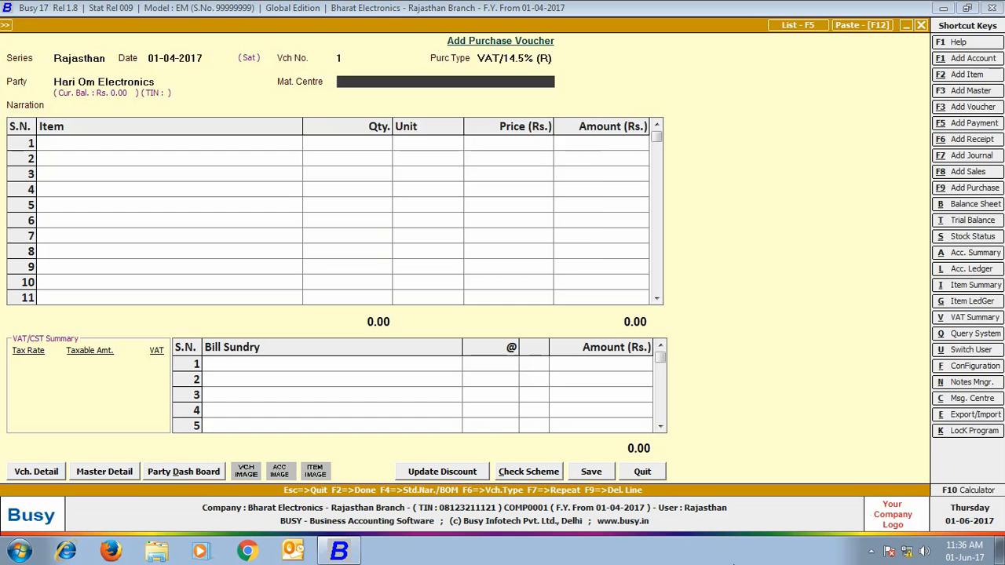
{"action": "key", "text": "Down"}
Step: Add 20 Sony Bravia 32" LED T.V. with the 14.5% VAT sundry and save the 6,18,300 voucher
{"action": "key", "text": "Return"}
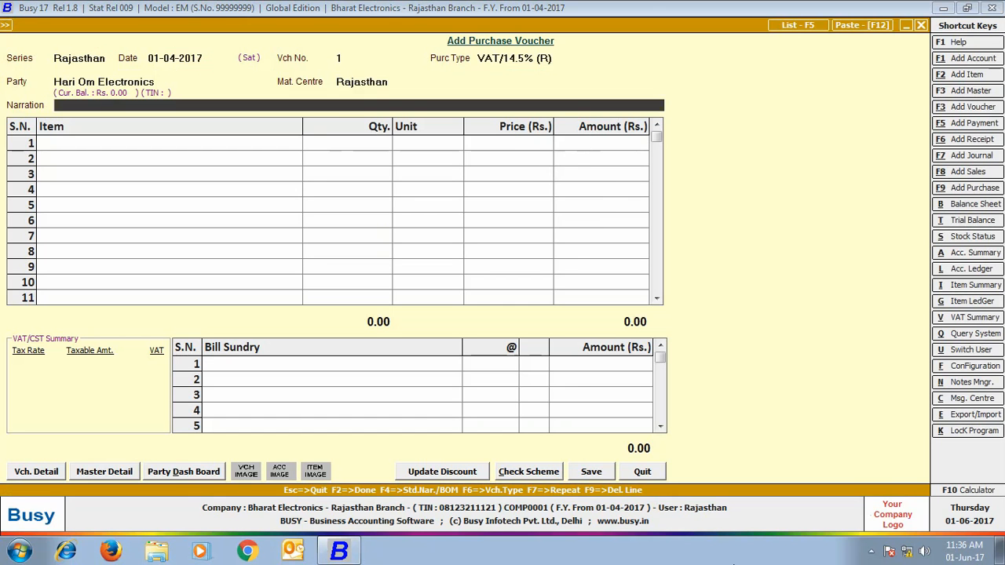
{"action": "key", "text": "Return"}
{"action": "type", "text": "so"}
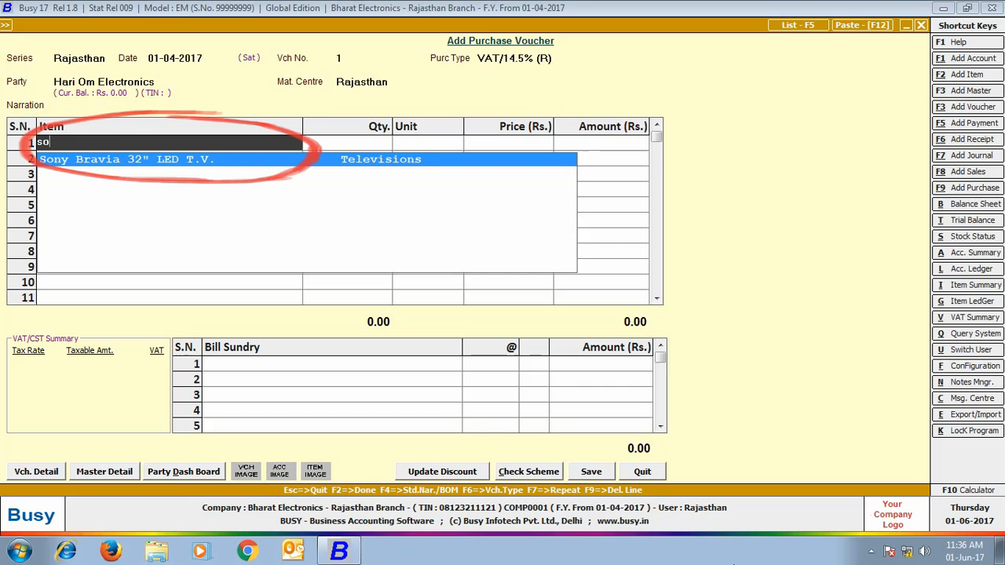
{"action": "key", "text": "Return"}
{"action": "type", "text": "20"}
{"action": "key", "text": "Return"}
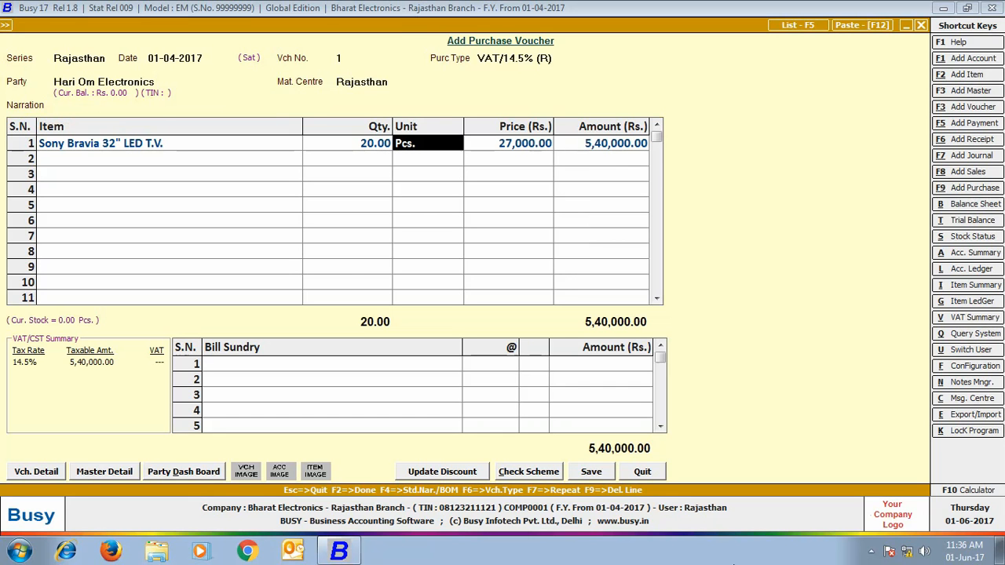
{"action": "key", "text": "Return"}
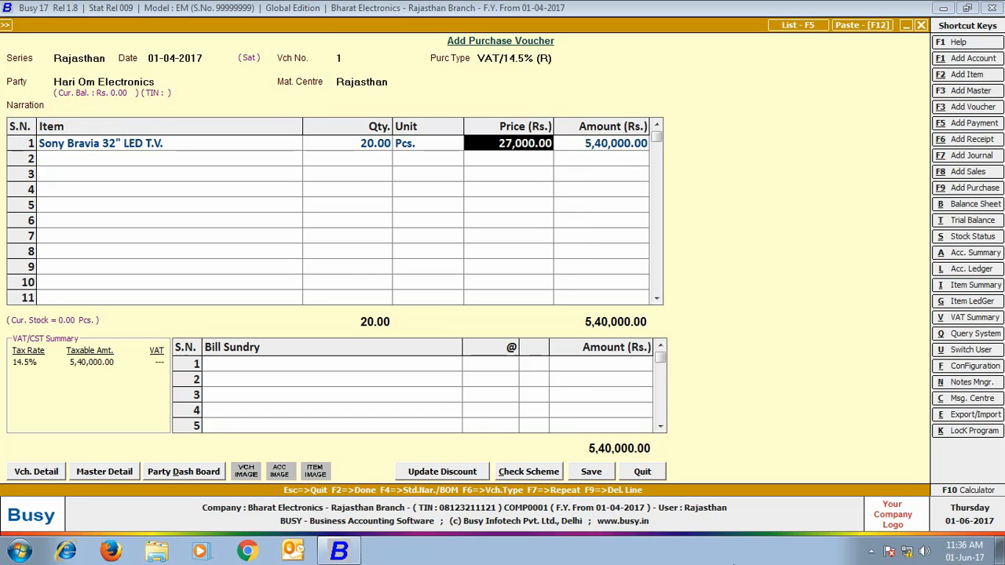
{"action": "key", "text": "Return"}
{"action": "key", "text": "Return"}
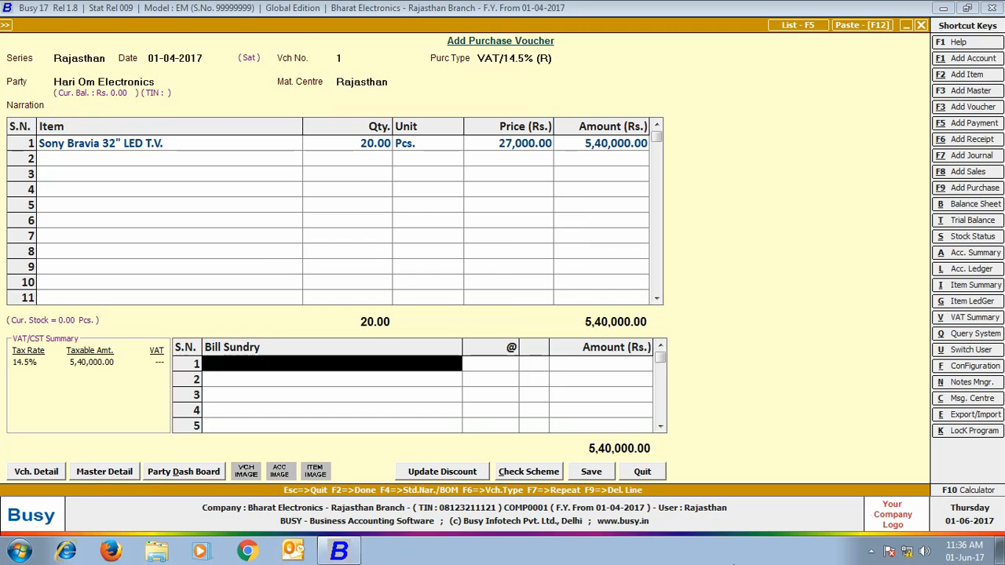
{"action": "type", "text": "vat"}
{"action": "key", "text": "Return"}
{"action": "key", "text": "Return"}
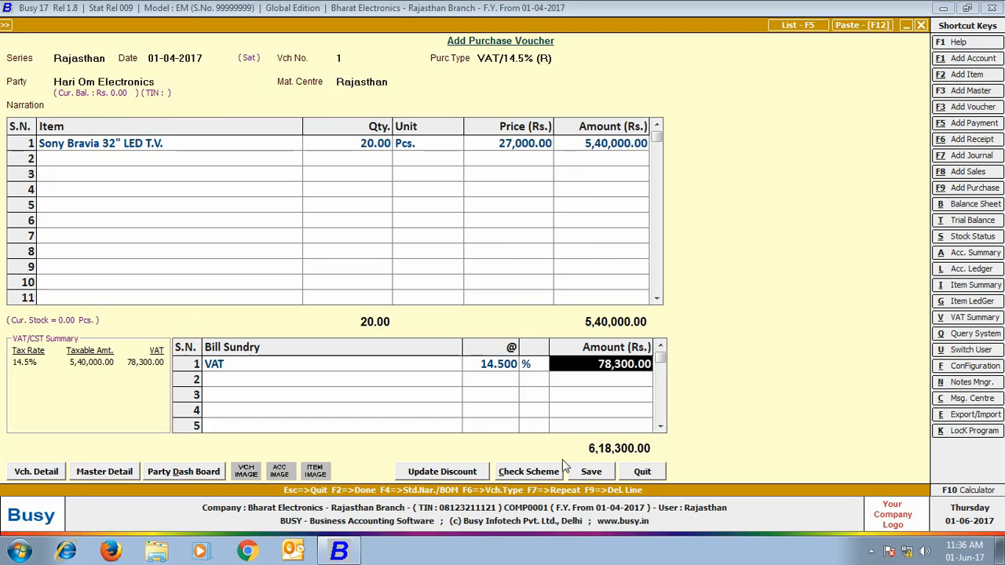
{"action": "left_click", "coordinate": [600, 474]}
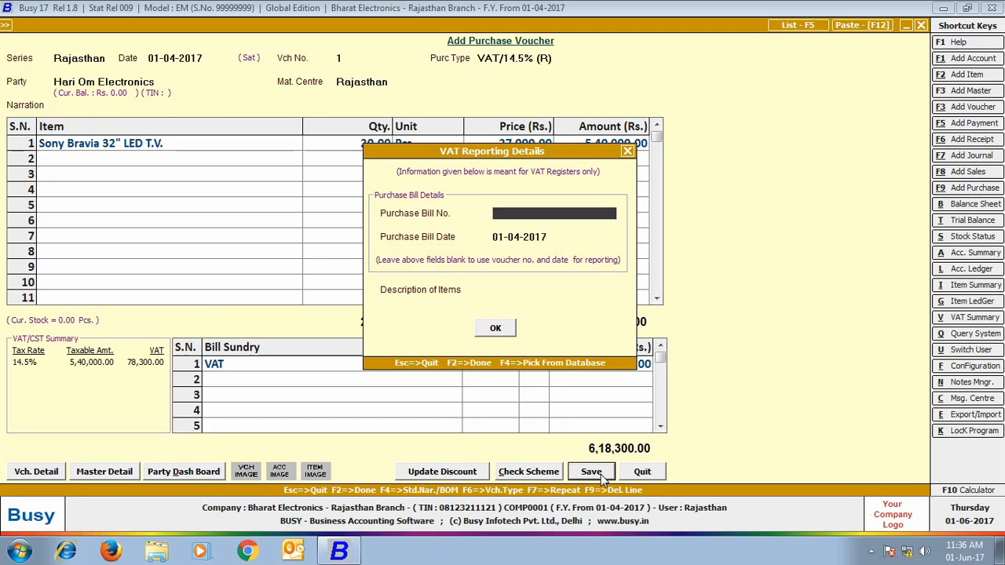
{"action": "left_click", "coordinate": [504, 328]}
{"action": "left_click", "coordinate": [922, 26]}
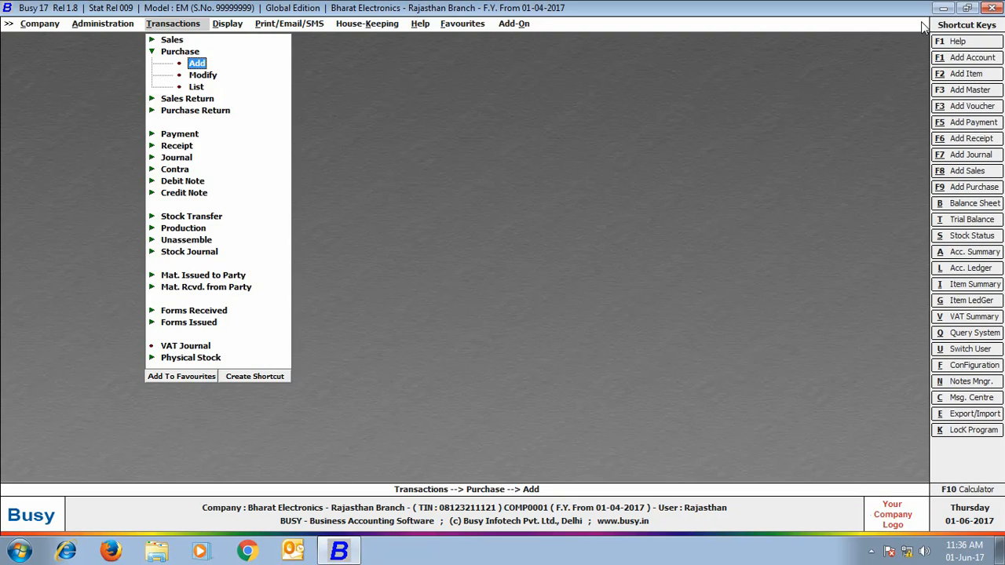
Step: Start a VAT/14.5% (R) sales voucher to party Cash from material centre Rajasthan
{"action": "left_click", "coordinate": [172, 39]}
{"action": "double_click", "coordinate": [196, 50]}
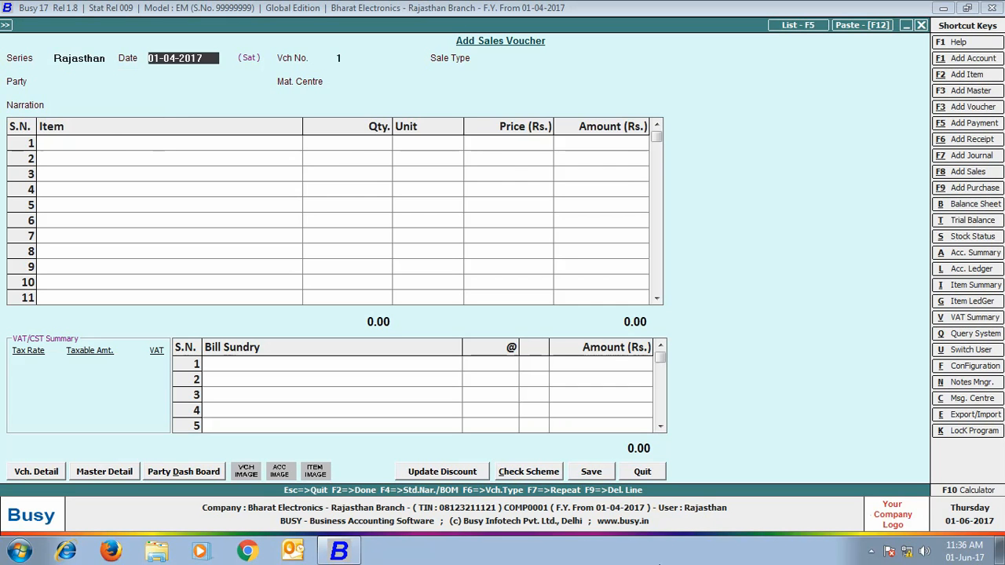
{"action": "key", "text": "Return"}
{"action": "type", "text": "vat"}
{"action": "key", "text": "Down"}
{"action": "key", "text": "Down"}
{"action": "key", "text": "Return"}
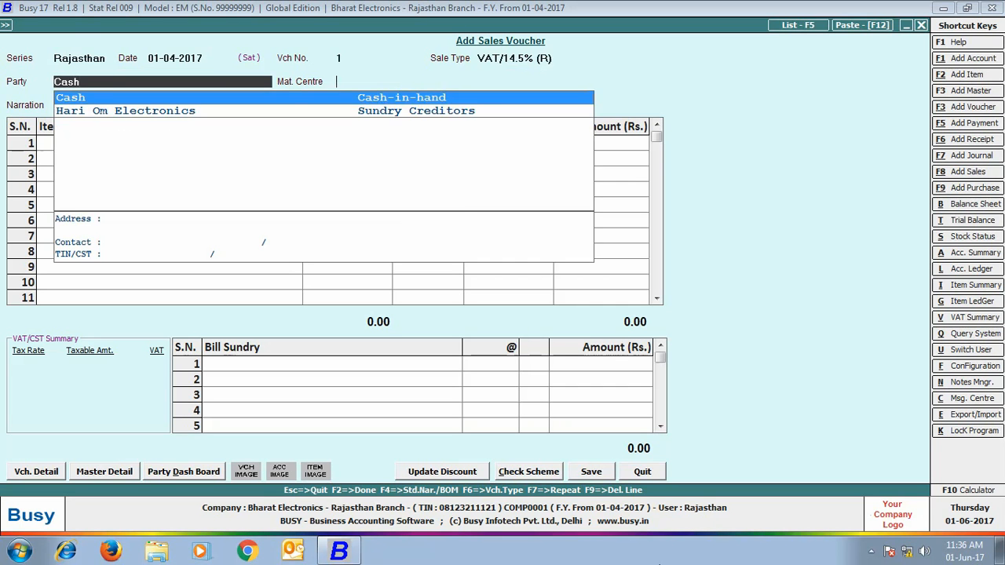
{"action": "key", "text": "Return"}
{"action": "key", "text": "Return"}
{"action": "type", "text": "so"}
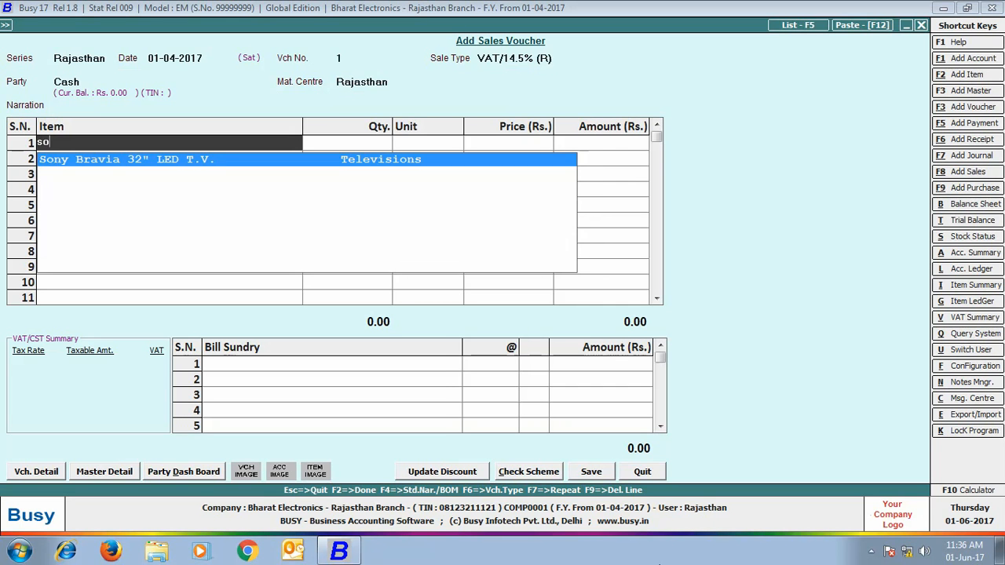
Step: Sell one Sony Bravia 32" LED T.V. at 32,000 with VAT and save the voucher
{"action": "key", "text": "Return"}
{"action": "type", "text": "1"}
{"action": "key", "text": "Return"}
{"action": "key", "text": "Return"}
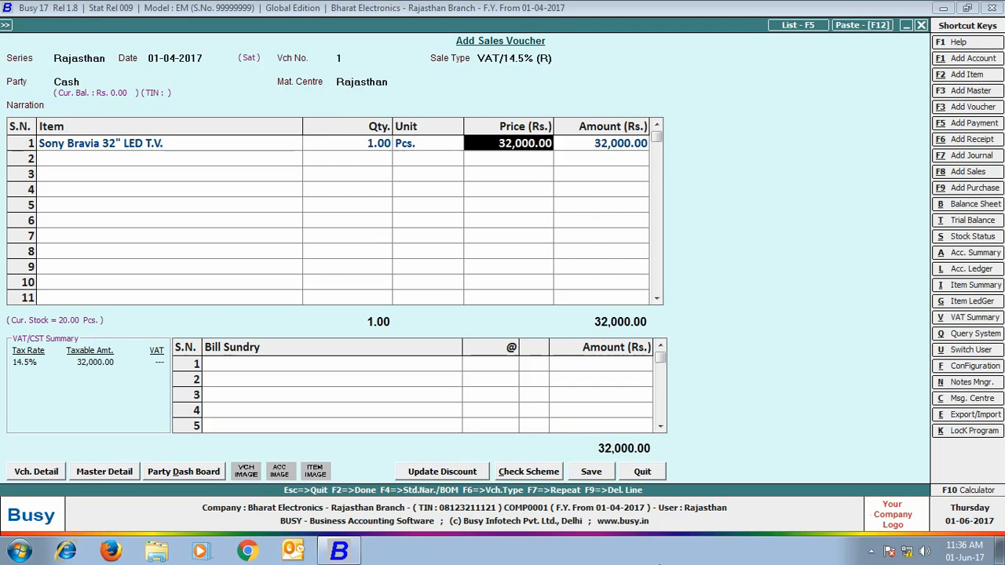
{"action": "key", "text": "Return"}
{"action": "key", "text": "Return"}
{"action": "key", "text": "Return"}
{"action": "type", "text": "vat"}
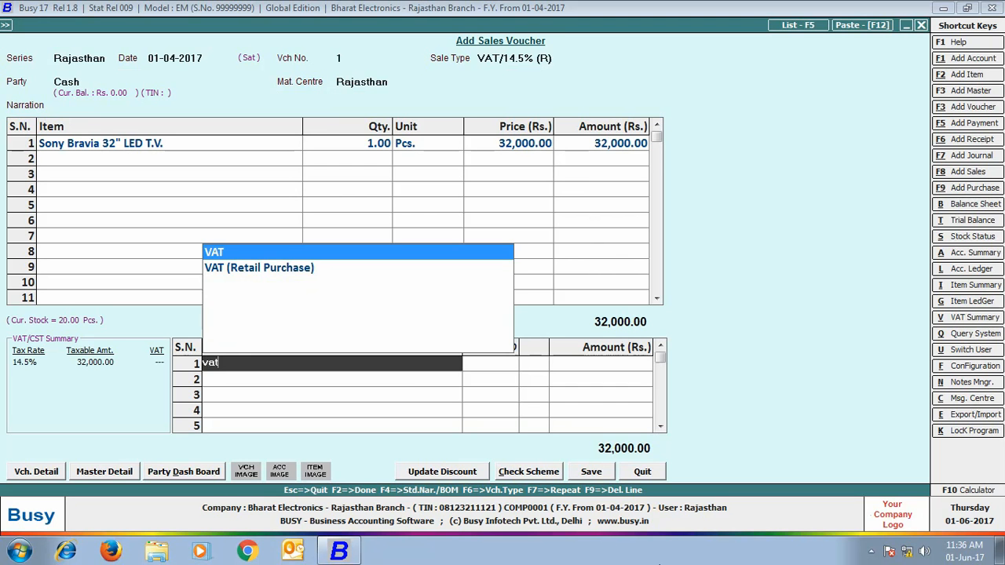
{"action": "key", "text": "Return"}
{"action": "key", "text": "Return"}
{"action": "left_click", "coordinate": [588, 472]}
{"action": "left_click", "coordinate": [589, 305]}
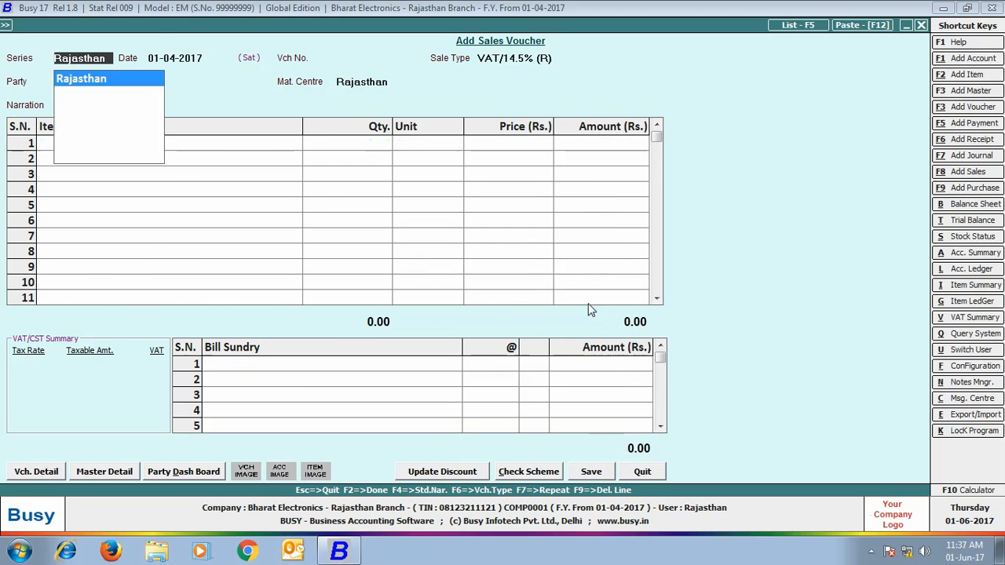
{"action": "left_click", "coordinate": [923, 24]}
{"action": "left_click", "coordinate": [187, 170]}
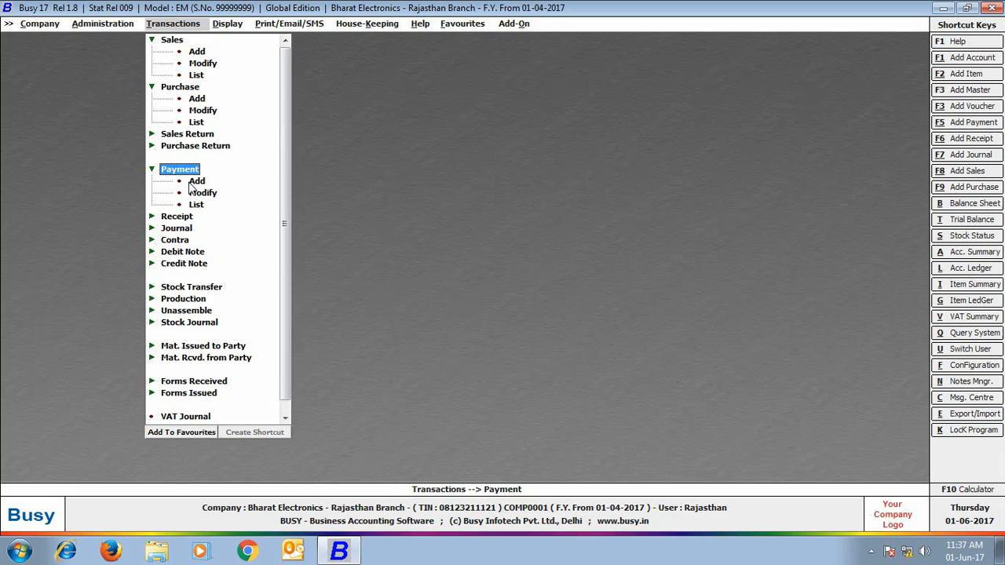
Step: Try a Rajasthan-series payment voucher, accept the Head Office-only warning, and leave it unsaved
{"action": "left_click", "coordinate": [192, 182]}
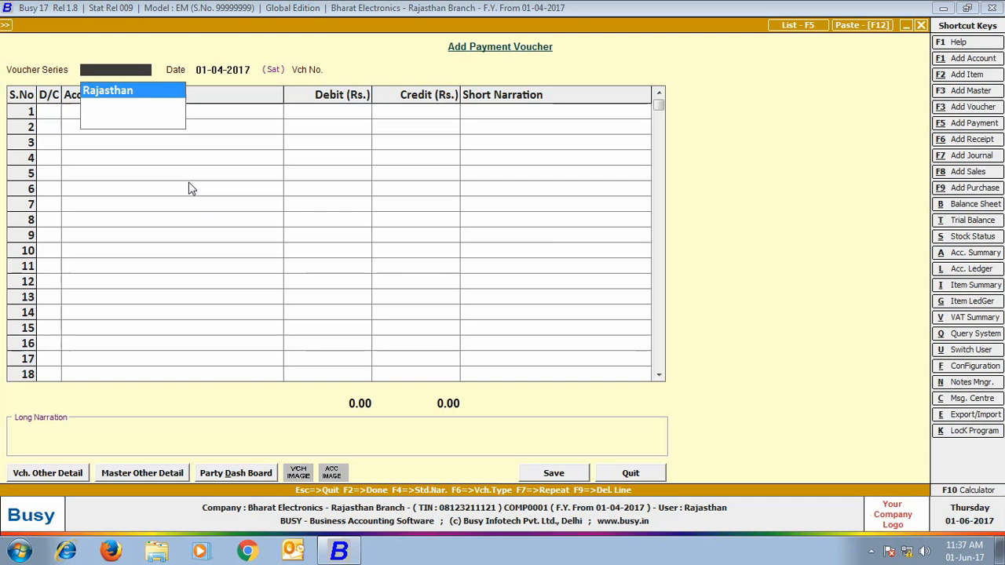
{"action": "left_click", "coordinate": [157, 94]}
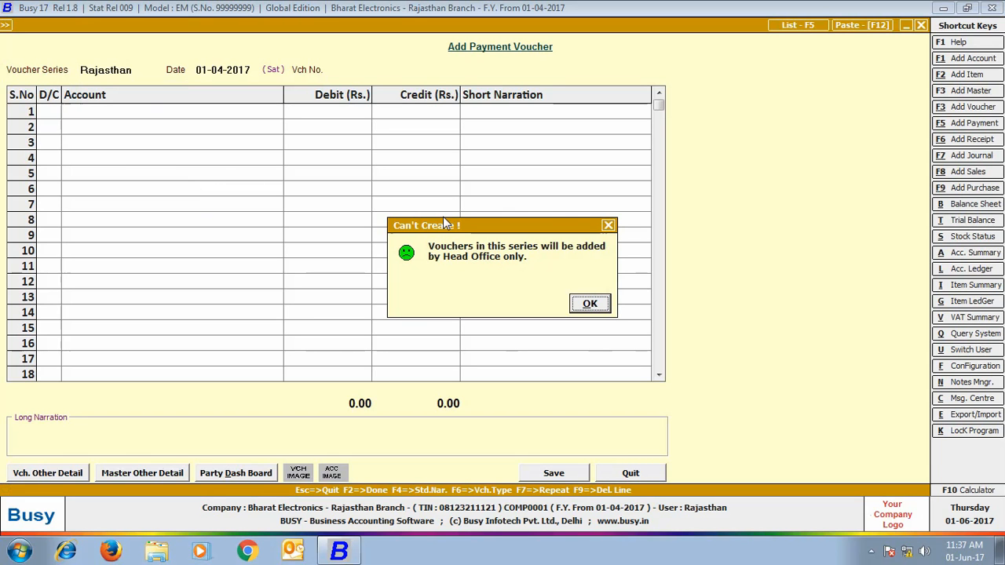
{"action": "left_click", "coordinate": [589, 303]}
{"action": "key", "text": "Escape"}
{"action": "left_click", "coordinate": [93, 23]}
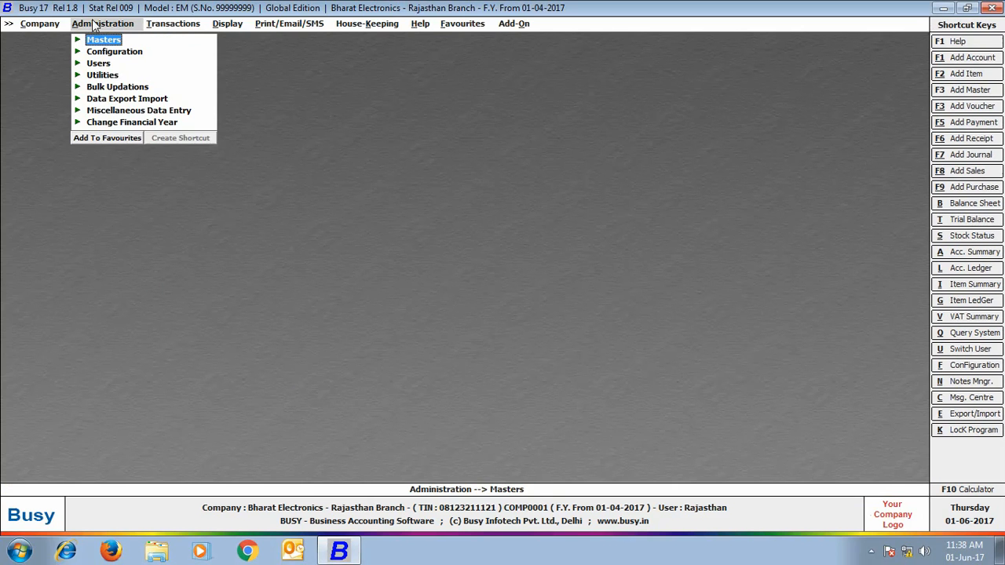
Step: Send the branch purchase and sale vouchers via Exchange Data with HO, skipping the log
{"action": "left_click", "coordinate": [119, 100]}
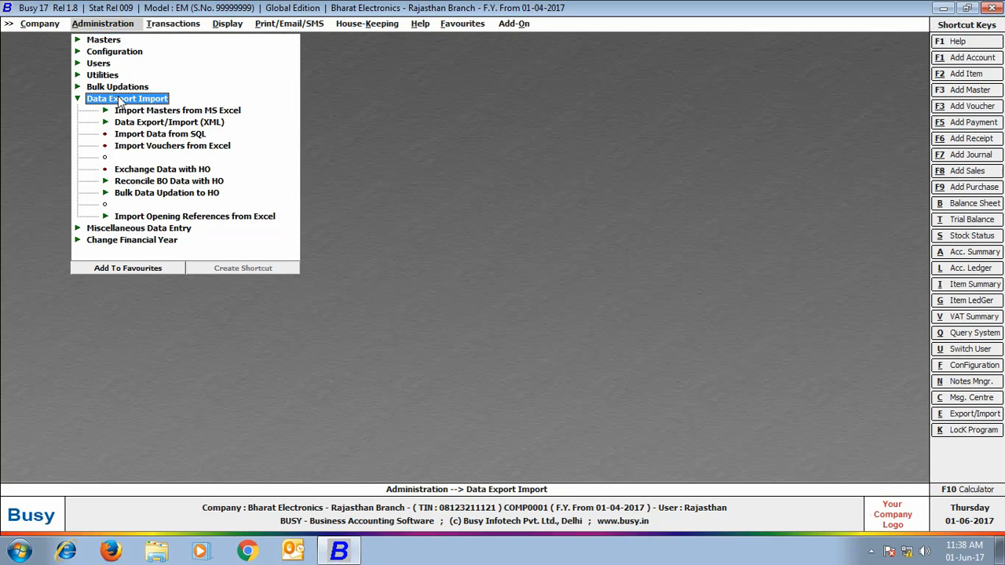
{"action": "left_click", "coordinate": [192, 170]}
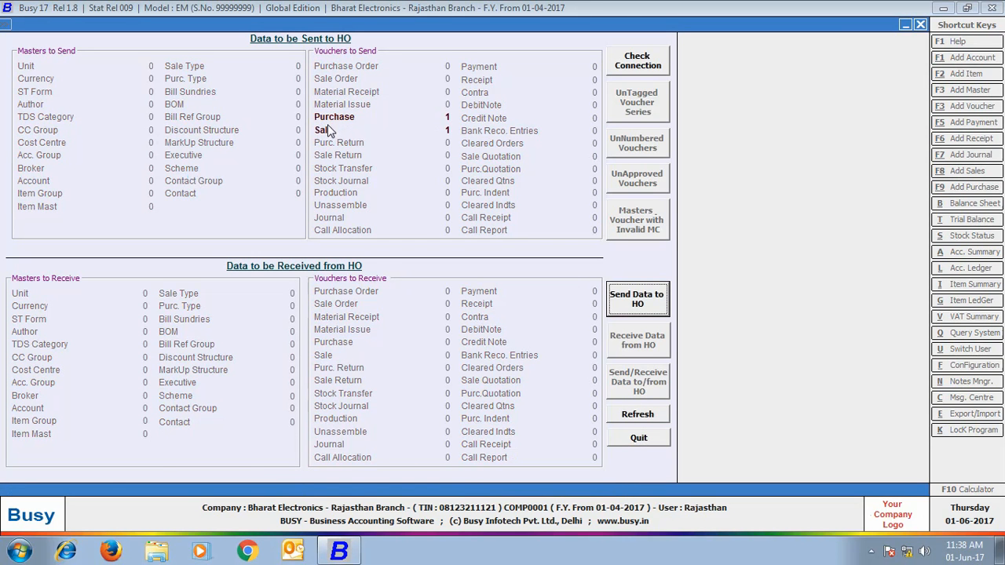
{"action": "left_click", "coordinate": [636, 302]}
{"action": "left_click", "coordinate": [531, 312]}
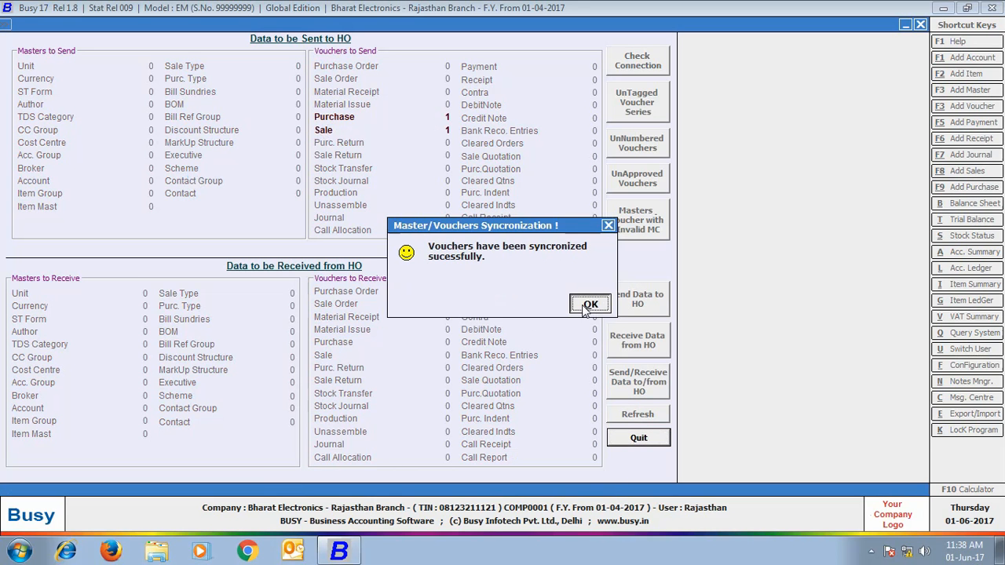
{"action": "left_click", "coordinate": [589, 304]}
{"action": "left_click", "coordinate": [588, 307]}
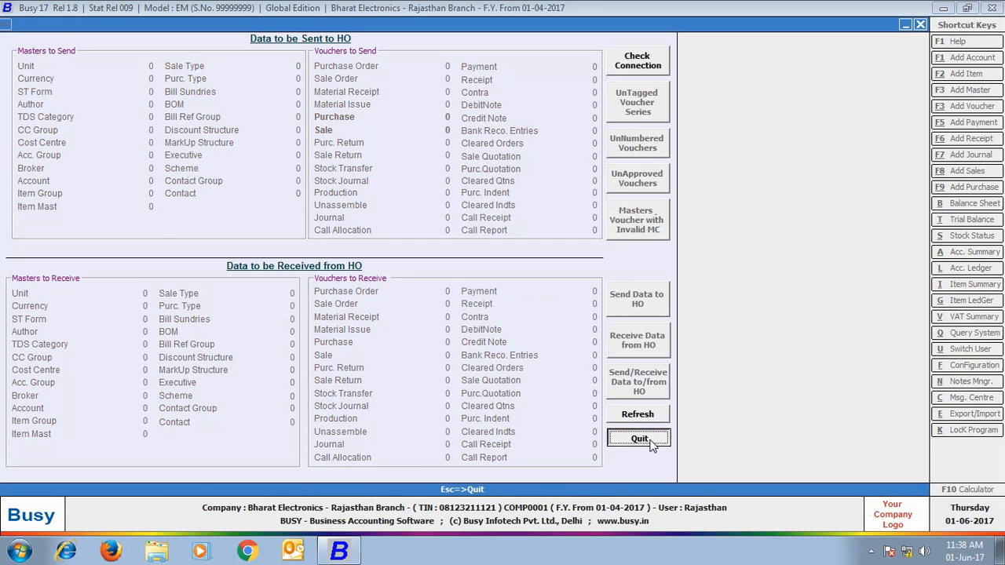
{"action": "left_click", "coordinate": [639, 437]}
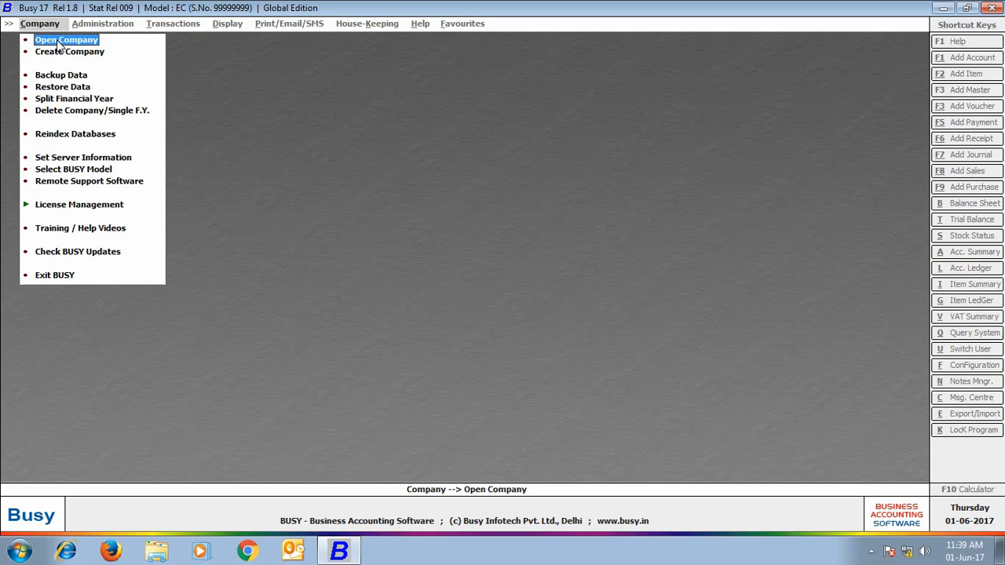
Step: Open the Bharat Electronics - Head Office company and log in as Admin with its password
{"action": "left_click", "coordinate": [61, 40]}
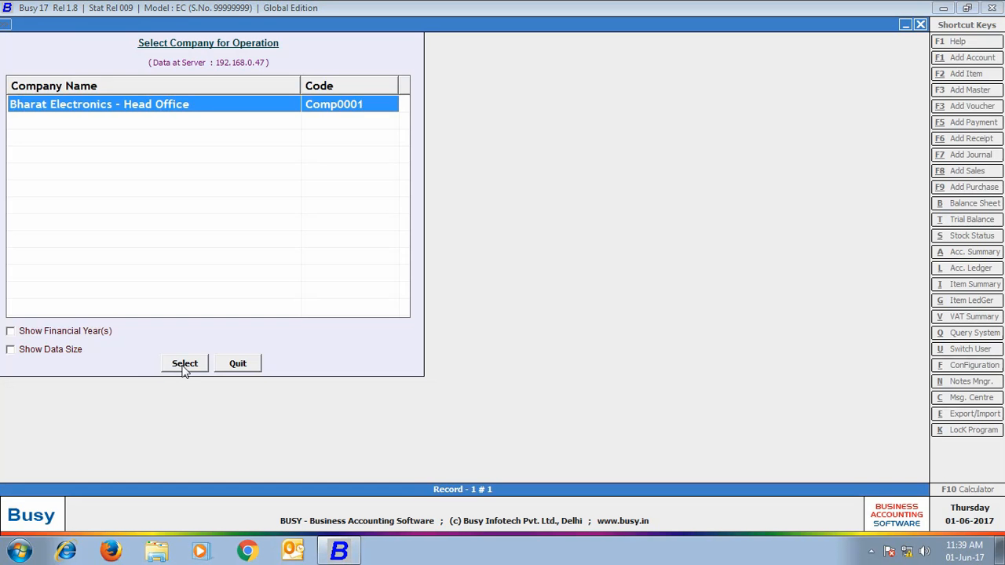
{"action": "left_click", "coordinate": [185, 366]}
{"action": "type", "text": "Admin"}
{"action": "key", "text": "Return"}
{"action": "type", "text": "•••••"}
{"action": "key", "text": "Return"}
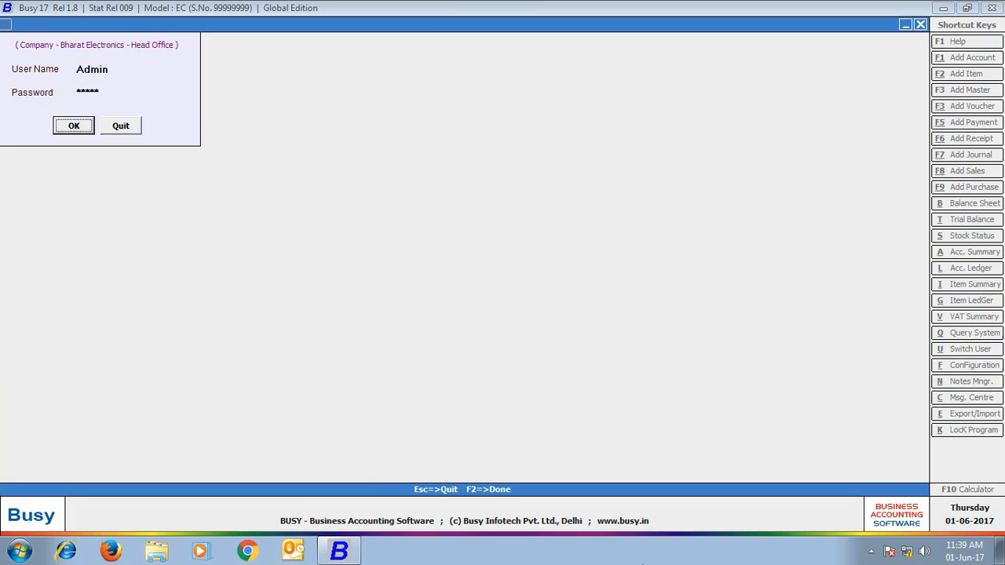
{"action": "key", "text": "Return"}
Step: Receive data from the branch office and save the two Rajasthan branch entries
{"action": "left_click", "coordinate": [113, 101]}
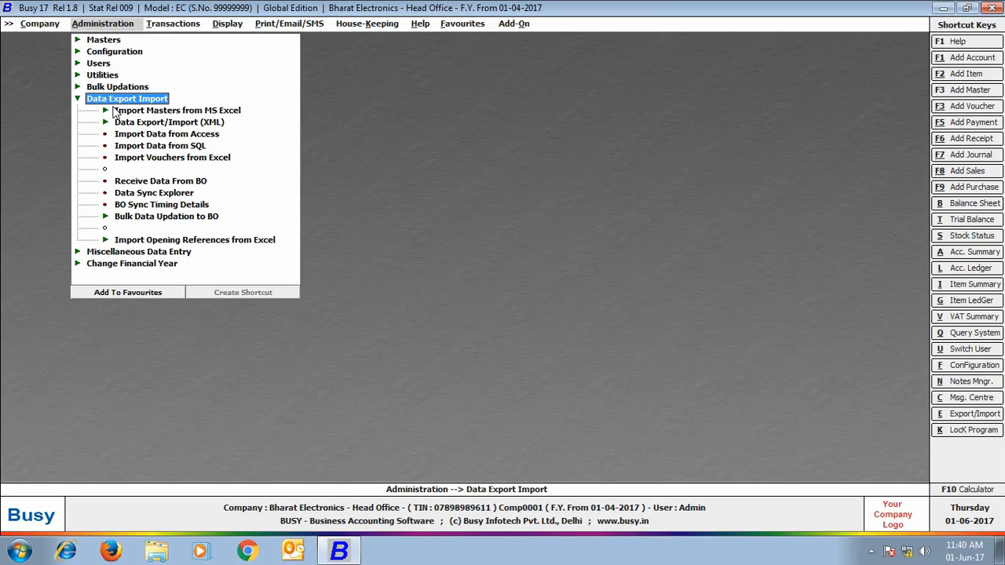
{"action": "left_click", "coordinate": [187, 182]}
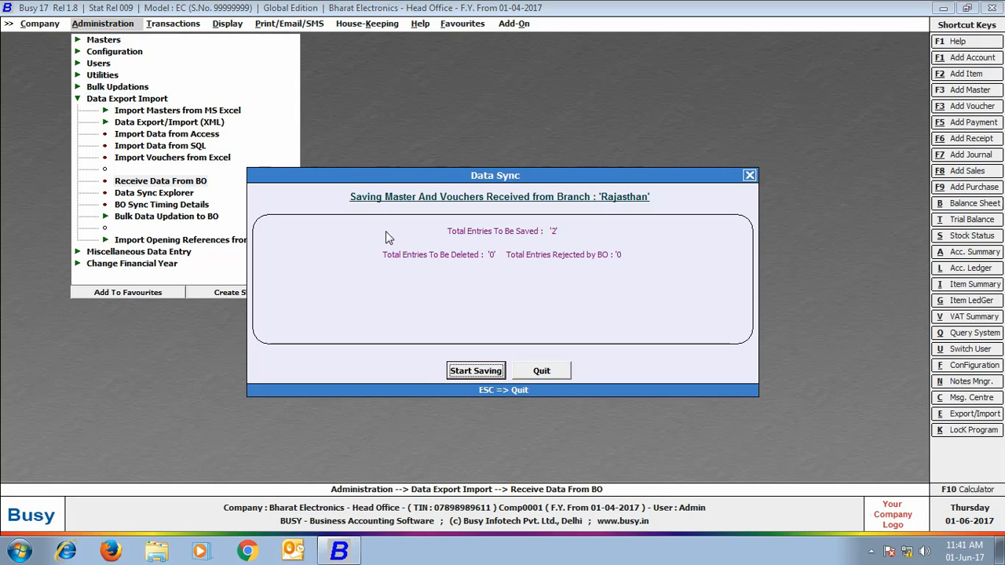
{"action": "left_click", "coordinate": [481, 372]}
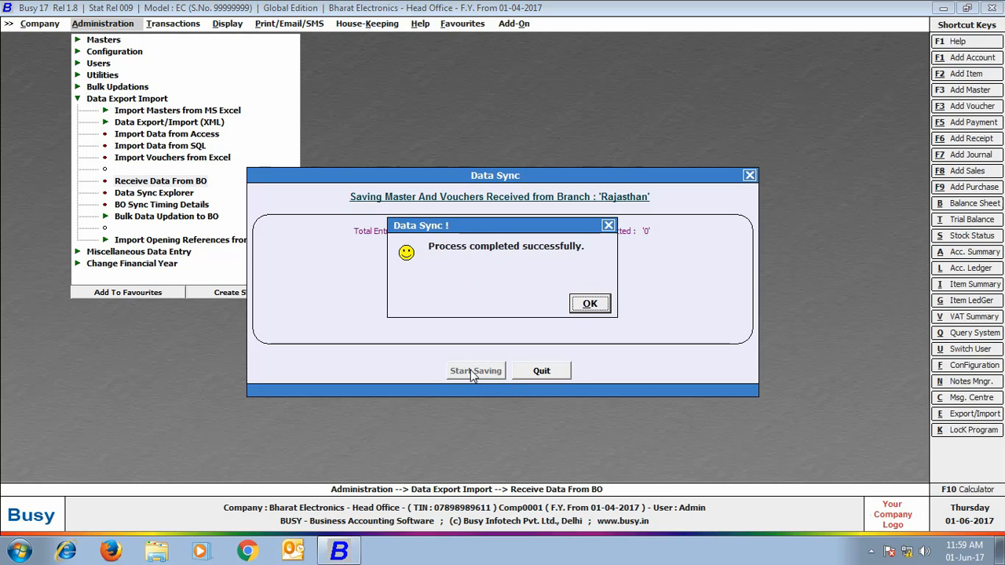
{"action": "left_click", "coordinate": [589, 305]}
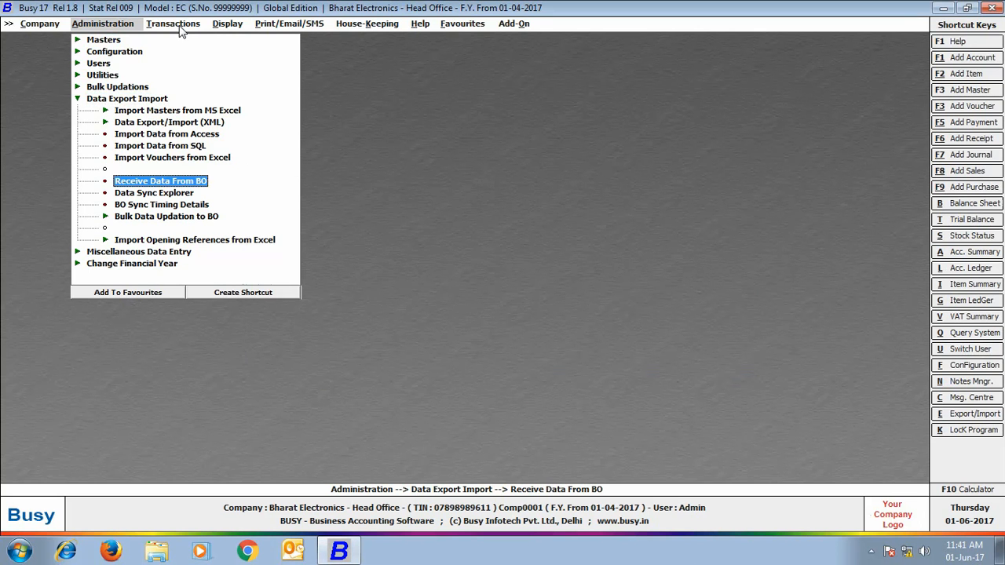
{"action": "left_click", "coordinate": [173, 23]}
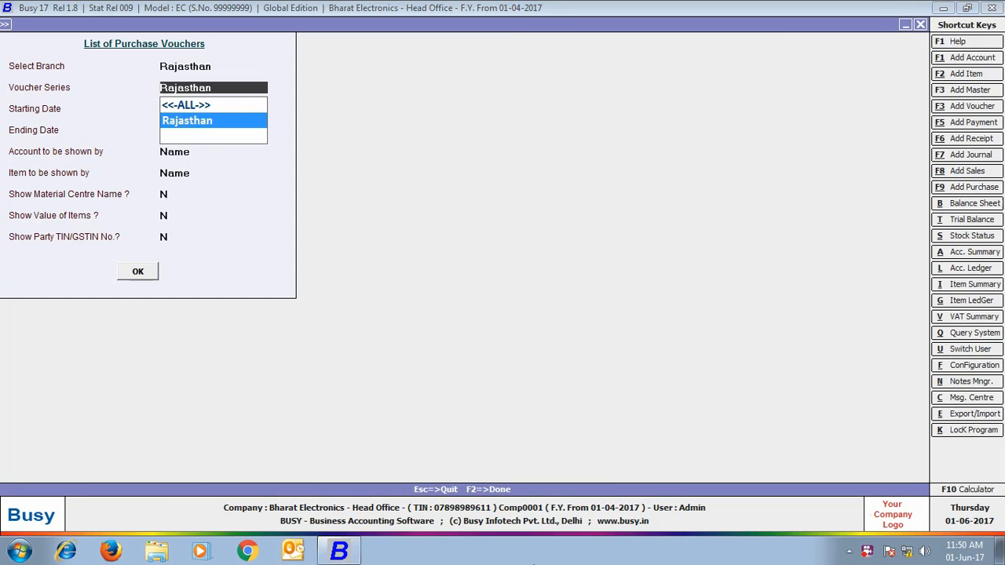
{"action": "key", "text": "Return"}
{"action": "key", "text": "Return"}
{"action": "key", "text": "Return"}
{"action": "key", "text": "Return"}
{"action": "key", "text": "Return"}
{"action": "key", "text": "Return"}
{"action": "key", "text": "Return"}
{"action": "key", "text": "Return"}
{"action": "key", "text": "Return"}
{"action": "key", "text": "Return"}
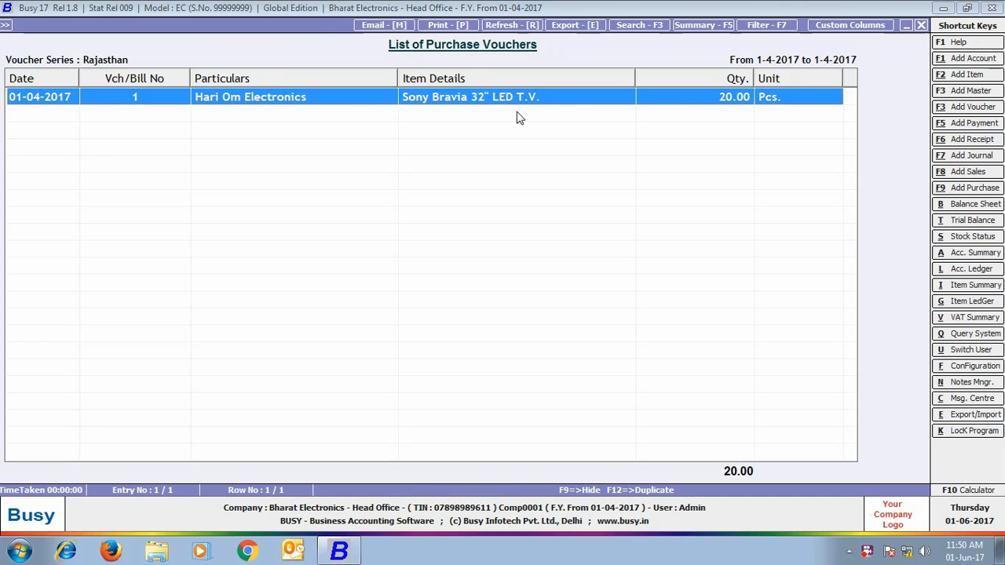
{"action": "key", "text": "Escape"}
{"action": "key", "text": "Escape"}
{"action": "key", "text": "Escape"}
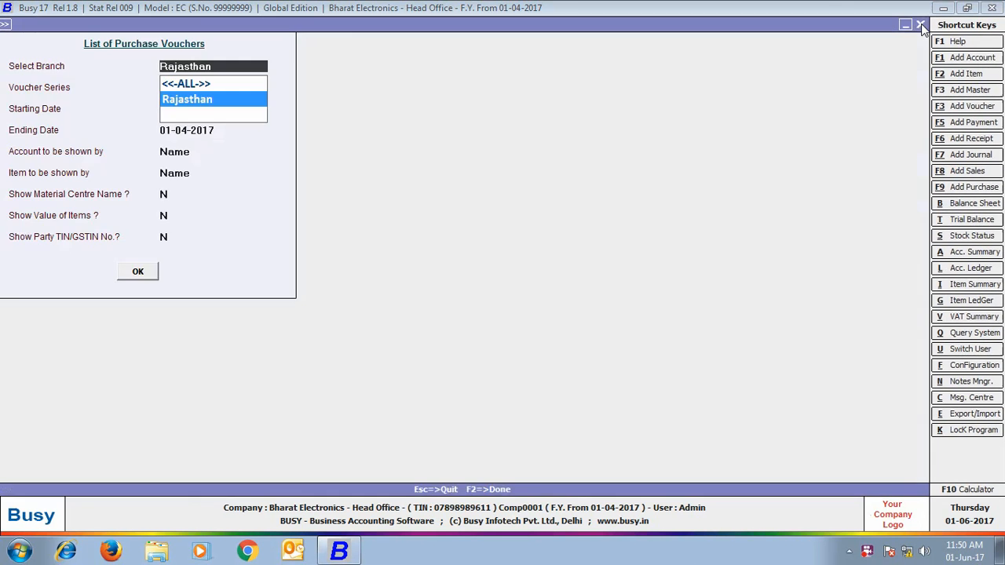
{"action": "left_click", "coordinate": [178, 42]}
{"action": "left_click", "coordinate": [197, 74]}
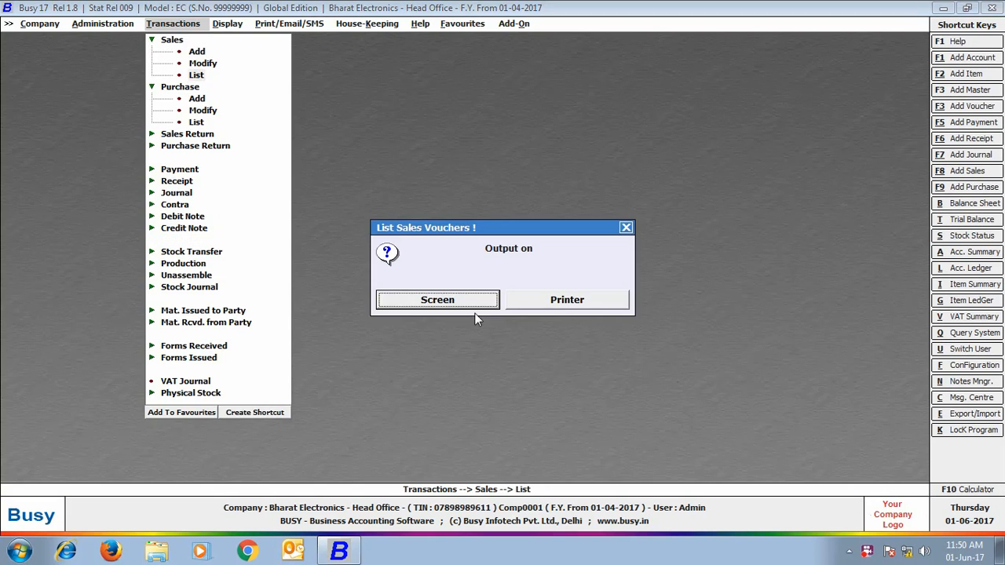
{"action": "key", "text": "Return"}
{"action": "key", "text": "Return"}
{"action": "key", "text": "Return"}
{"action": "key", "text": "Return"}
{"action": "key", "text": "Return"}
{"action": "key", "text": "Return"}
{"action": "key", "text": "Return"}
{"action": "key", "text": "Return"}
{"action": "key", "text": "Return"}
{"action": "key", "text": "Return"}
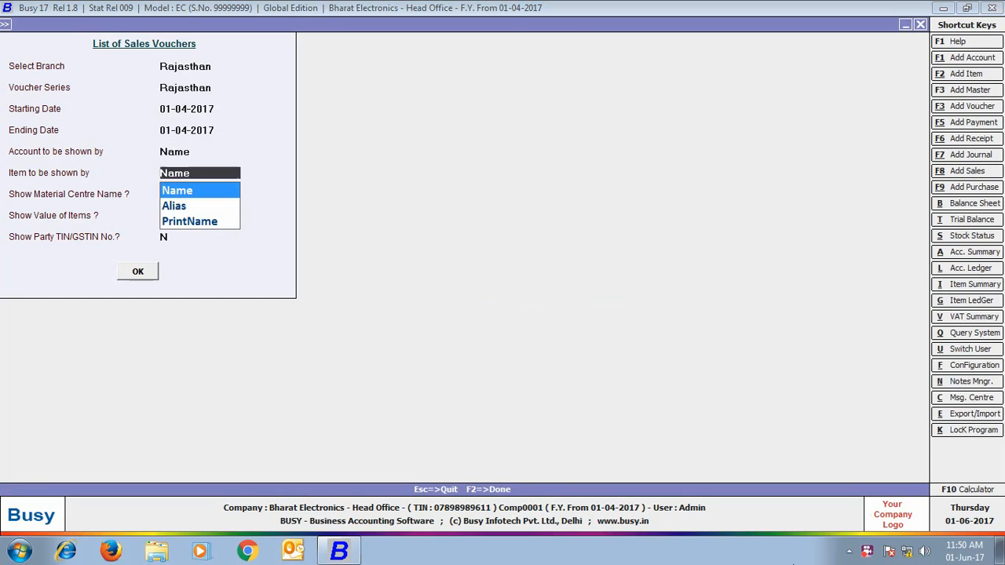
{"action": "key", "text": "Return"}
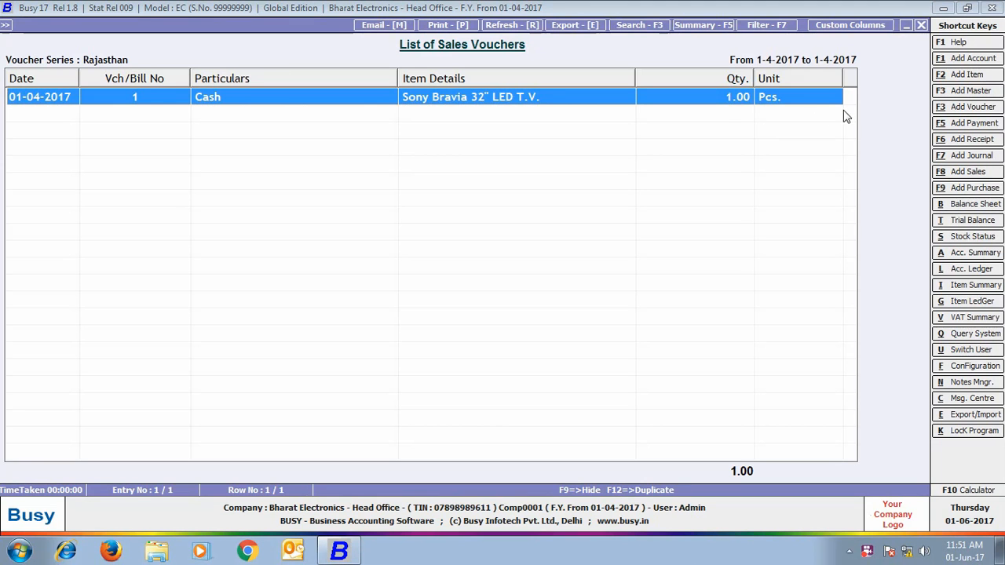
{"action": "left_click", "coordinate": [921, 26]}
{"action": "left_click", "coordinate": [921, 26]}
{"action": "left_click", "coordinate": [625, 227]}
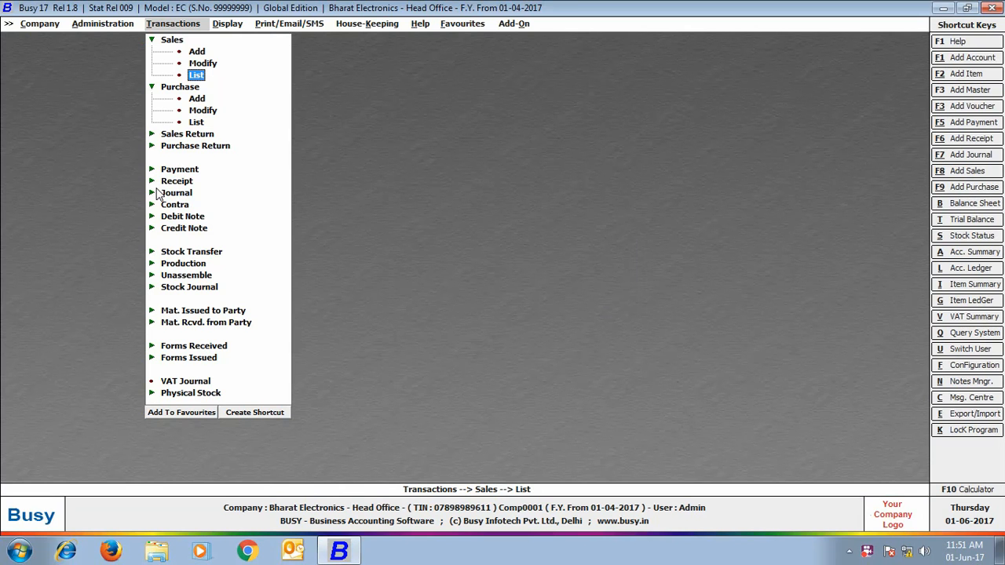
Step: Start a new Rajasthan-series payment voucher number 1 dated 30-04-2017
{"action": "left_click", "coordinate": [179, 168]}
{"action": "left_click", "coordinate": [197, 180]}
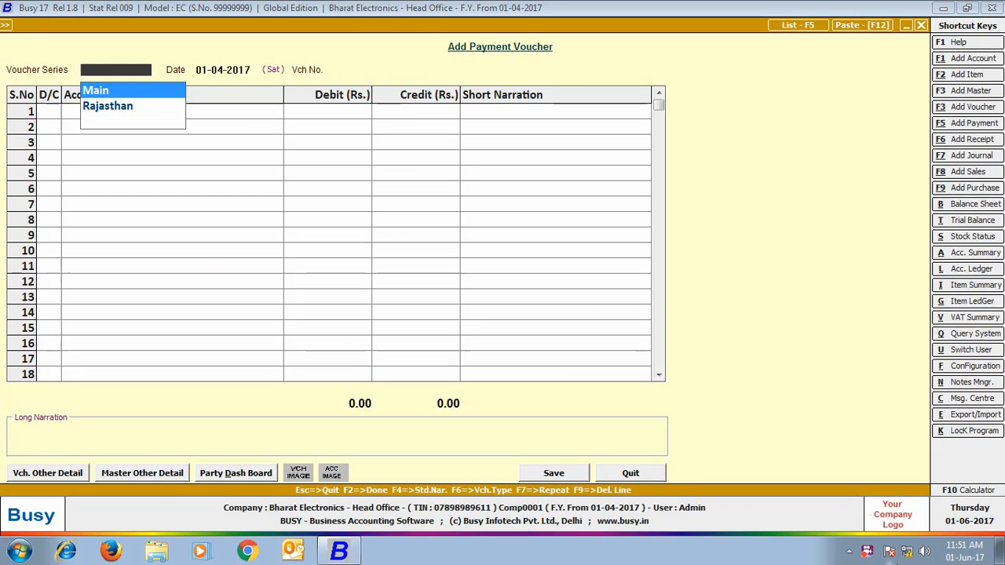
{"action": "key", "text": "Down"}
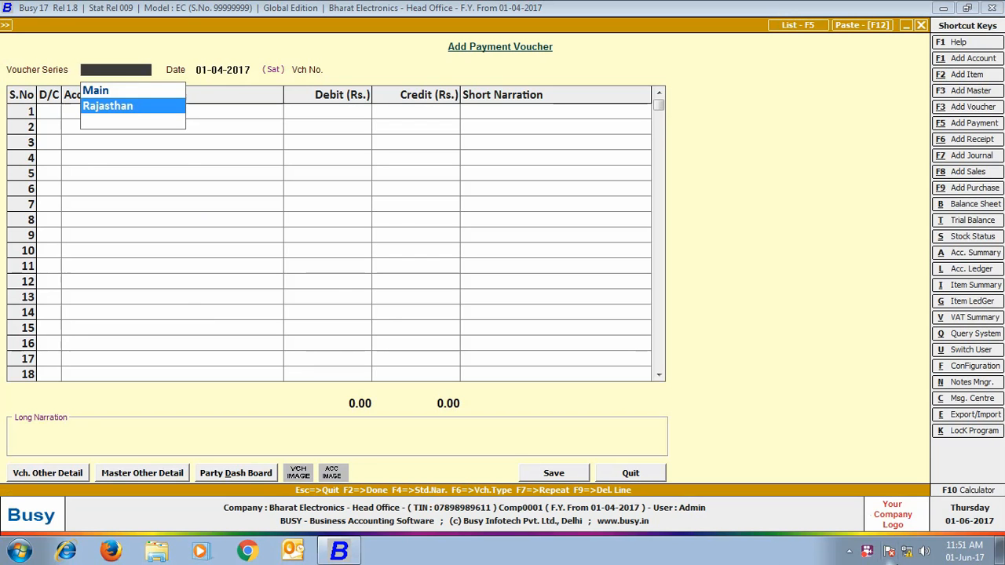
{"action": "key", "text": "Return"}
{"action": "type", "text": "30-04"}
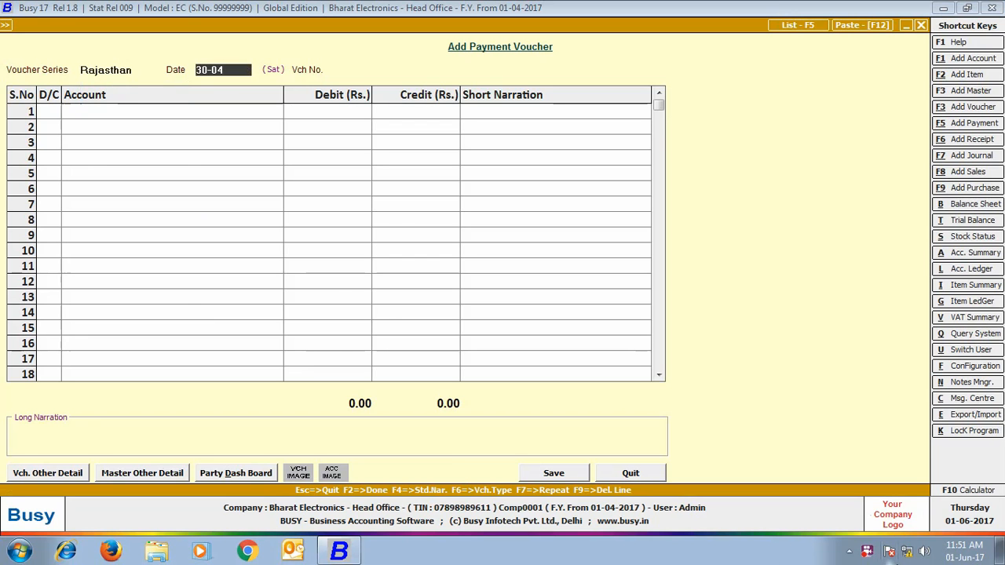
{"action": "key", "text": "Return"}
{"action": "key", "text": "Return"}
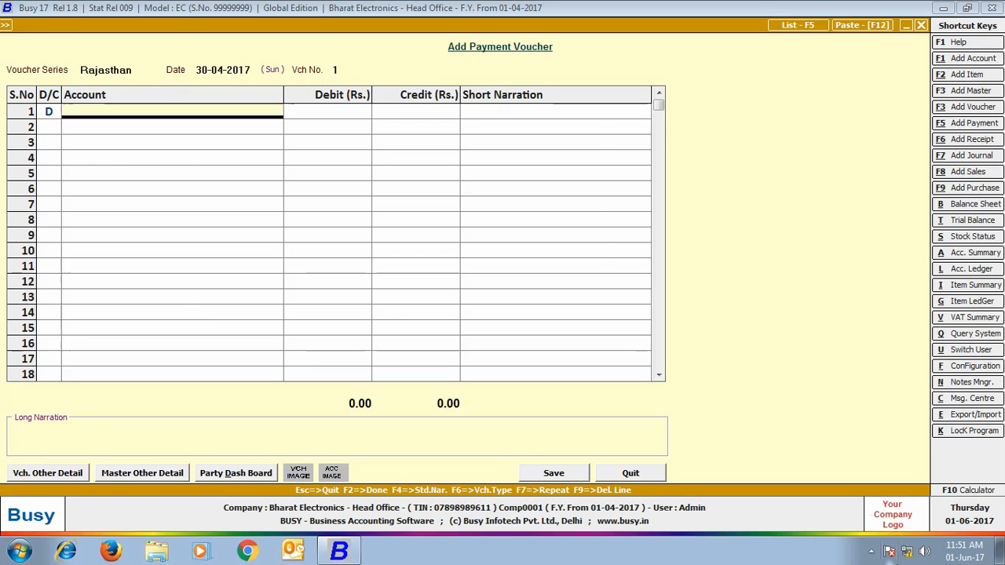
Step: Debit Hari Om Electronics 6,18,300, credit State Bank of India, and save the voucher
{"action": "key", "text": "Return"}
{"action": "type", "text": "618300"}
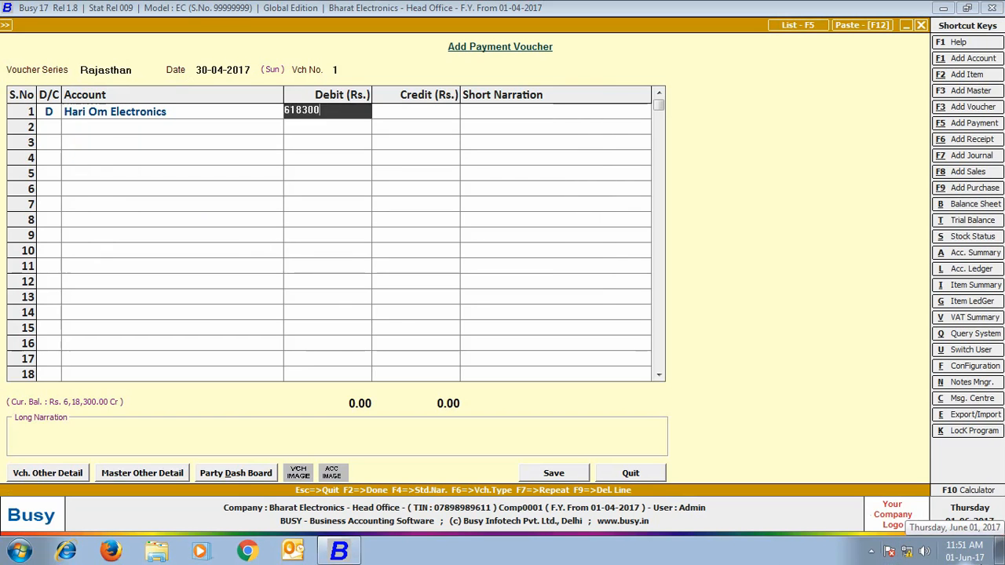
{"action": "key", "text": "Return"}
{"action": "key", "text": "Return"}
{"action": "key", "text": "Return"}
{"action": "type", "text": "st"}
{"action": "key", "text": "Return"}
{"action": "left_click", "coordinate": [547, 472]}
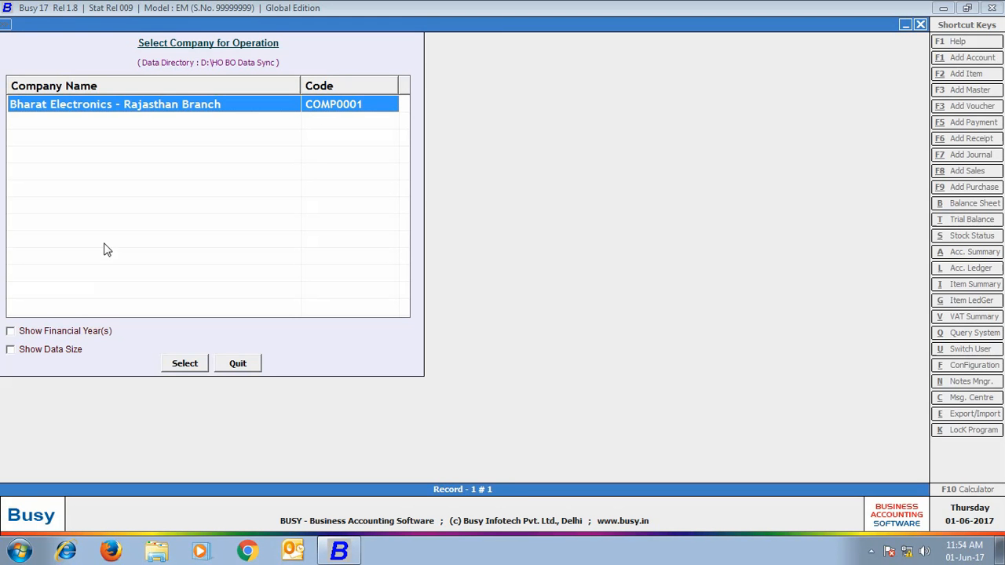
Step: Log into the Rajasthan Branch company with its user name and password
{"action": "key", "text": "Return"}
{"action": "type", "text": "Rajasthan"}
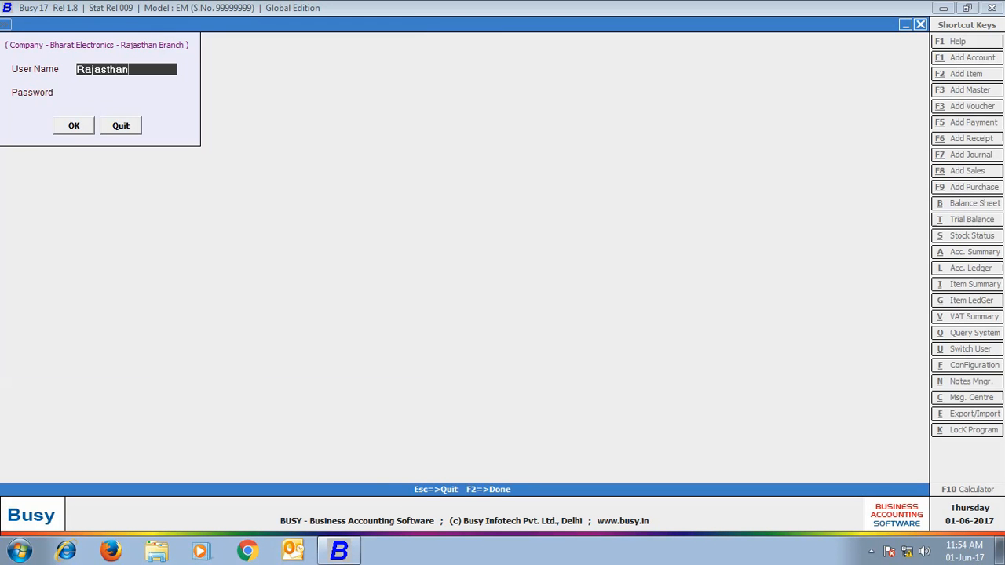
{"action": "key", "text": "Return"}
{"action": "type", "text": "*********"}
{"action": "key", "text": "Return"}
{"action": "key", "text": "Return"}
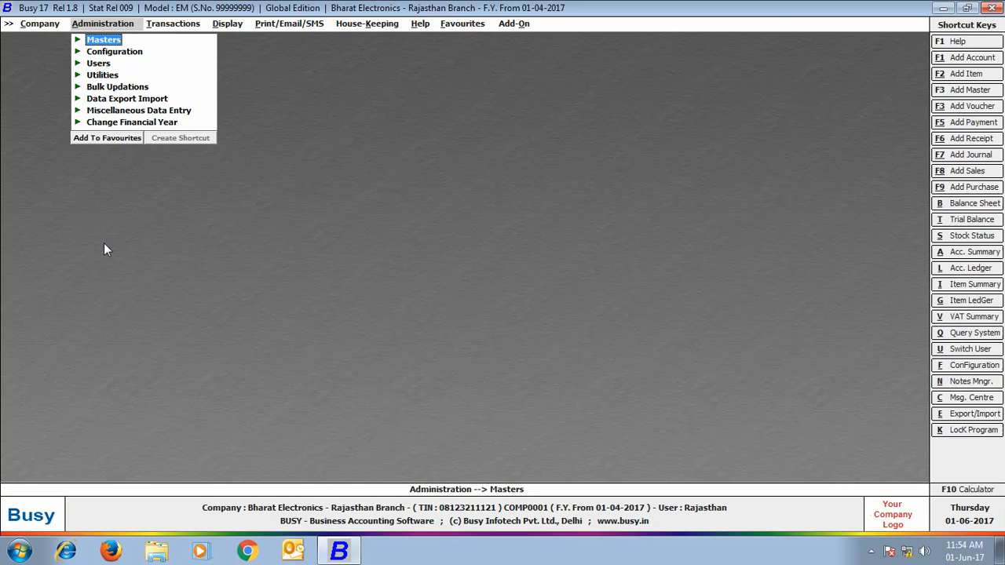
Step: Exchange data with Head Office to receive the payment voucher, skipping the synchronization log
{"action": "left_click", "coordinate": [137, 100]}
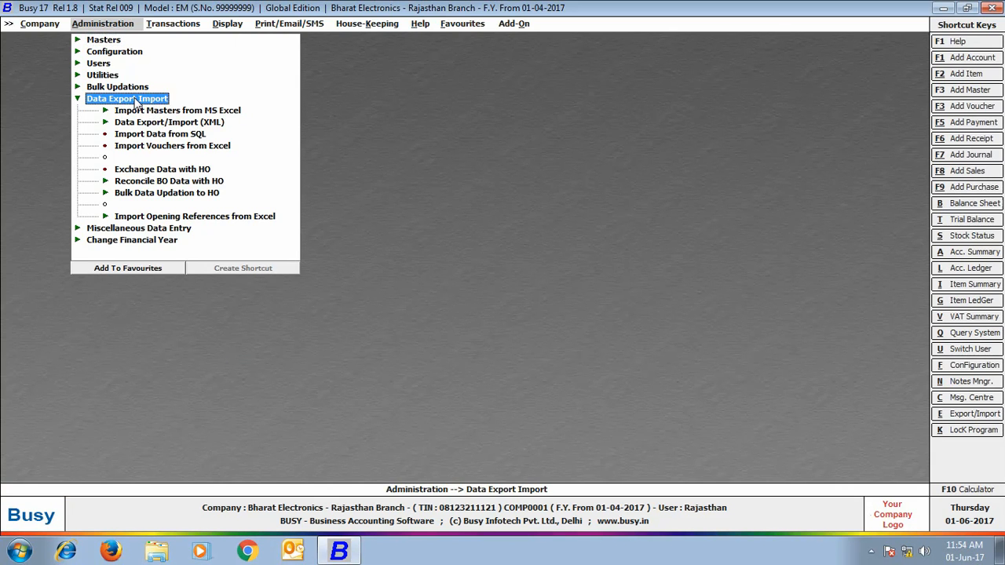
{"action": "left_click", "coordinate": [147, 168]}
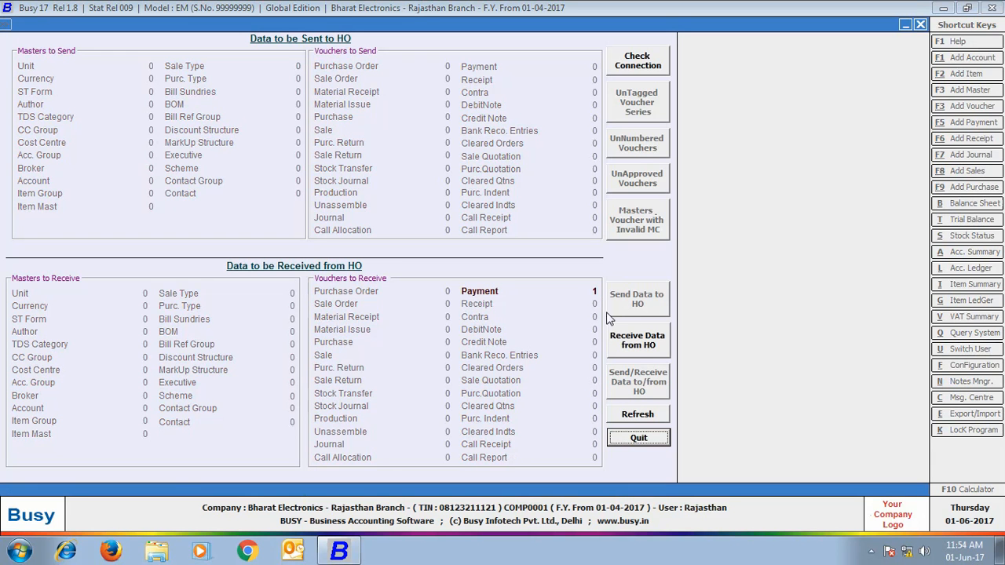
{"action": "left_click", "coordinate": [628, 337]}
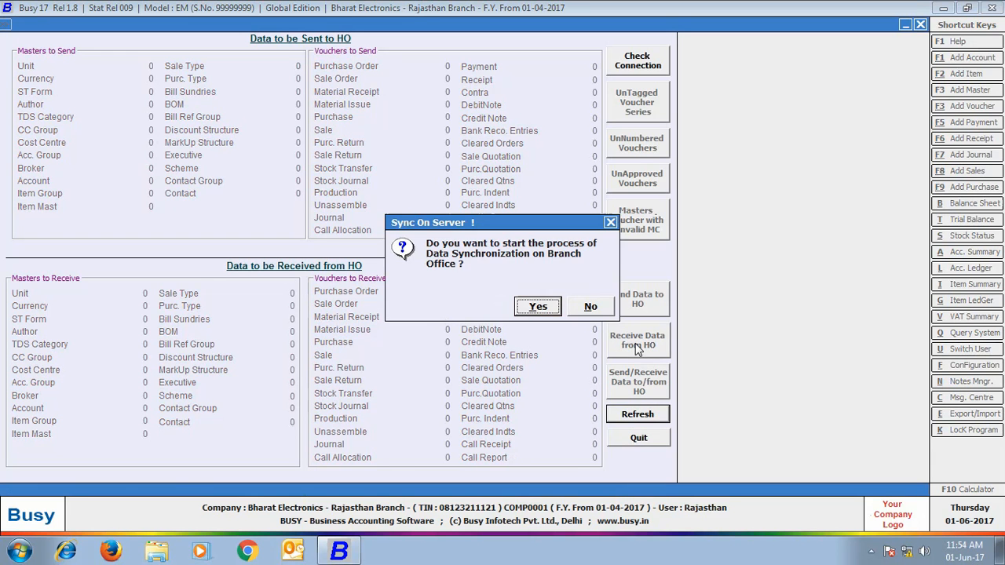
{"action": "left_click", "coordinate": [539, 309]}
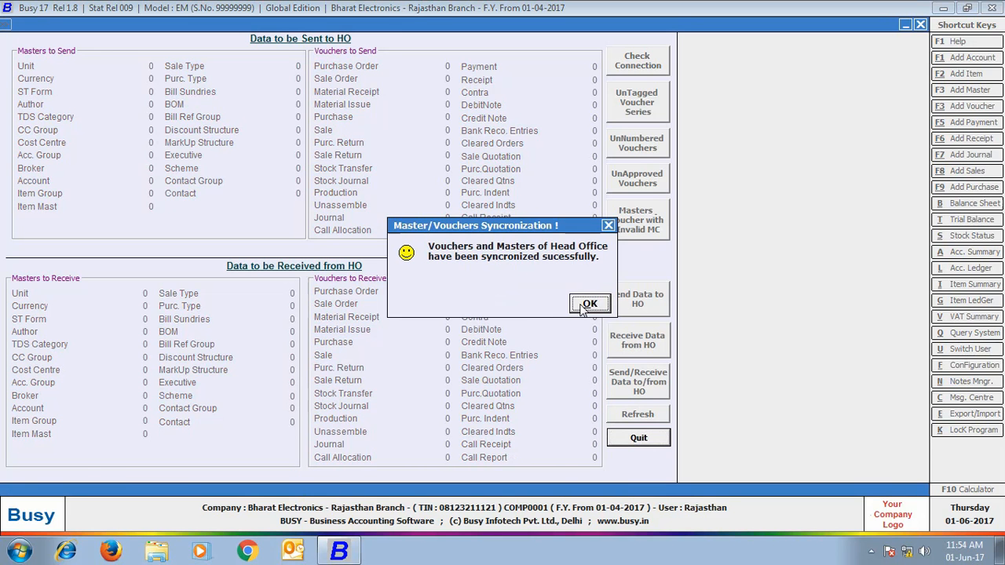
{"action": "left_click", "coordinate": [590, 305]}
{"action": "left_click", "coordinate": [590, 307]}
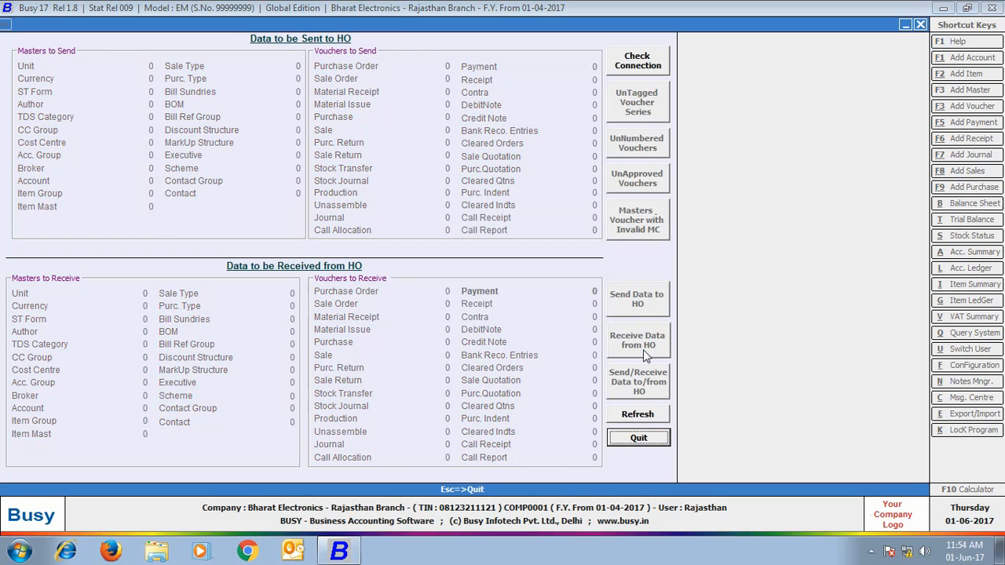
{"action": "left_click", "coordinate": [639, 439]}
{"action": "left_click", "coordinate": [193, 26]}
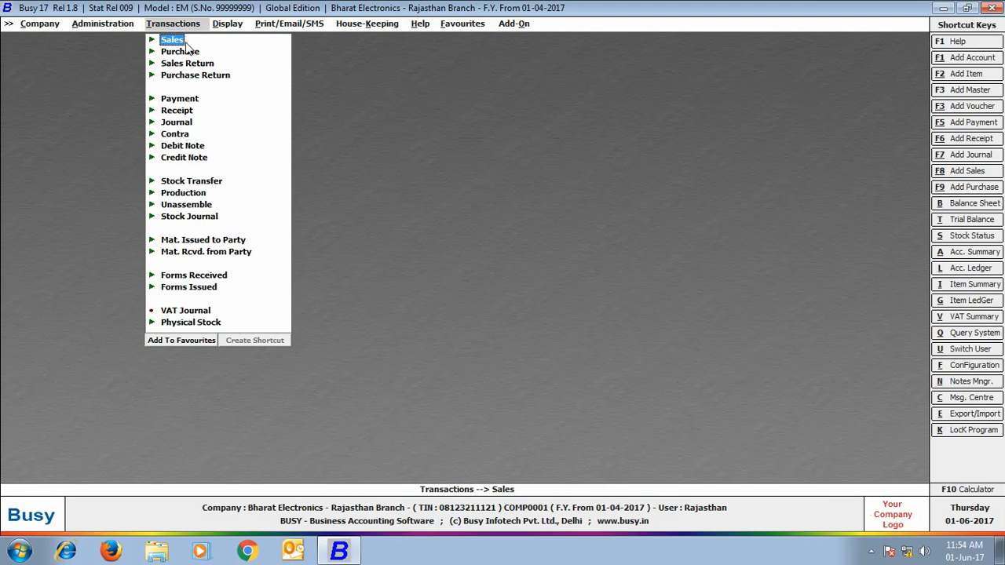
{"action": "left_click", "coordinate": [179, 100]}
{"action": "left_click", "coordinate": [196, 134]}
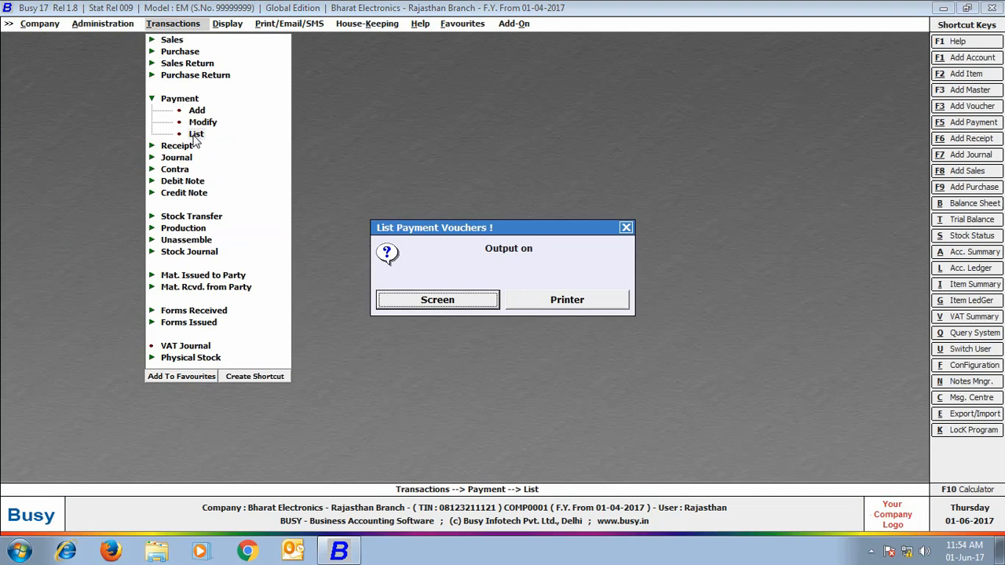
{"action": "left_click", "coordinate": [428, 302]}
{"action": "left_click", "coordinate": [195, 103]}
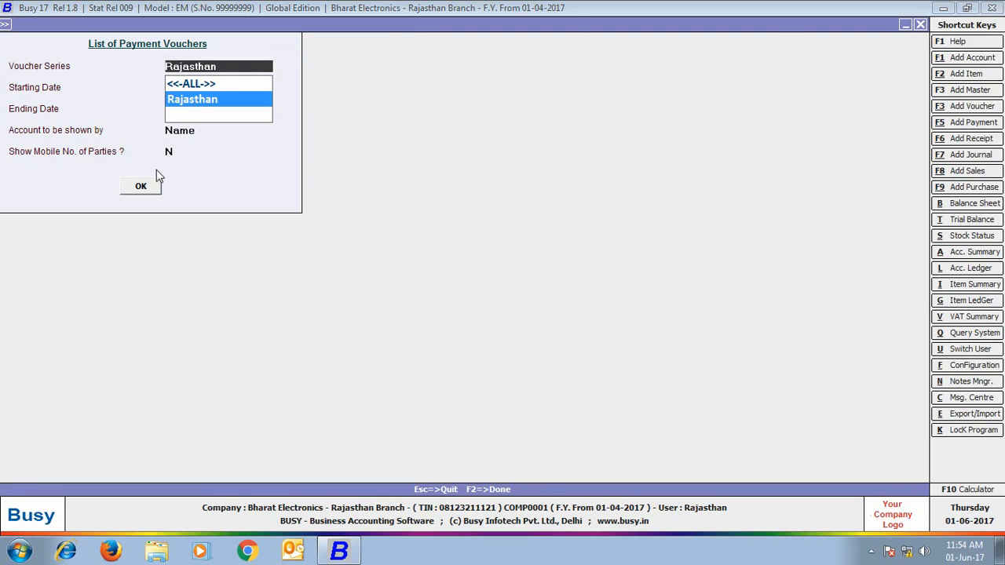
{"action": "left_click", "coordinate": [143, 183]}
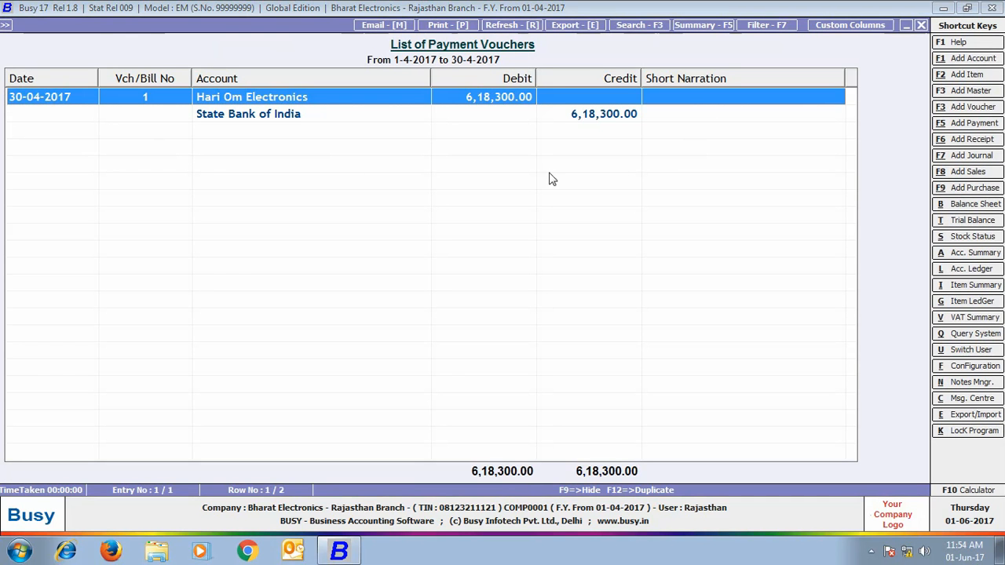
{"action": "left_click", "coordinate": [921, 25]}
{"action": "key", "text": "Escape"}
{"action": "key", "text": "Escape"}
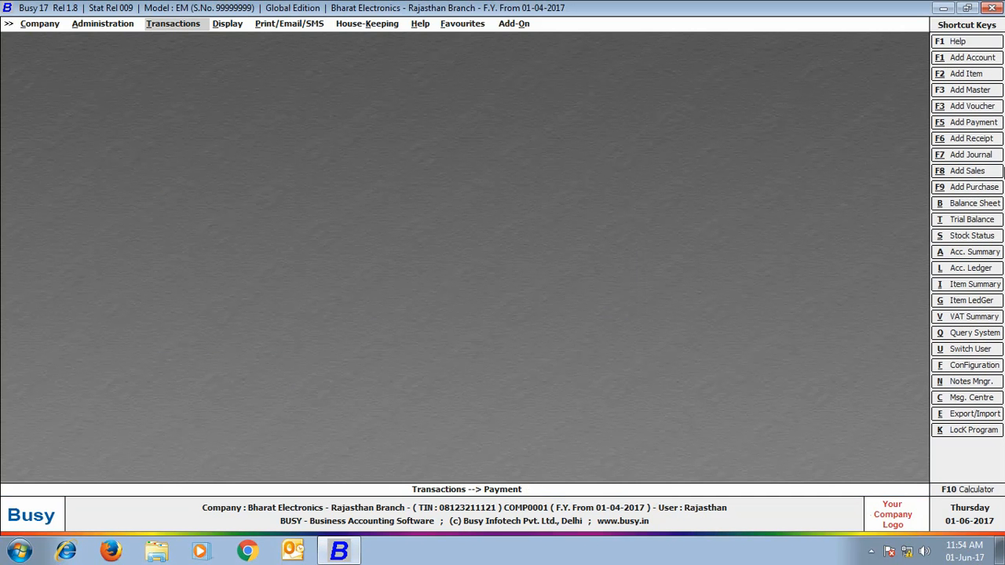